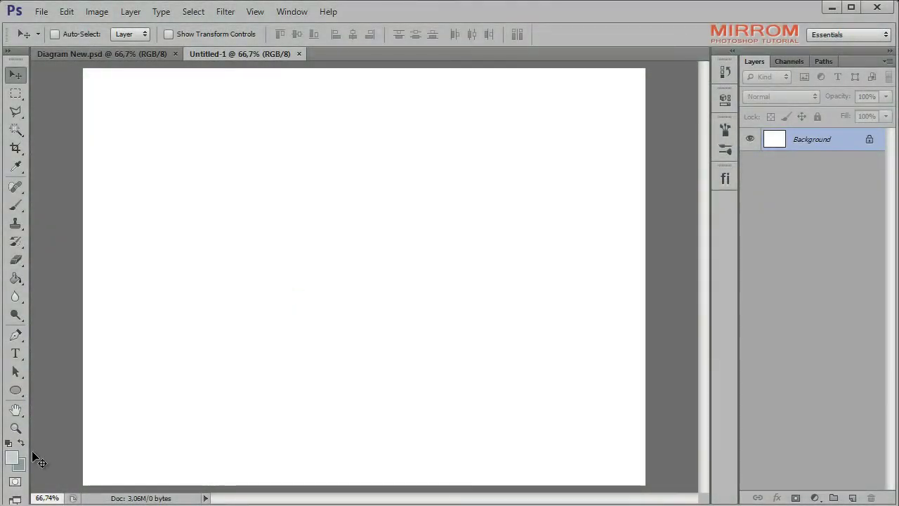
Fill the Background with a light grey-blue foreground colour.
left_click(11, 457)
left_click(562, 448)
key("Return")
key("v")
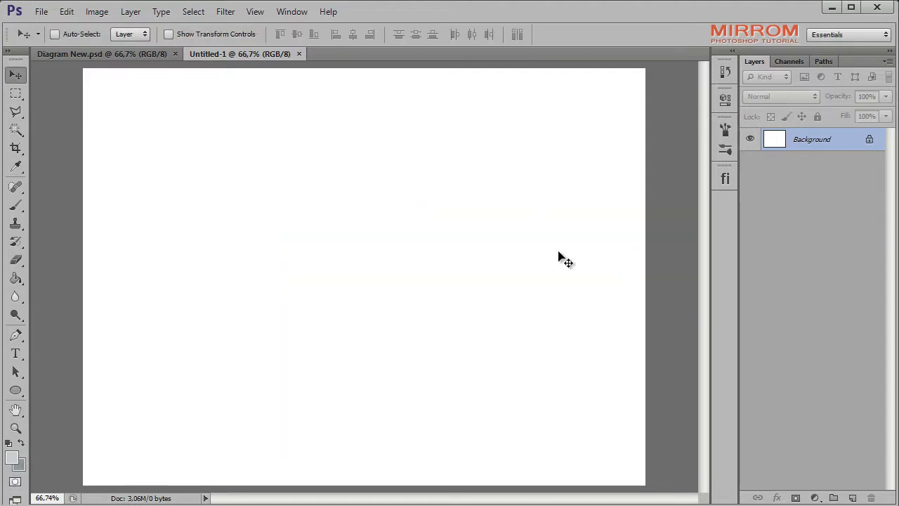
key("alt+BackSpace")
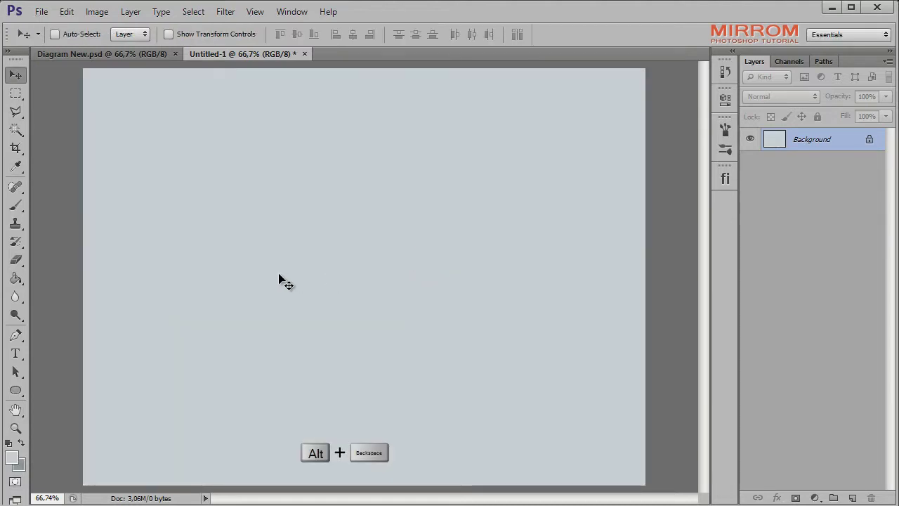
Add an empty Layer 1, make the foreground a darker grey, and zoom out.
key("ctrl+shift+alt+n")
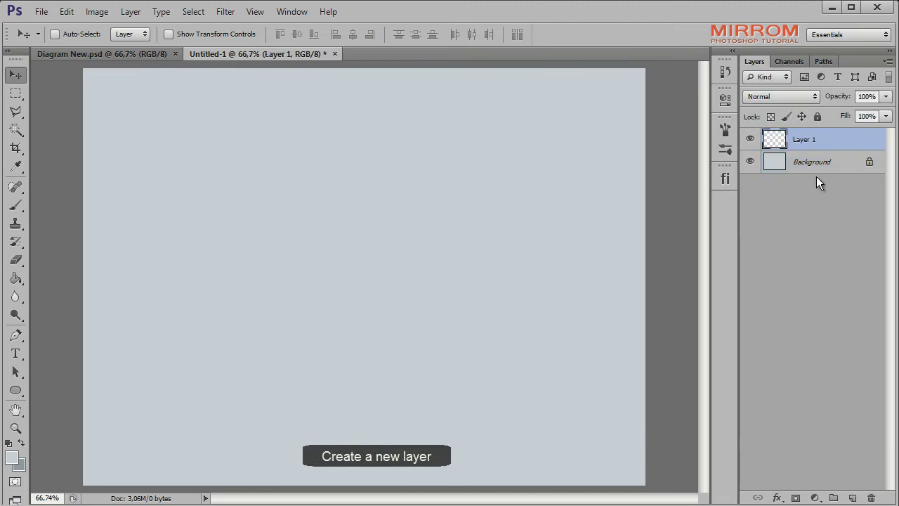
left_click(21, 443)
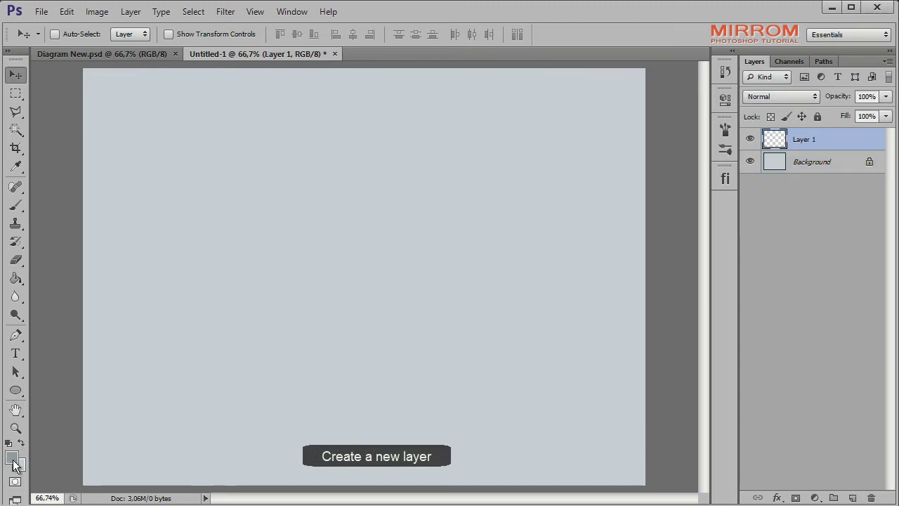
left_click(11, 457)
left_click(618, 251)
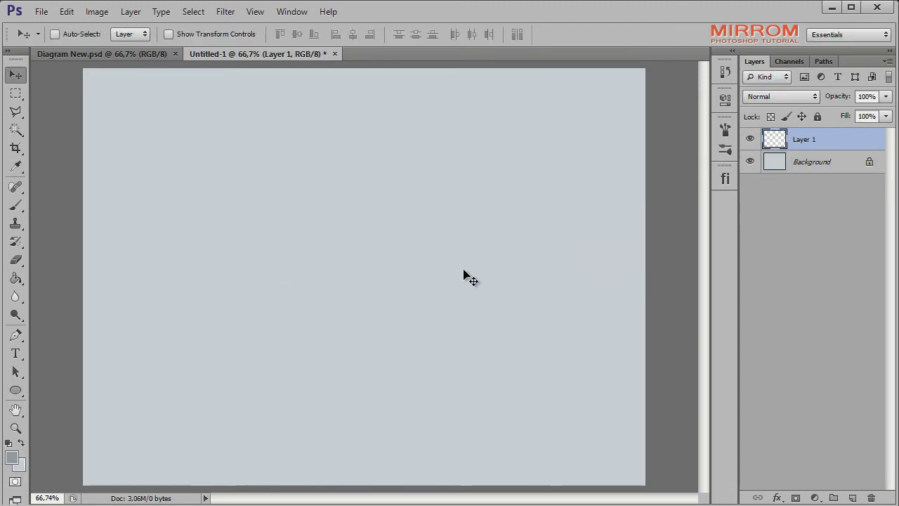
left_click(16, 428)
left_click(213, 239)
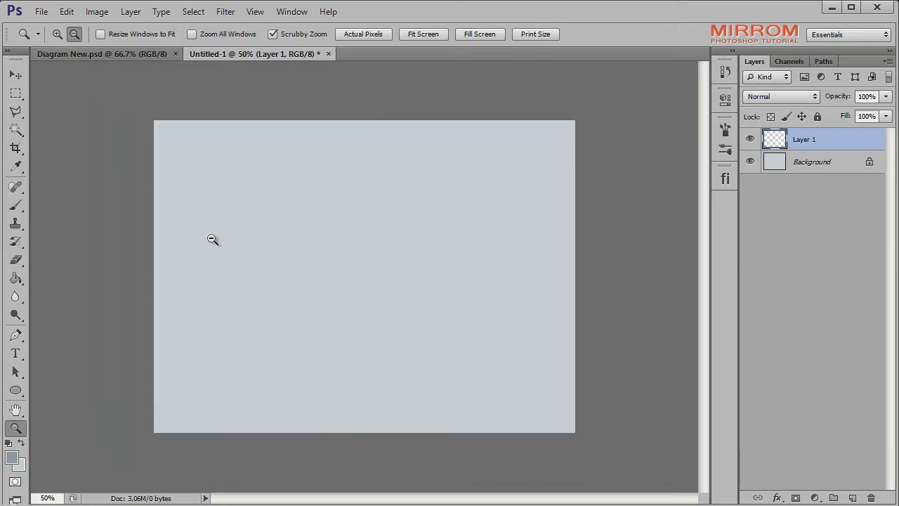
Brush soft darker grey shading along the right, bottom and top-right edges, then fit the canvas on screen.
key("v")
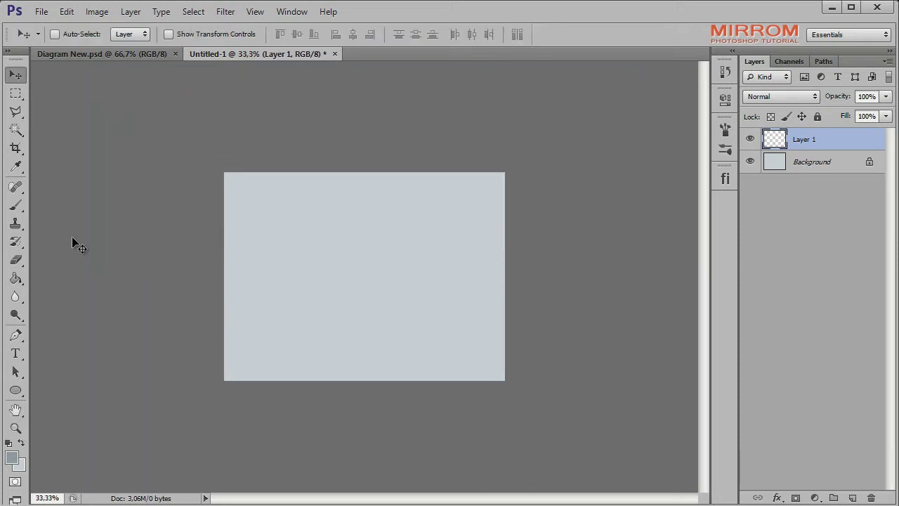
left_click(16, 204)
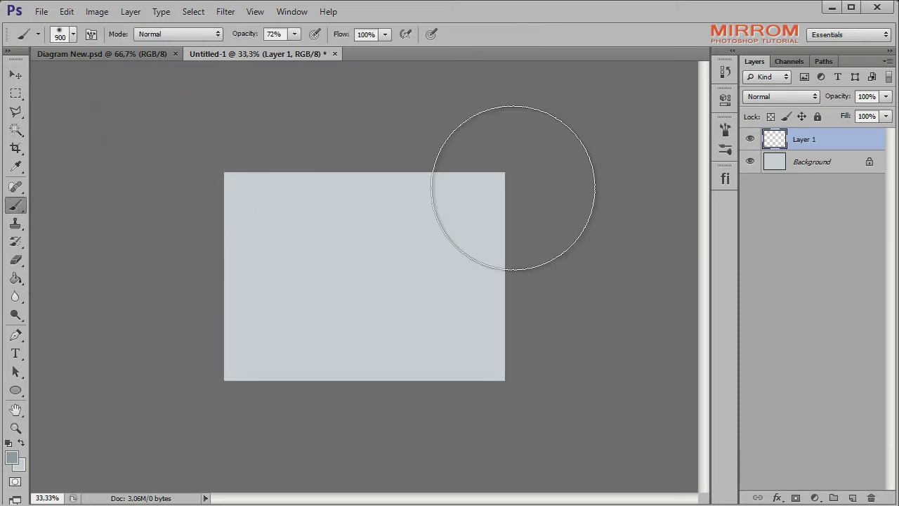
left_click_drag(514, 176, 541, 230)
key("bracketleft")
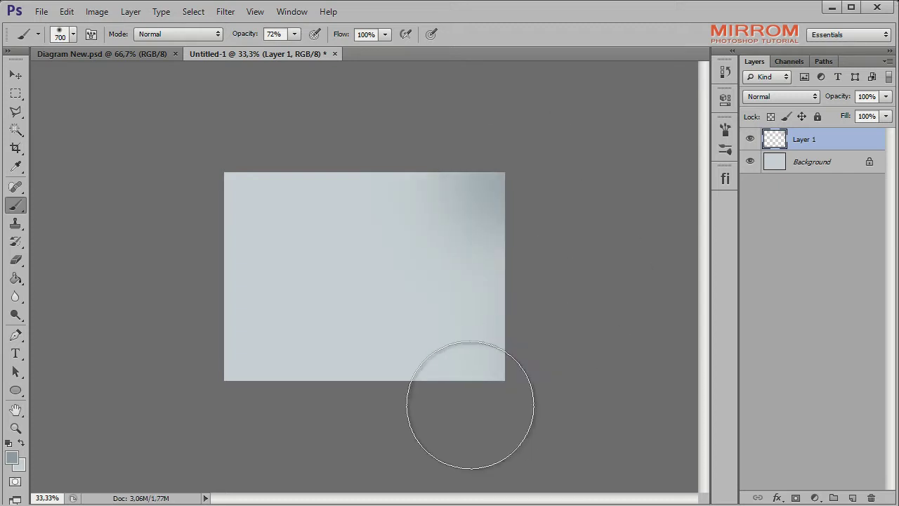
left_click_drag(470, 409, 413, 428)
left_click_drag(301, 443, 596, 372)
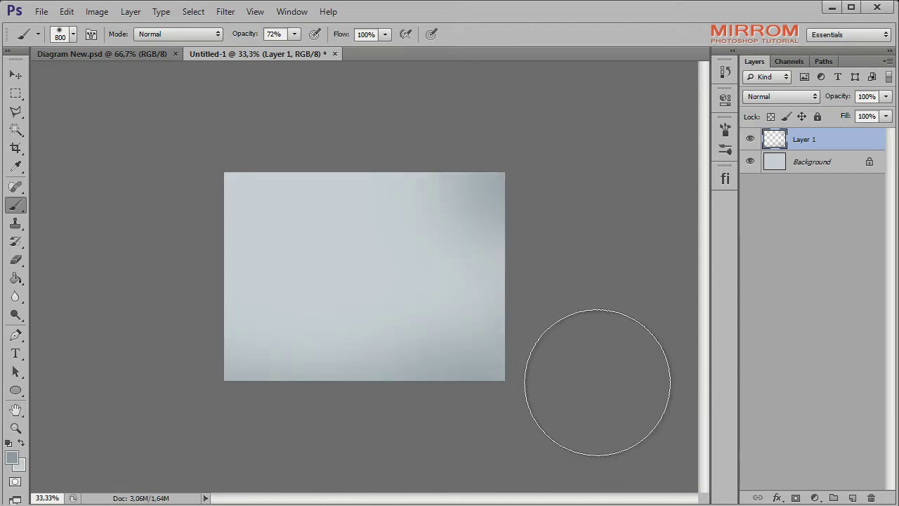
left_click_drag(437, 116, 492, 155)
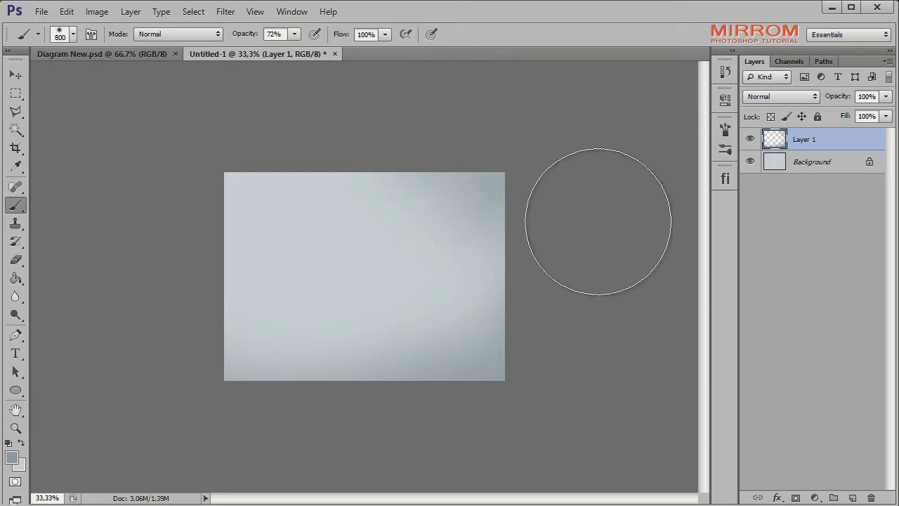
key("v")
key("ctrl+0")
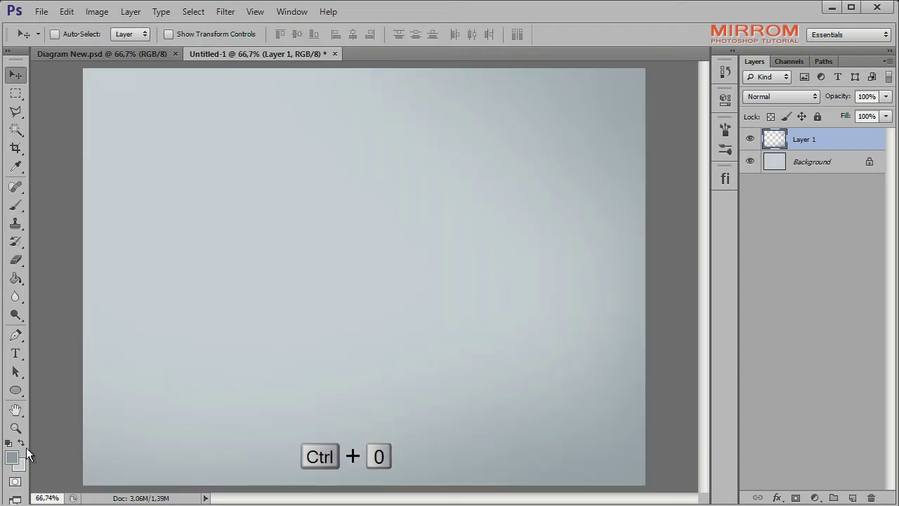
Set the foreground colour to white (#ffffff) and show the grid over the canvas.
left_click(20, 460)
left_click_drag(309, 265, 283, 251)
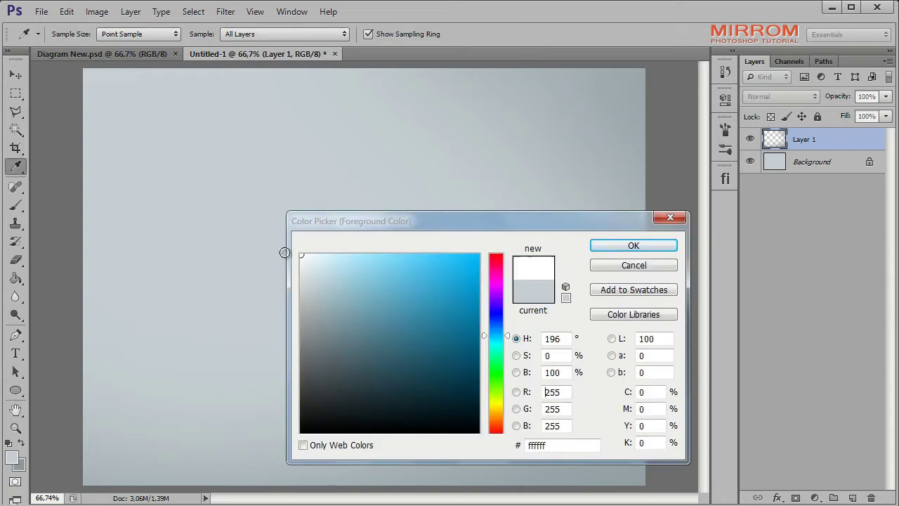
left_click(630, 244)
key("ctrl+apostrophe")
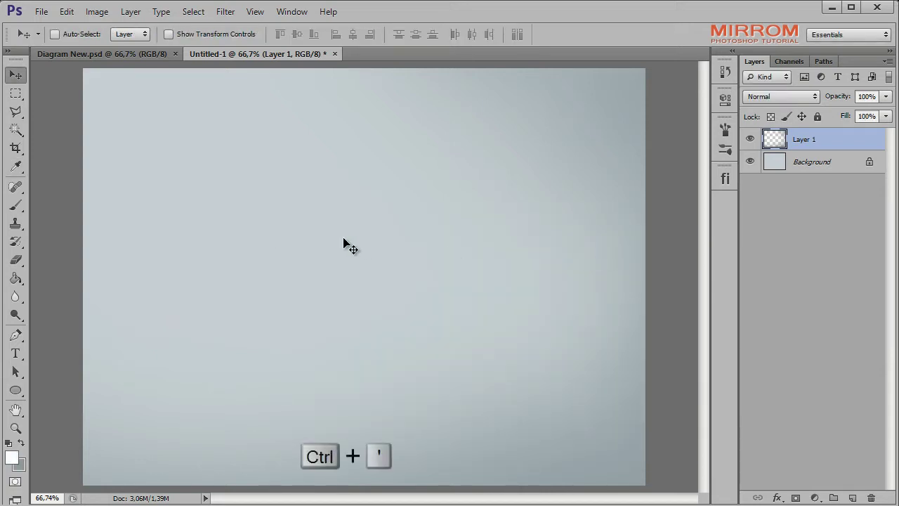
left_click(16, 390)
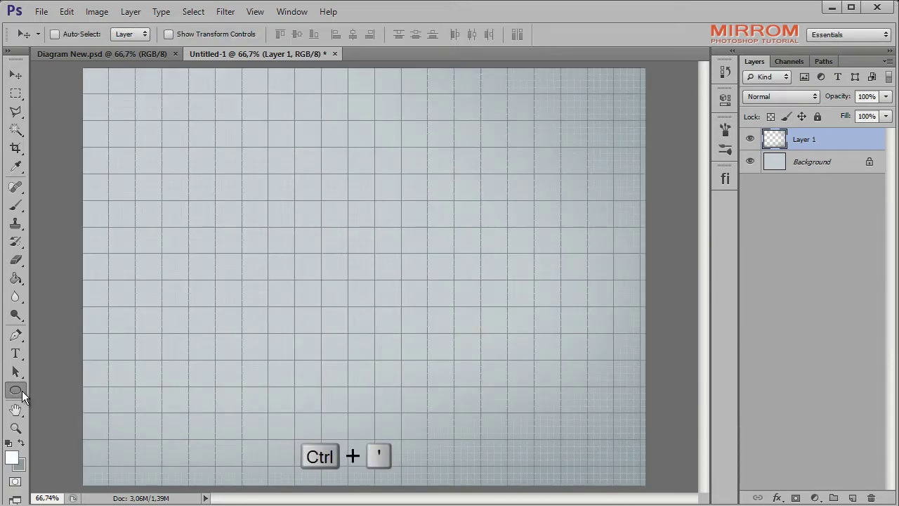
Draw a white 228 × 228 px rounded square with 48 px corner radius near the upper left.
left_click(122, 400)
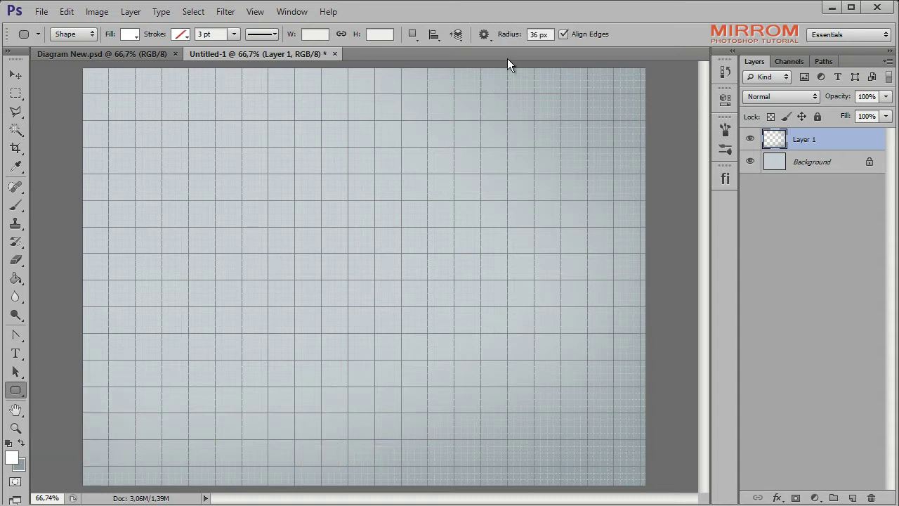
left_click_drag(510, 38, 511, 43)
left_click_drag(188, 121, 361, 228)
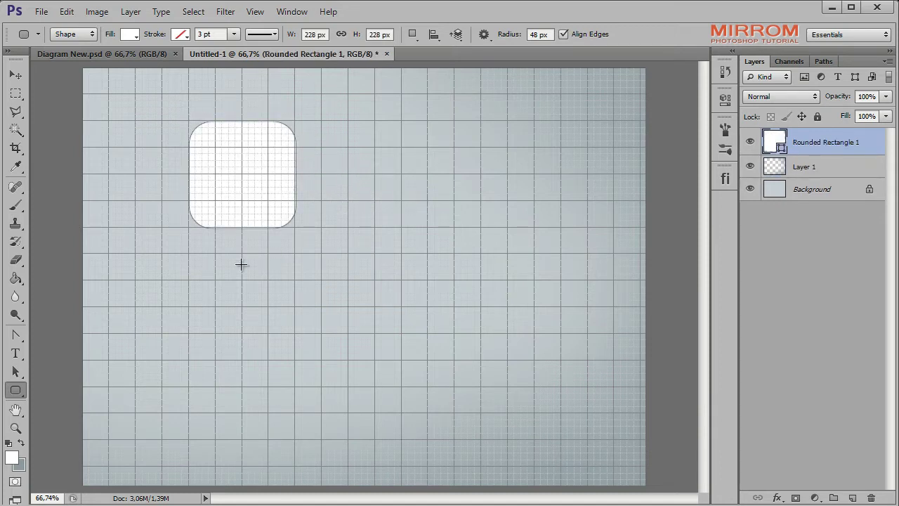
key("v")
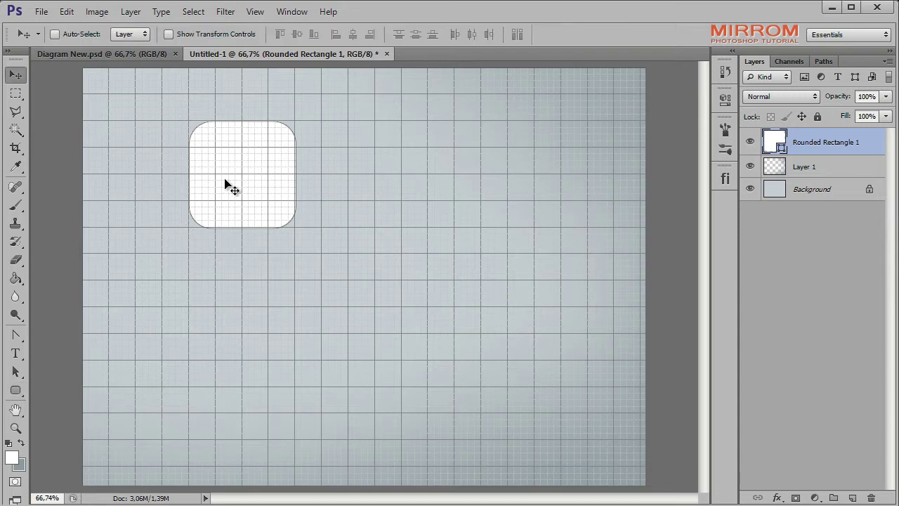
key("Up")
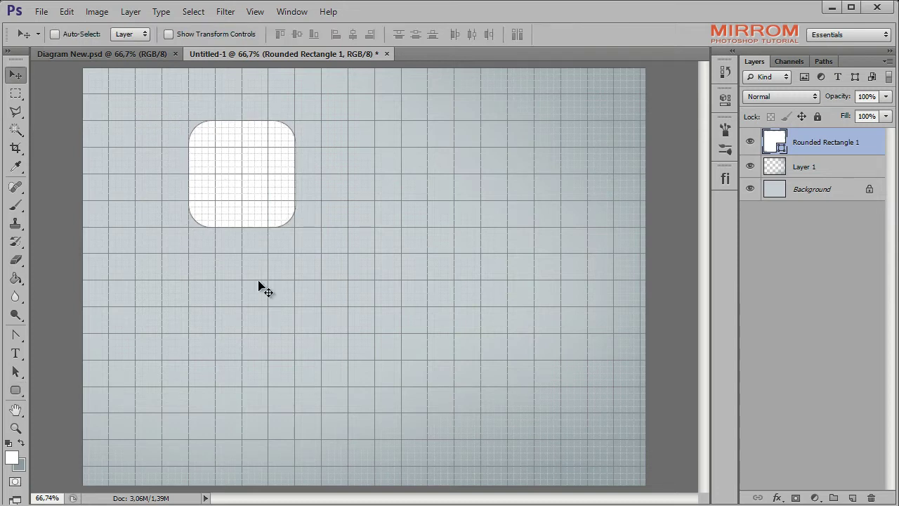
Delete two anchors and make the tile's top-left and bottom-right corners sharp.
left_click(15, 335)
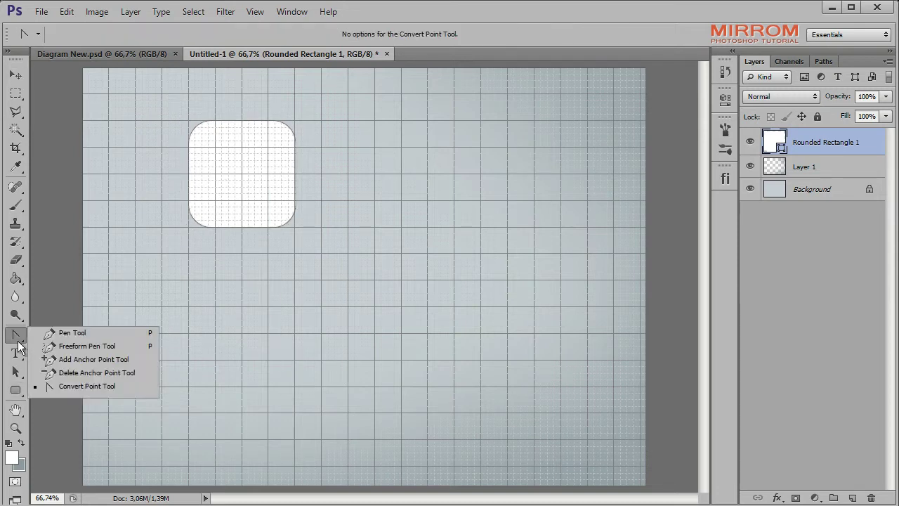
left_click(114, 373)
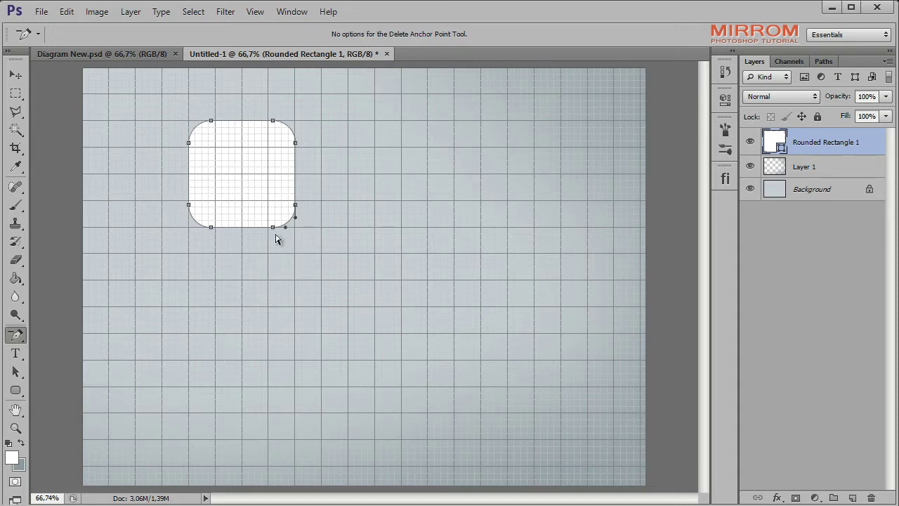
left_click(272, 227)
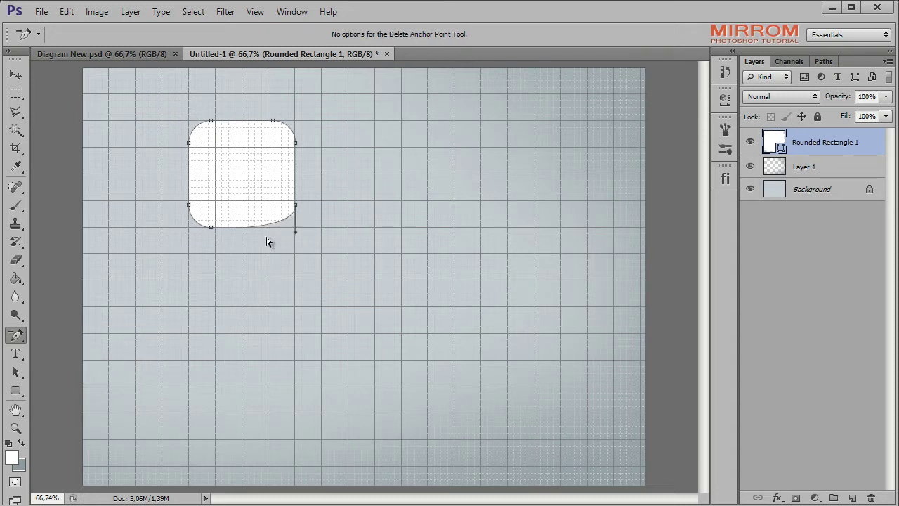
left_click(188, 144)
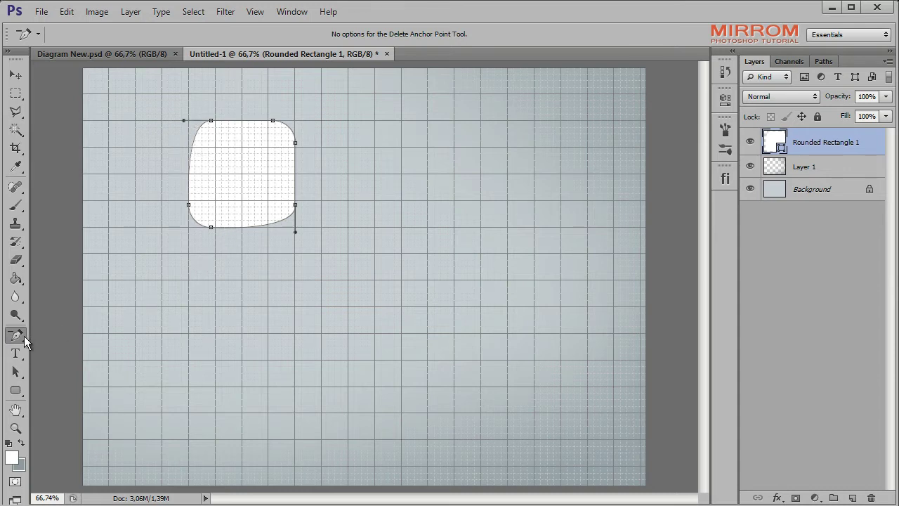
right_click(24, 336)
left_click(86, 386)
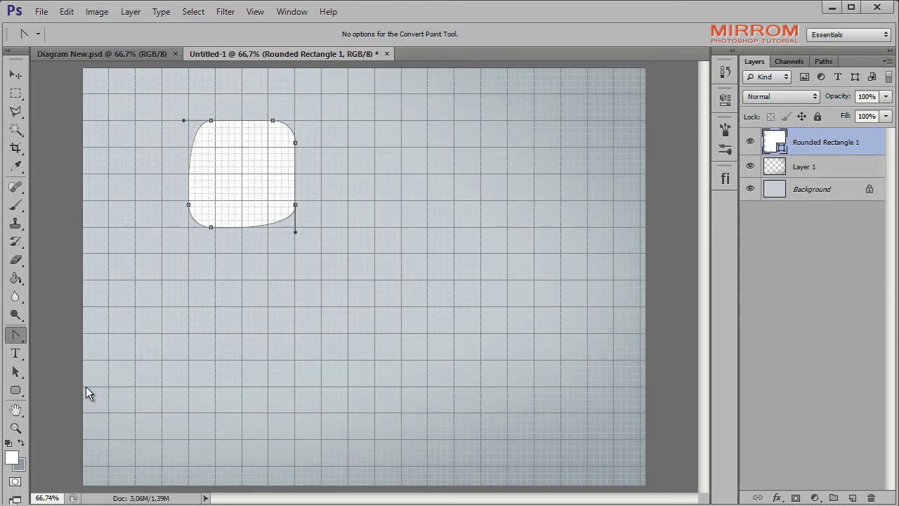
left_click(295, 204)
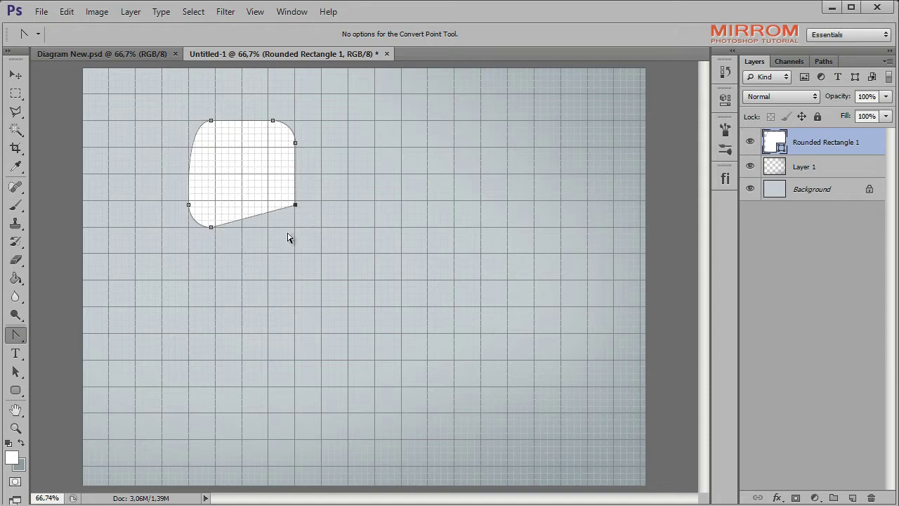
left_click(211, 121)
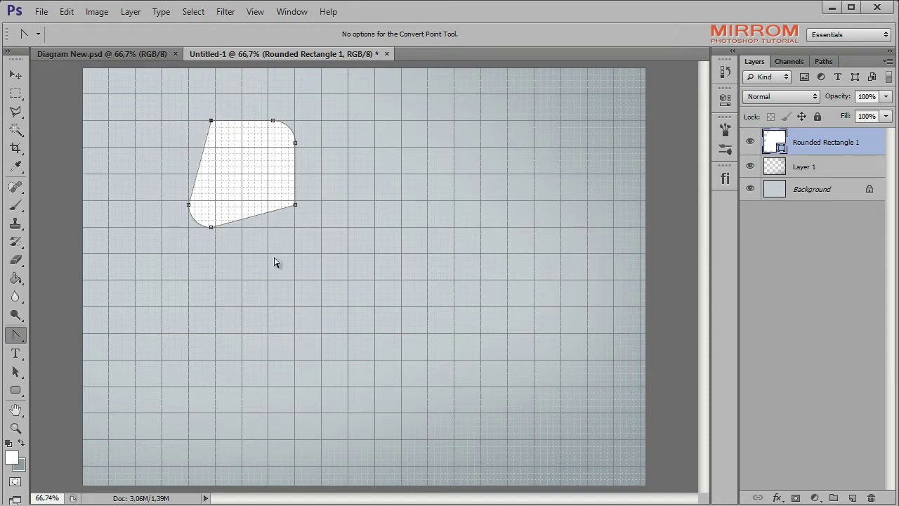
Try skewing the tile's edges, discarding the final skew so the tile stays unskewed.
left_click(64, 12)
mouse_move(99, 298)
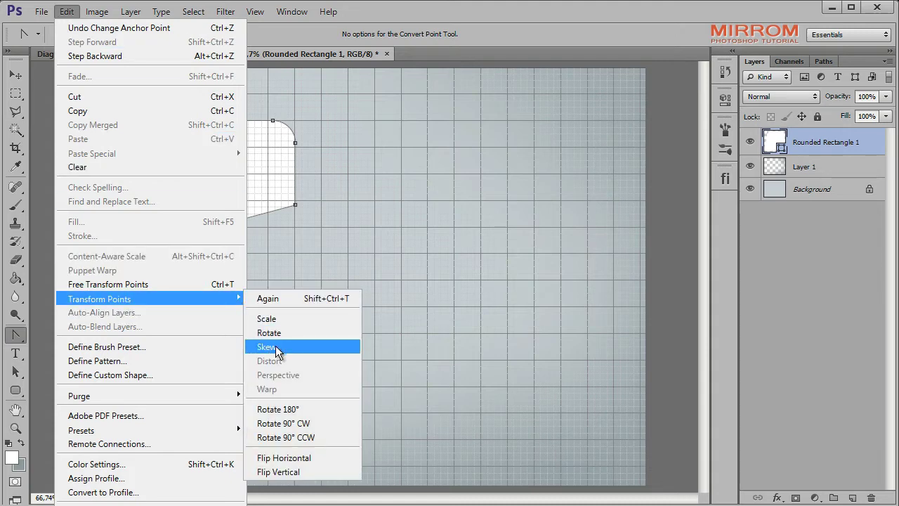
left_click(277, 346)
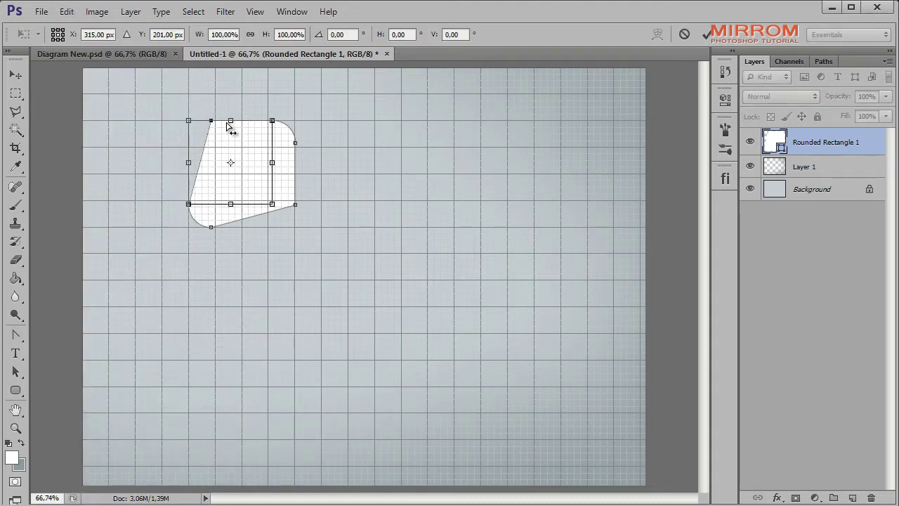
left_click_drag(226, 123, 209, 120)
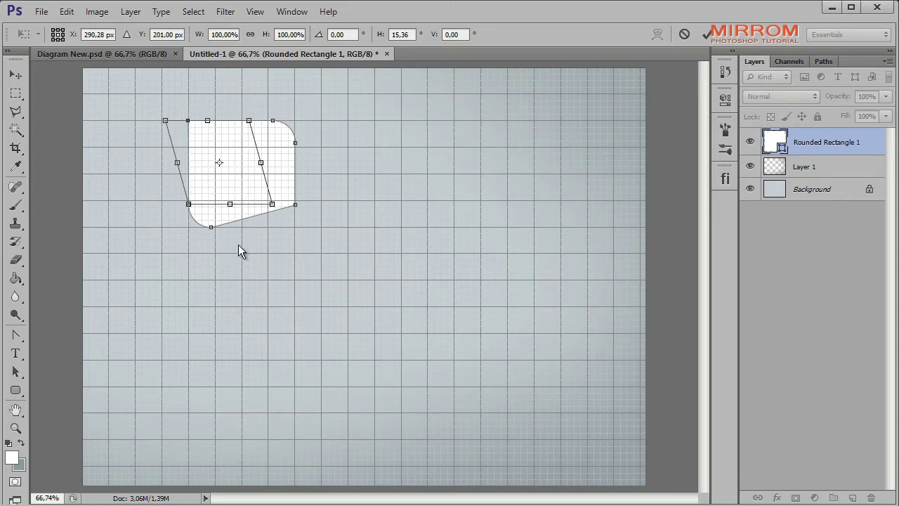
left_click(705, 39)
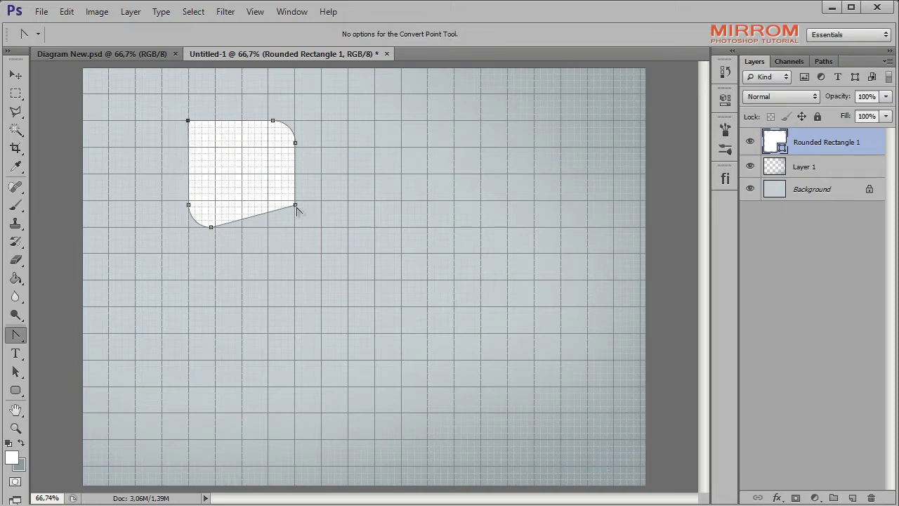
left_click(76, 15)
mouse_move(99, 299)
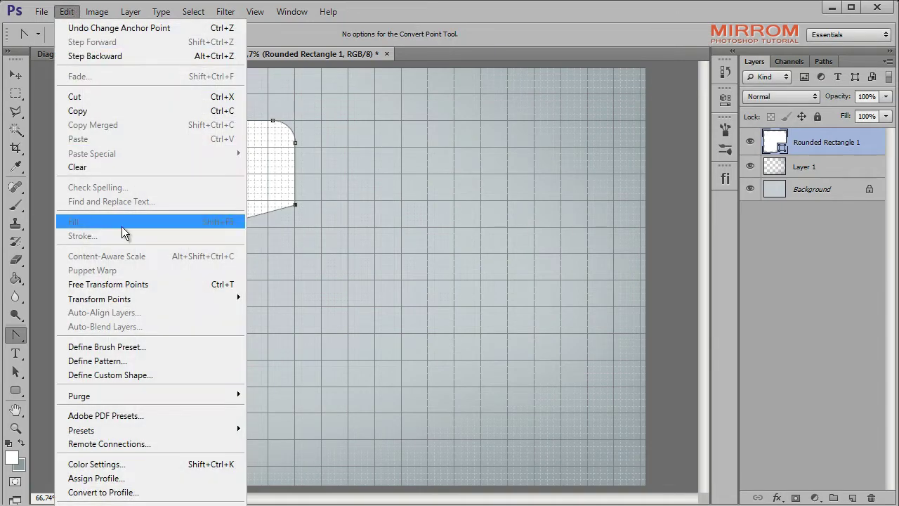
left_click(267, 347)
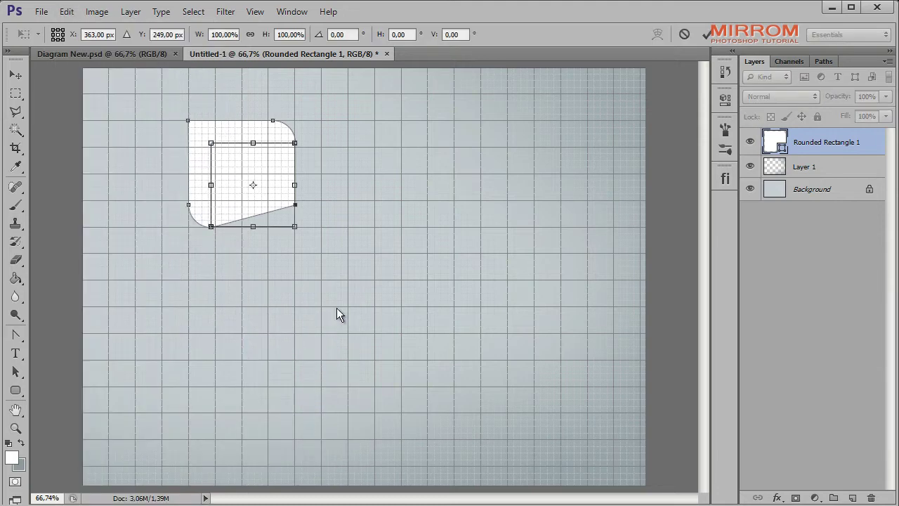
left_click_drag(298, 187, 297, 208)
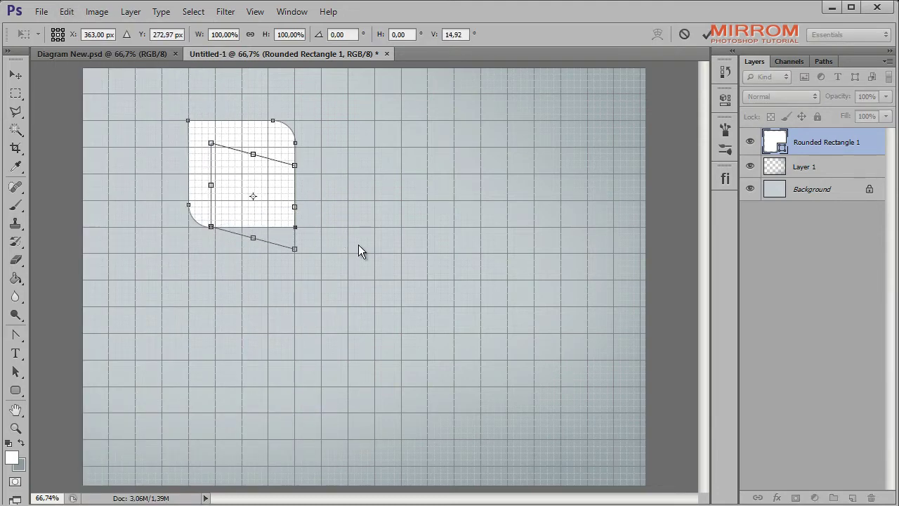
left_click(706, 35)
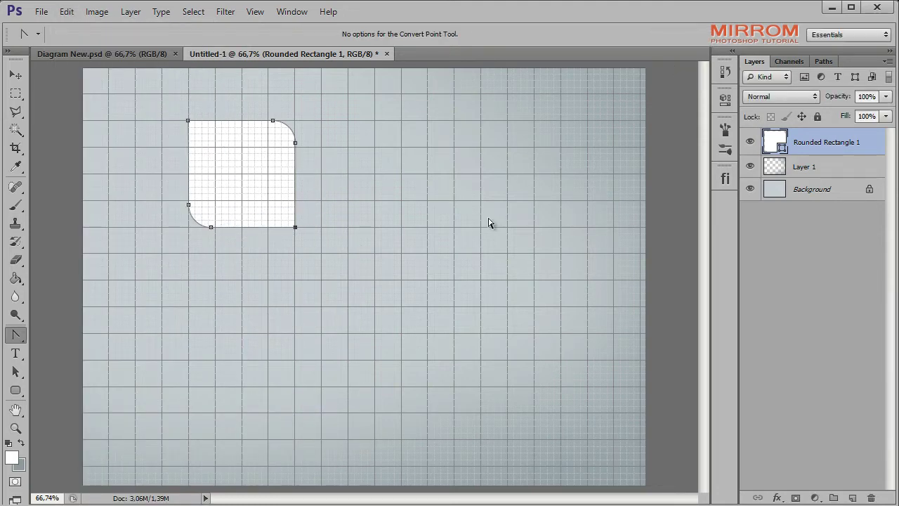
left_click(16, 74)
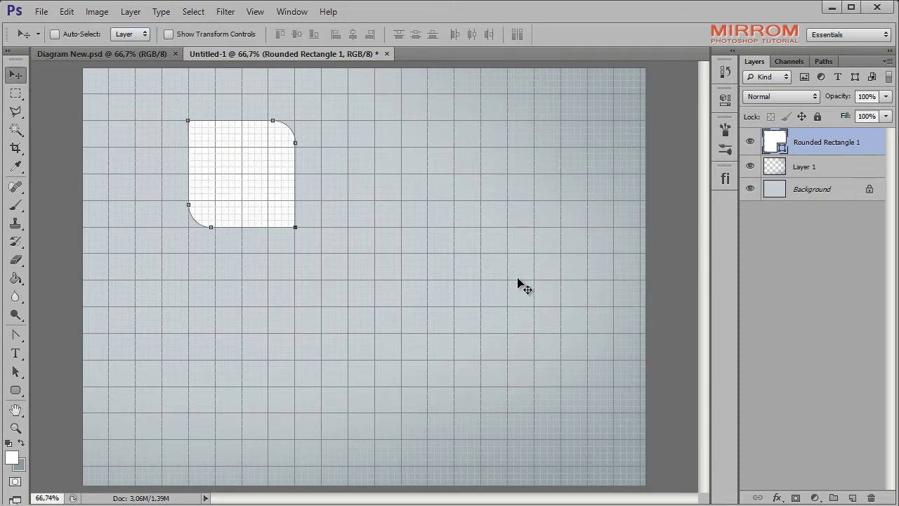
Move the tile down-right, rasterize its layer and duplicate it.
left_click_drag(260, 171, 286, 223)
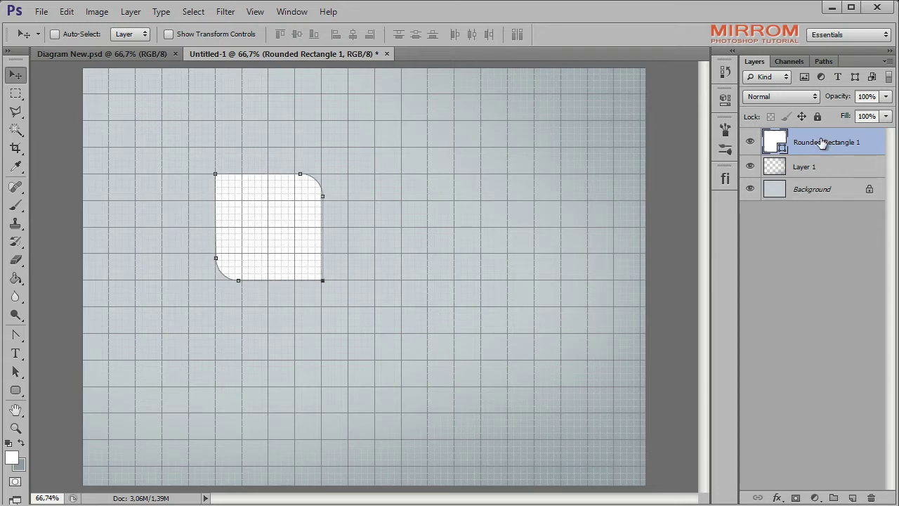
right_click(862, 140)
left_click(809, 246)
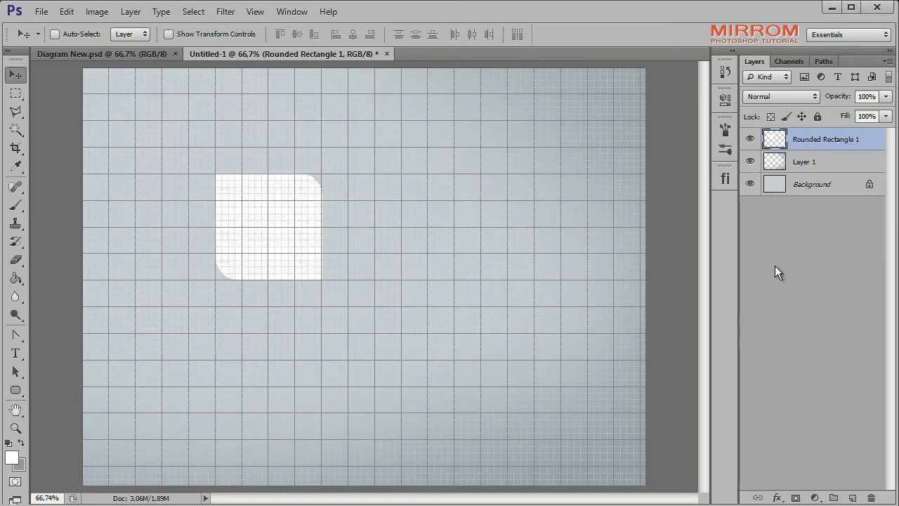
key("ctrl+j")
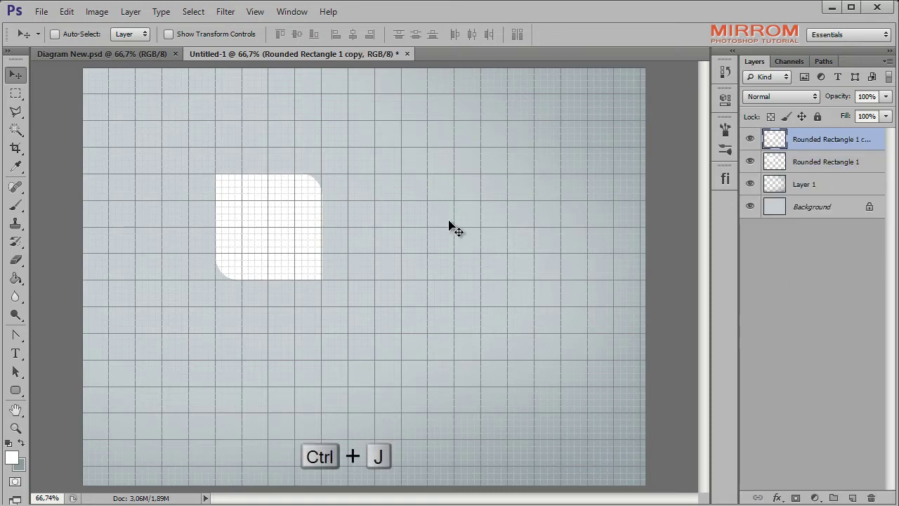
Flip the copy horizontally and place it just right of the original with a narrow gap.
left_click(74, 8)
mouse_move(87, 298)
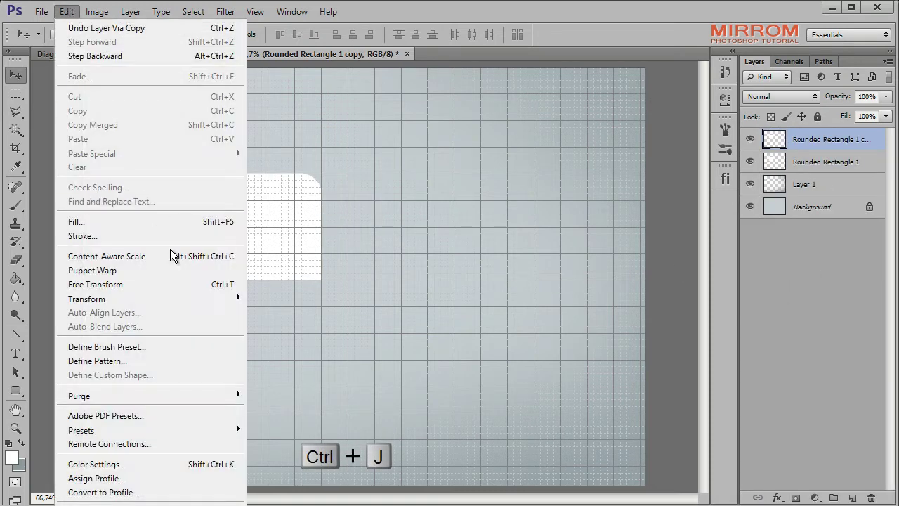
left_click(316, 461)
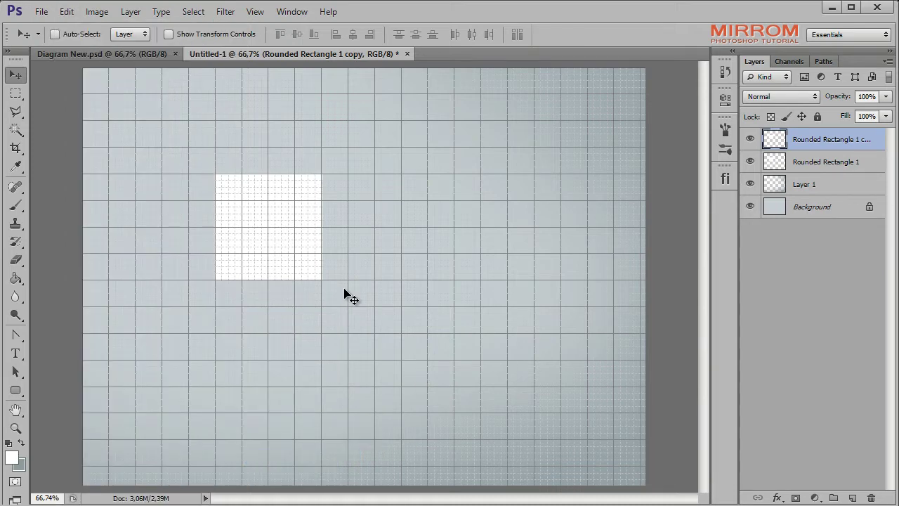
left_click_drag(273, 236, 385, 236)
key("shift+Right")
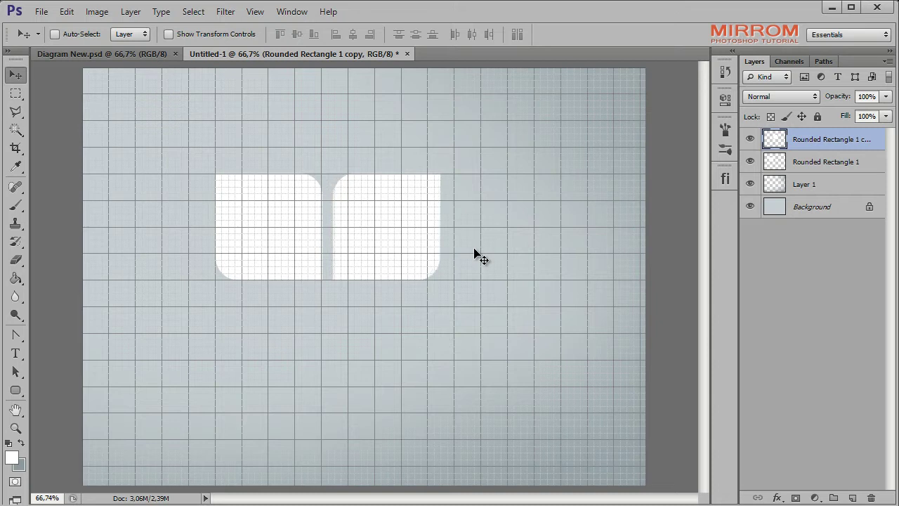
key("shift+Right")
key("shift+Right")
key("shift+Left")
key("shift+Left")
key("Right")
key("Right")
key("Right")
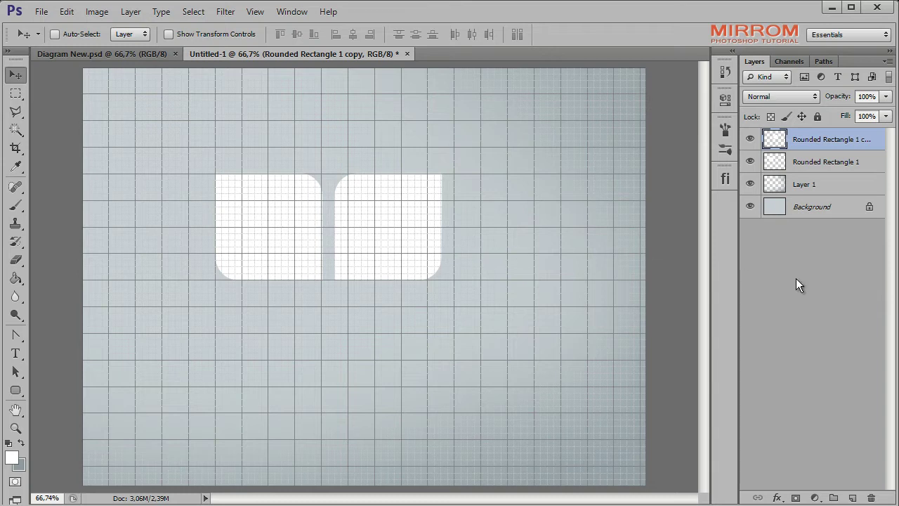
key("shift+Left")
key("shift+Left")
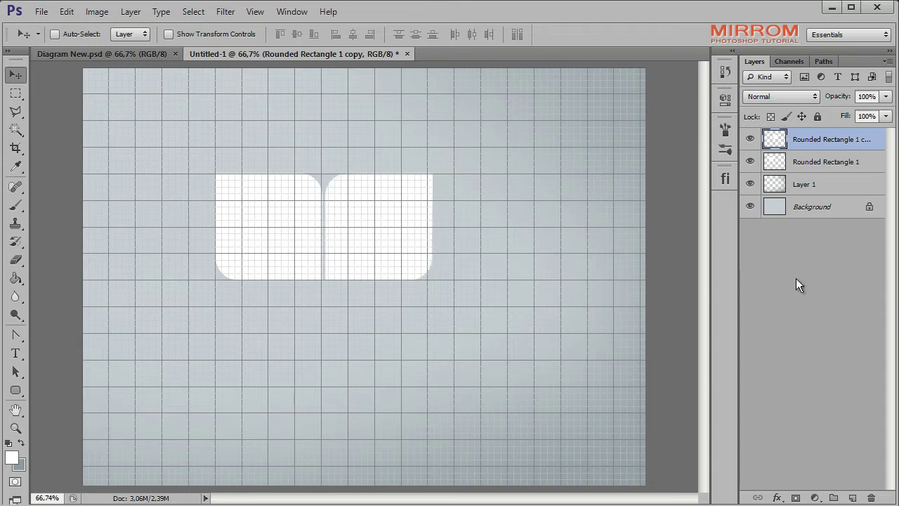
key("shift+Right")
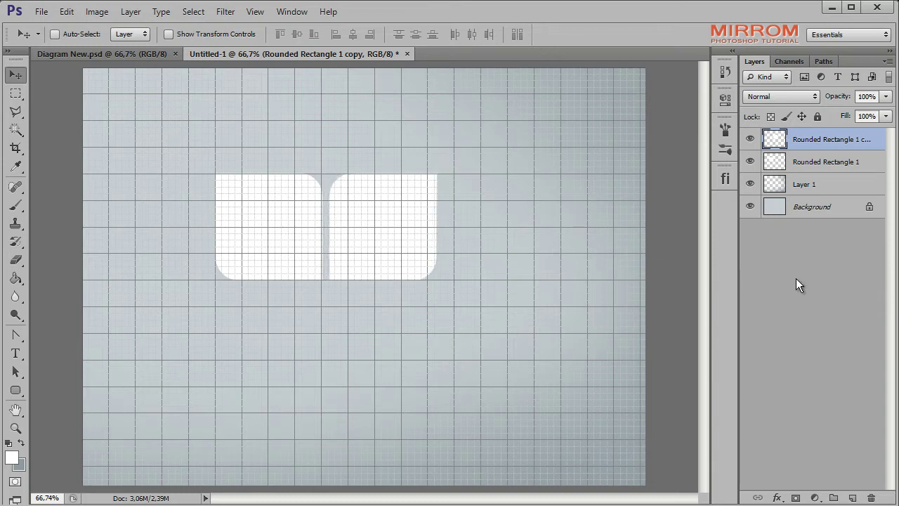
Duplicate both tile layers and move the copies below the originals.
left_click(835, 169)
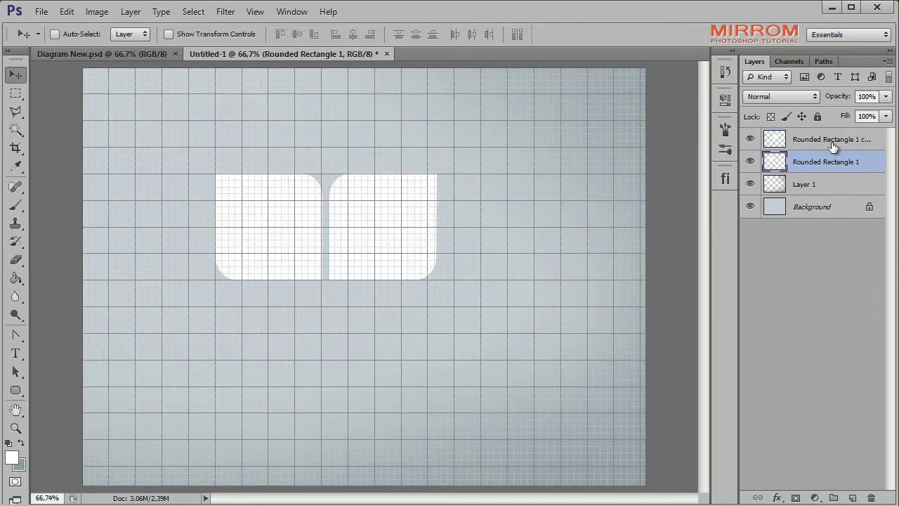
left_click(833, 140, "shift")
right_click(832, 143)
left_click(821, 186)
left_click(570, 218)
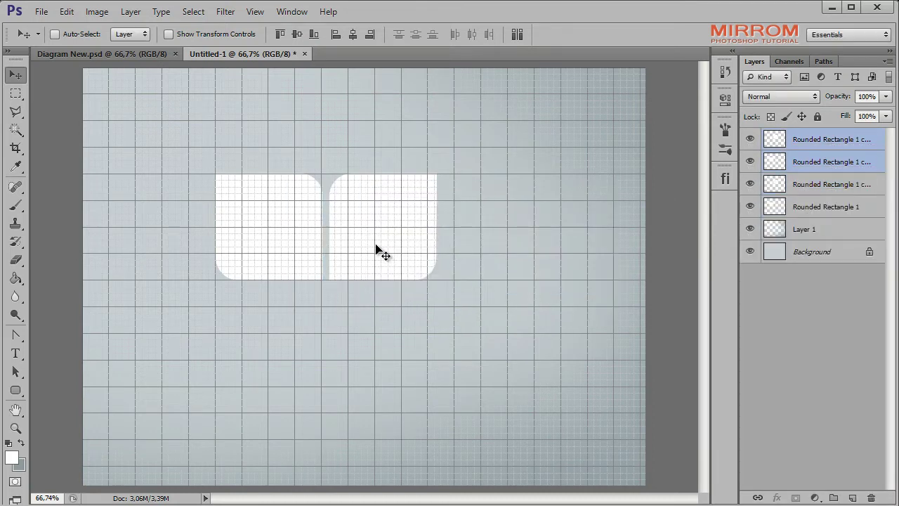
left_click_drag(375, 251, 375, 357)
key("shift+Down")
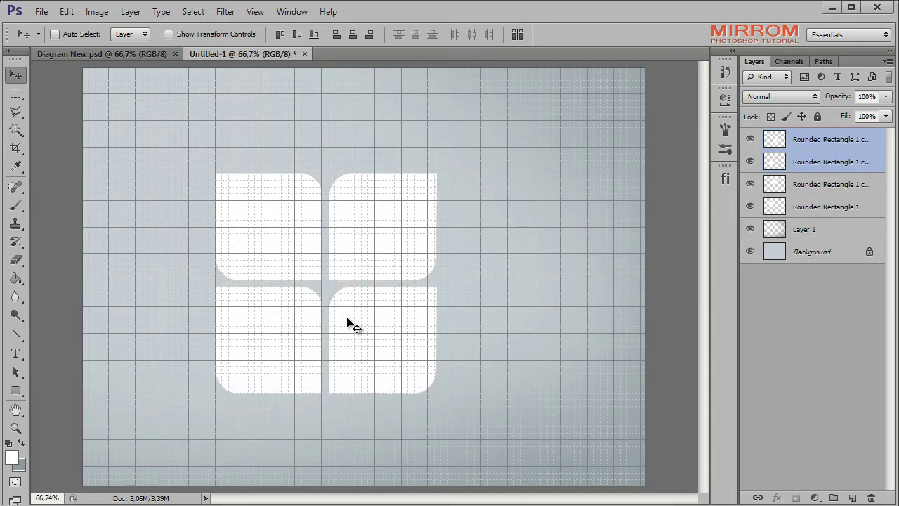
Flip the lower pair vertically and nudge all four tiles into a 2×2 grid.
left_click(66, 11)
mouse_move(87, 299)
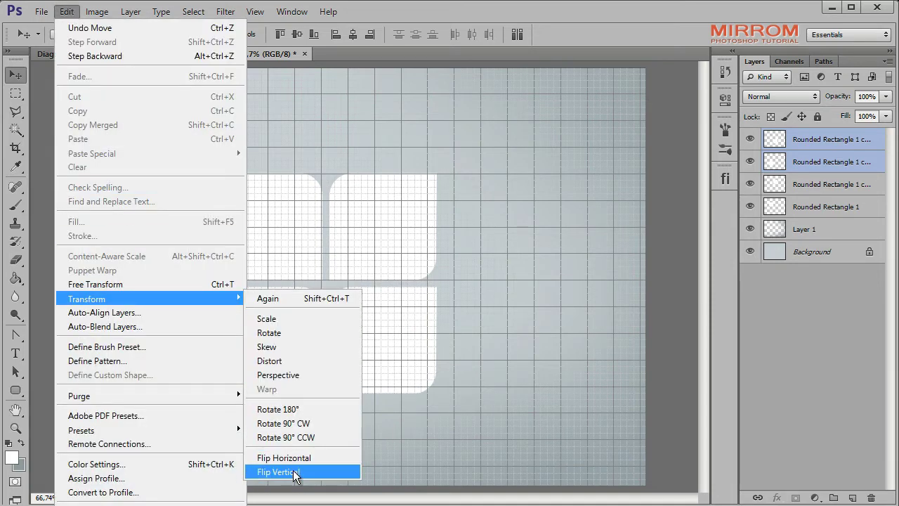
left_click(295, 472)
left_click(819, 206)
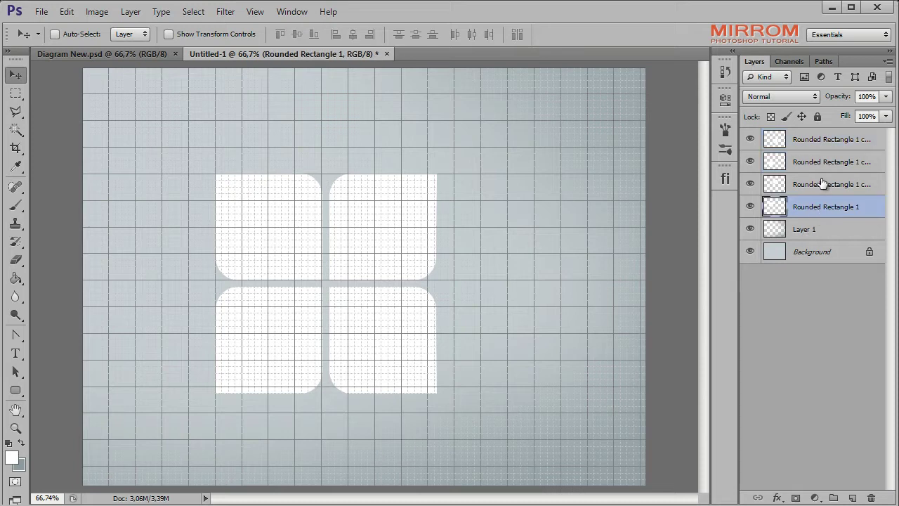
left_click(822, 145, "shift")
key("shift+Right")
key("shift+Right")
key("shift+Right")
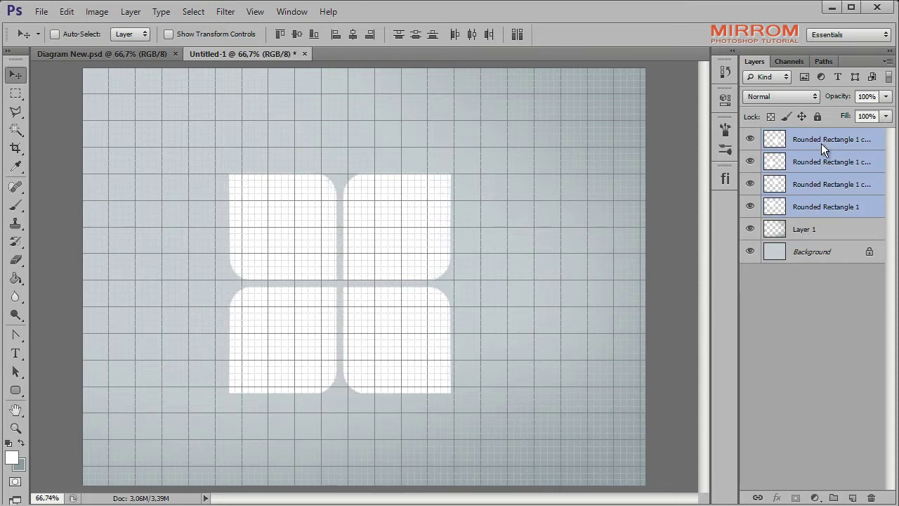
key("shift+Up")
key("shift+Up")
key("shift+Up")
left_click(790, 313)
Choose the Ellipse Tool and set the foreground colour to light grey #cdcdcd.
left_click(24, 389)
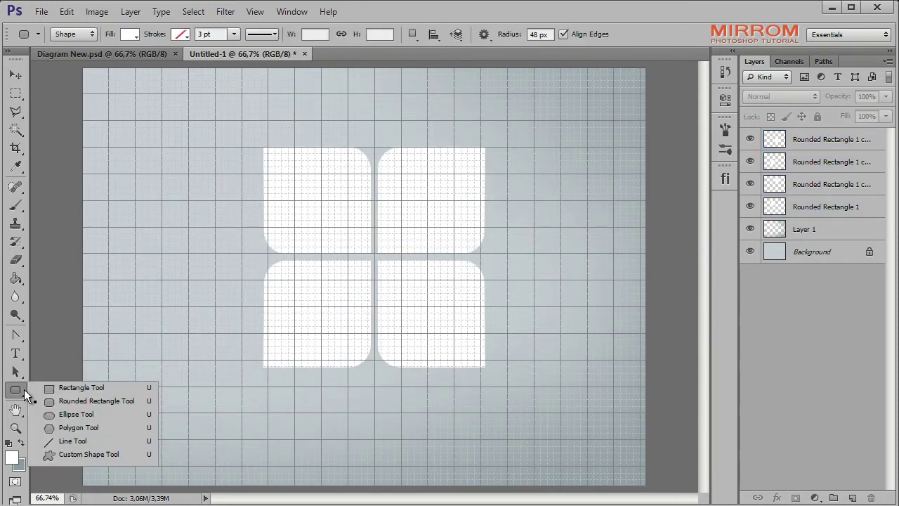
left_click(90, 414)
left_click(11, 457)
left_click(300, 288)
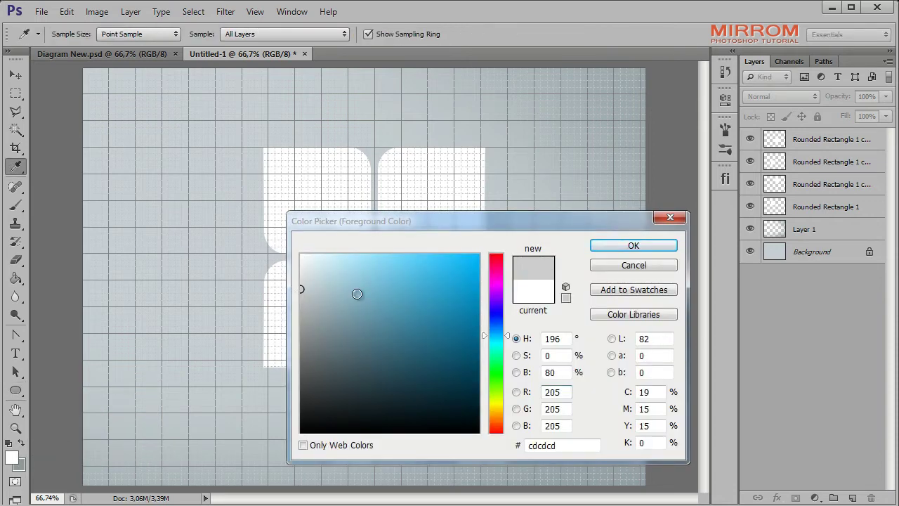
left_click(633, 245)
left_click(862, 141)
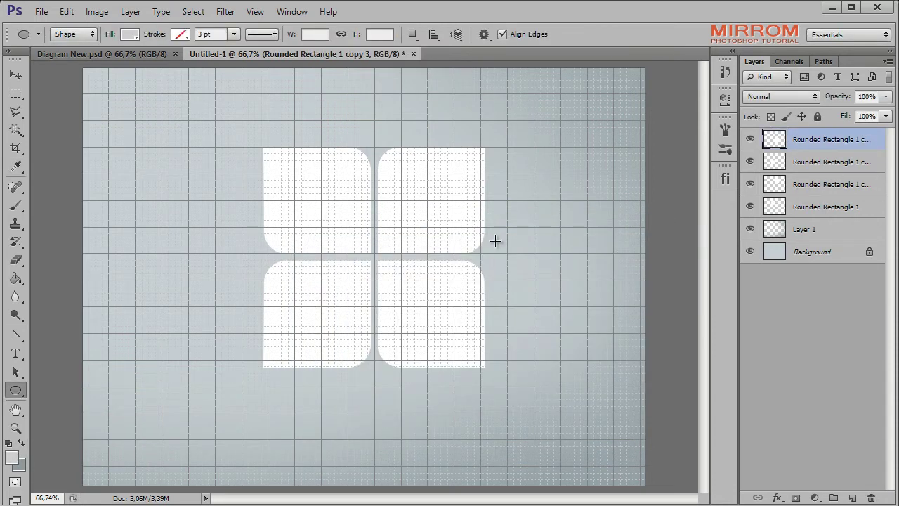
Draw a 228 px circle centred on the tiles, set 82% opacity, and hide Ellipse 1.
left_click_drag(329, 206, 429, 289)
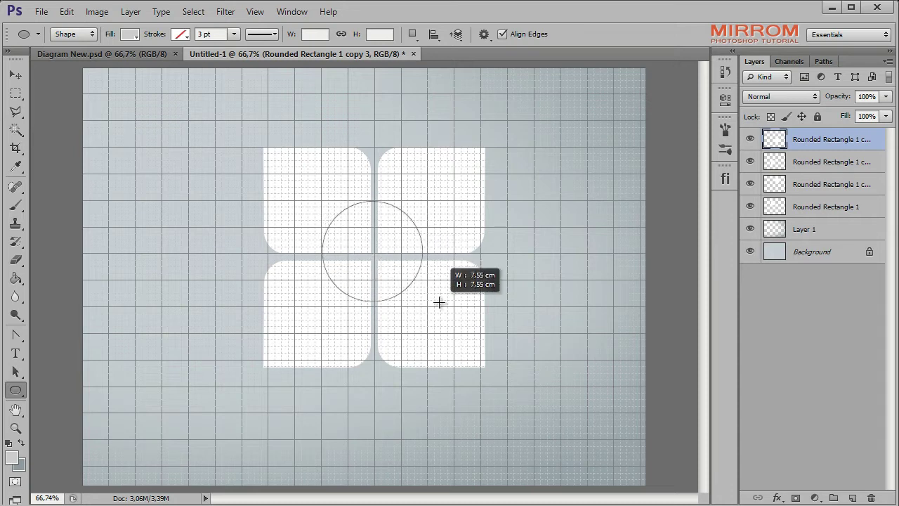
left_click_drag(428, 288, 447, 305)
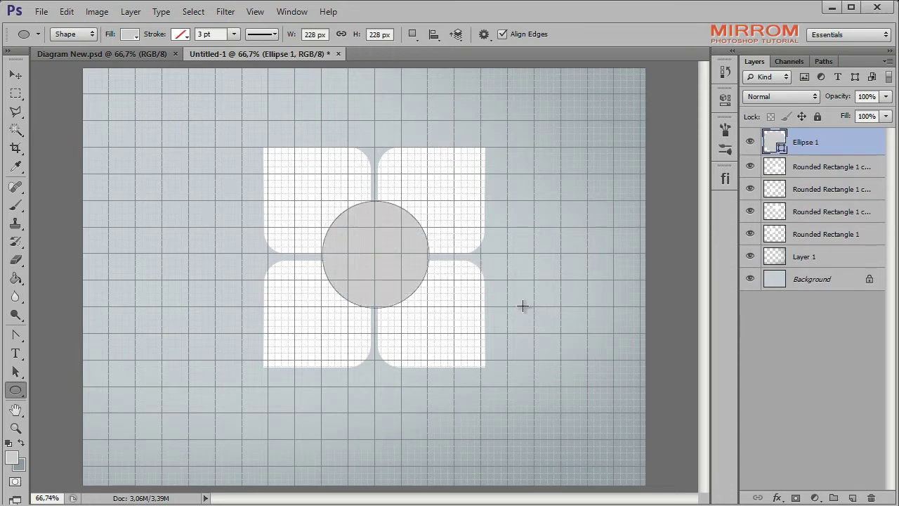
key("v")
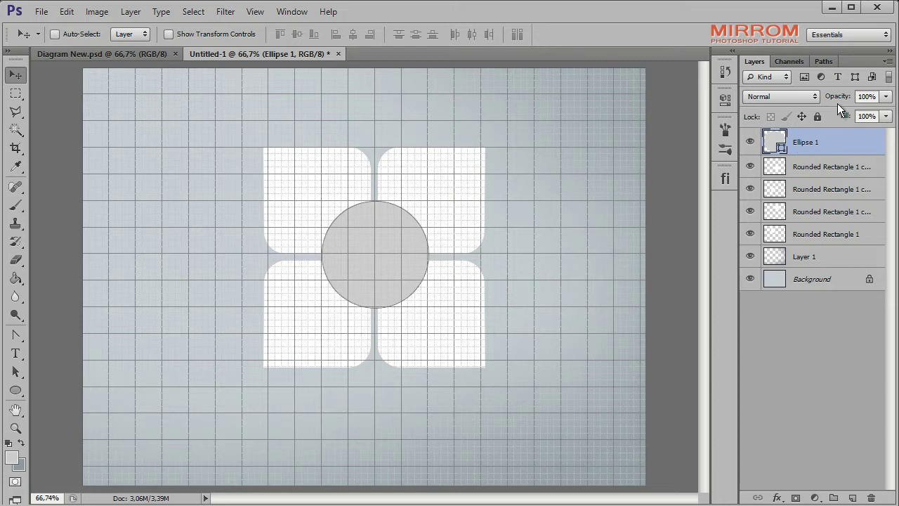
left_click_drag(840, 99, 827, 100)
left_click(750, 143)
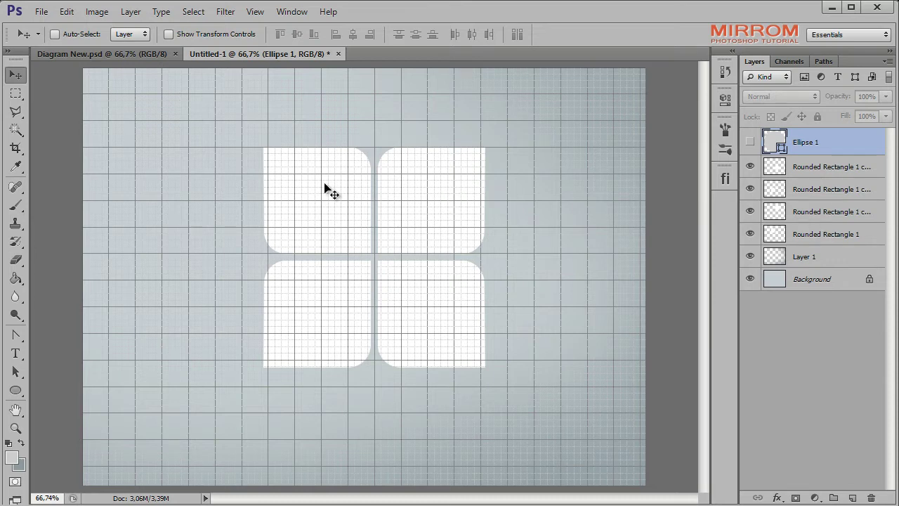
Select the top-left tile's layer and add a Gradient Overlay layer style.
left_click(136, 59)
left_click(303, 190)
double_click(881, 238)
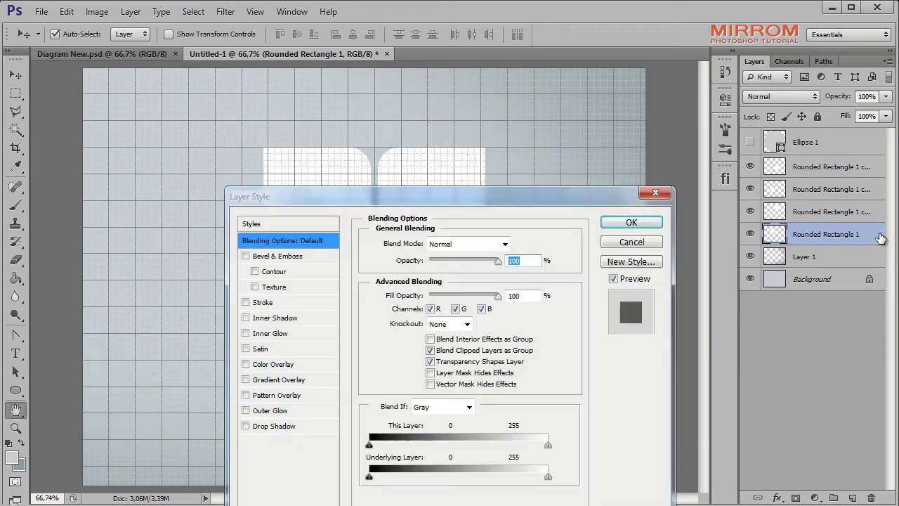
left_click_drag(450, 201, 517, 104)
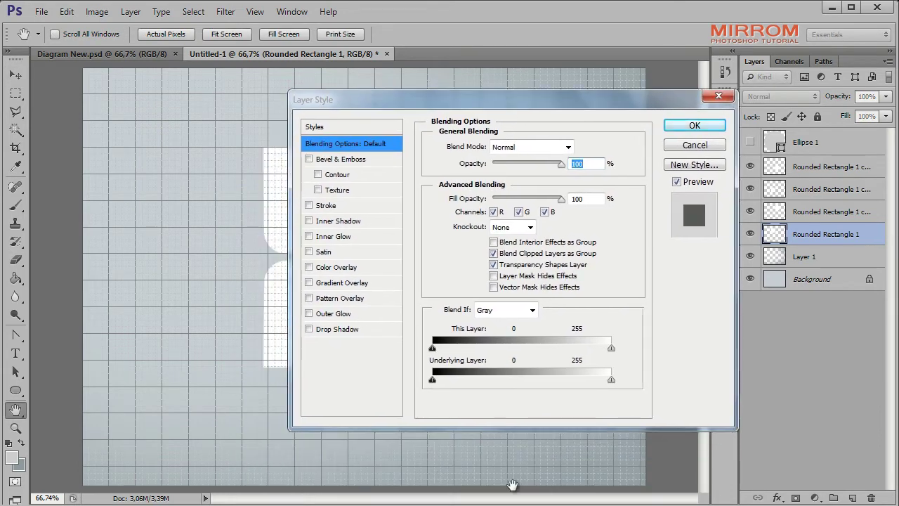
left_click_drag(401, 101, 500, 105)
left_click(440, 284)
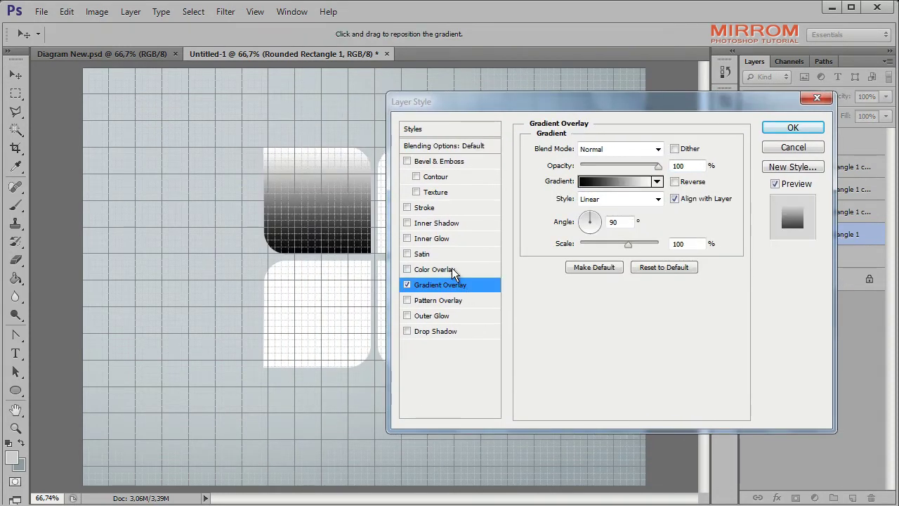
left_click(589, 183)
left_click_drag(610, 90, 578, 63)
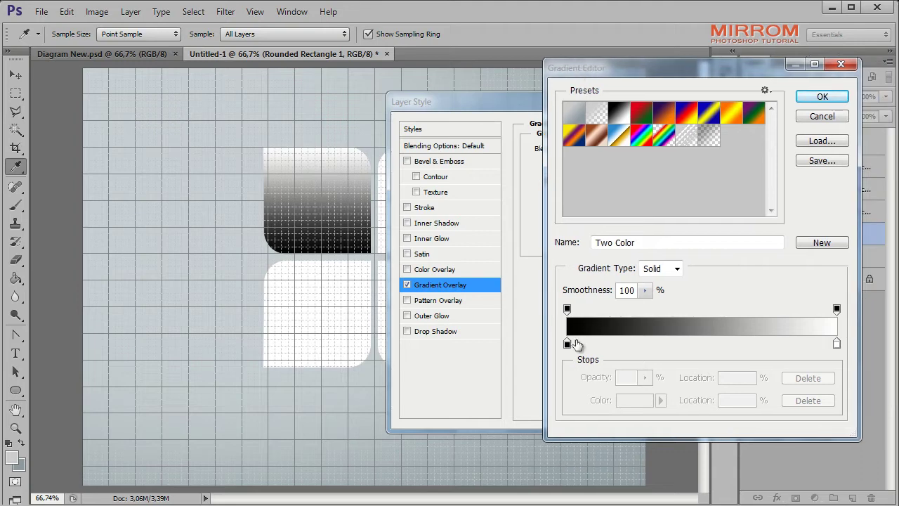
Set the gradient stops to #ffffff and #b1babf.
left_click(567, 344)
left_click(635, 400)
mouse_move(520, 218)
left_mouse_down()
mouse_move(607, 201)
mouse_move(625, 166)
left_mouse_up()
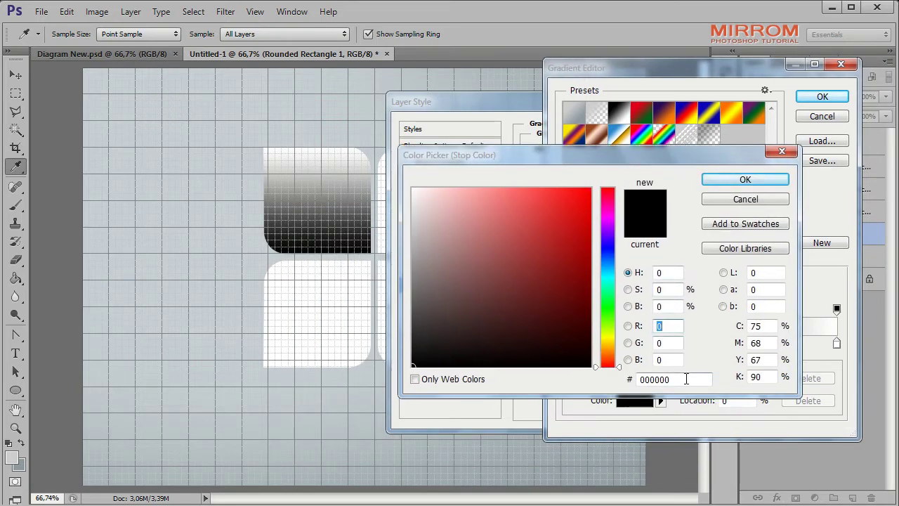
left_click_drag(686, 379, 523, 379)
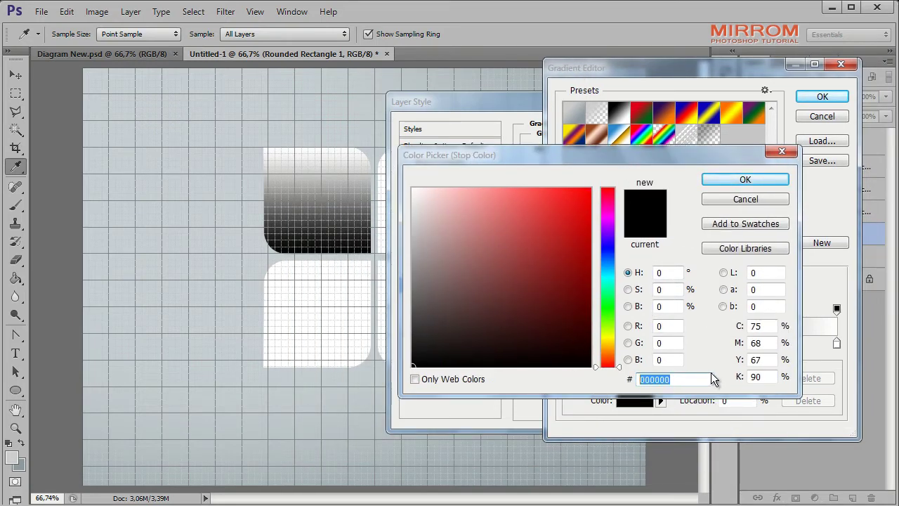
type("ffffff")
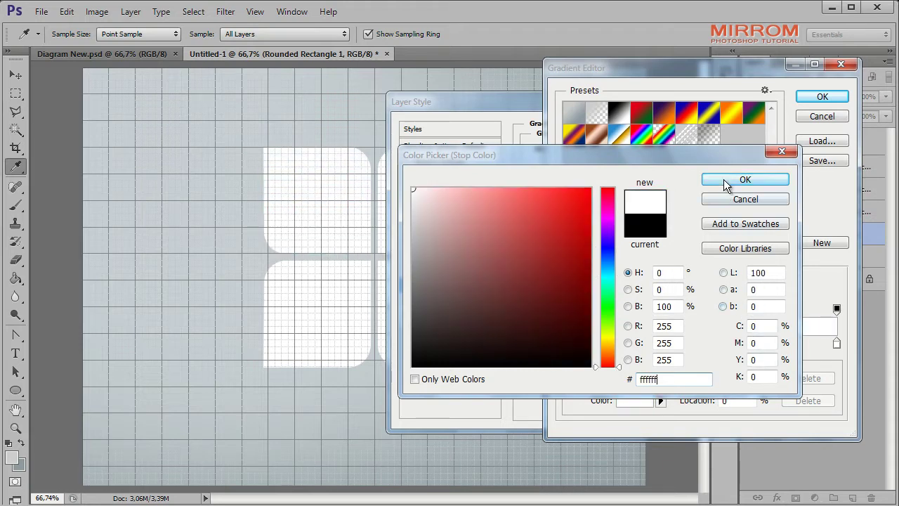
left_click(726, 184)
left_click(837, 344)
left_click(635, 400)
left_click(682, 379)
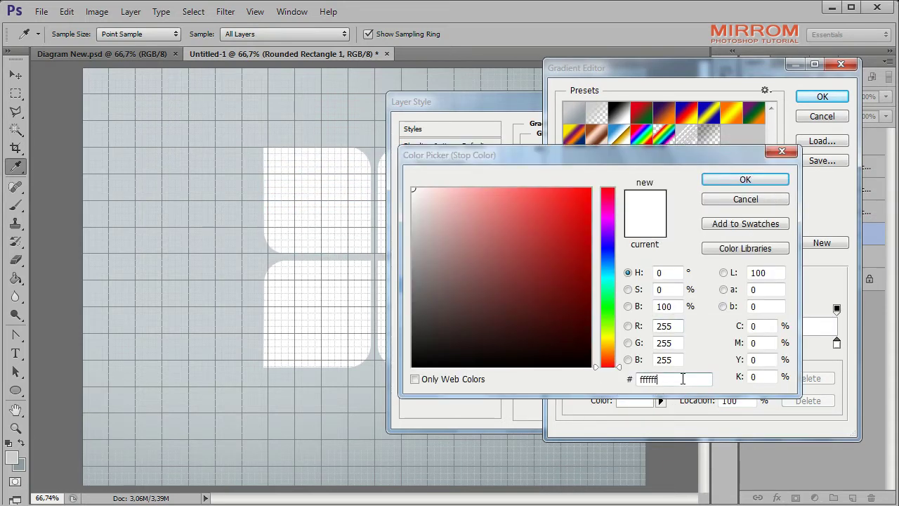
left_click_drag(683, 379, 581, 380)
type("b1")
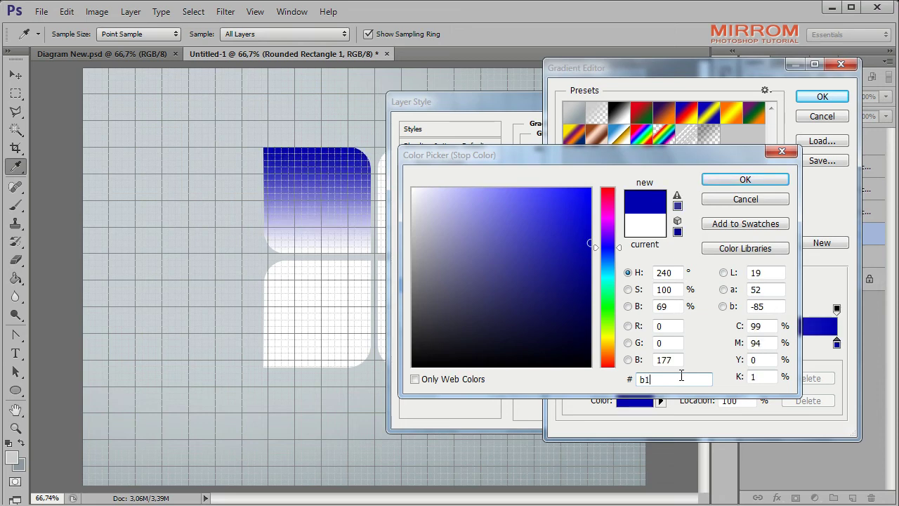
type("babf")
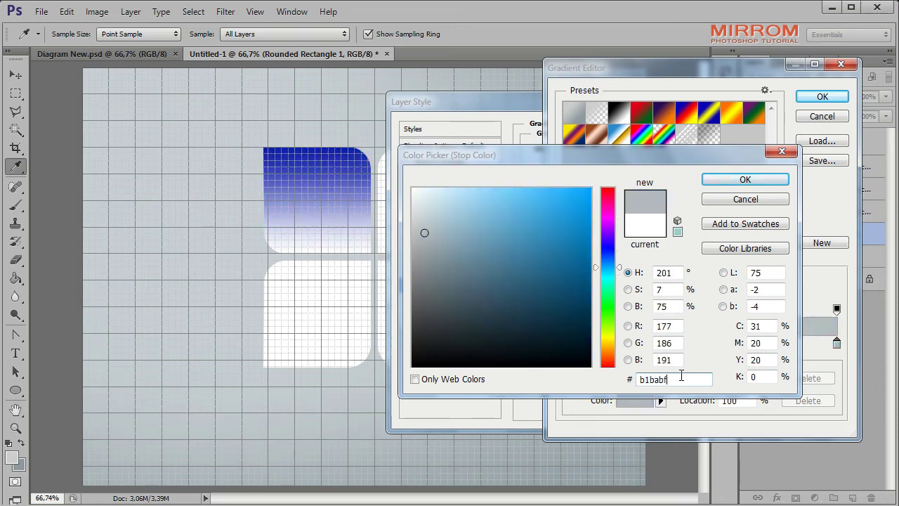
left_click(710, 181)
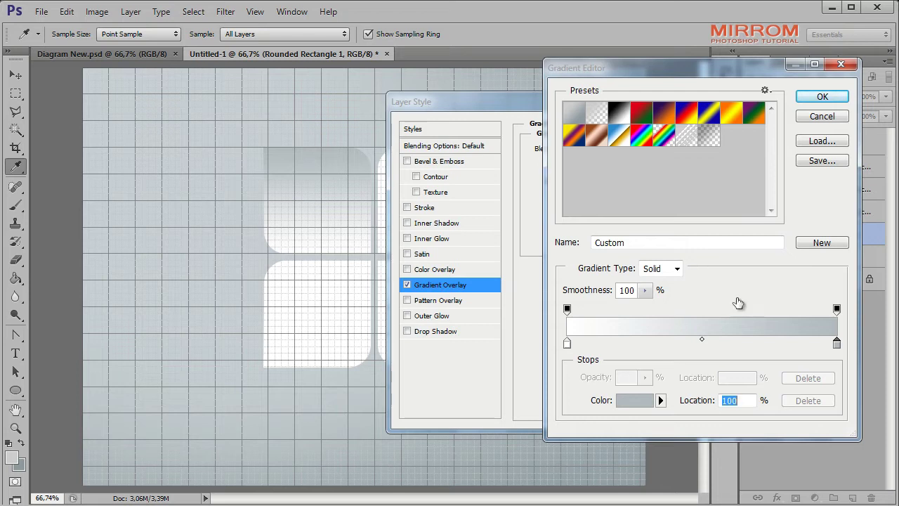
Set the gradient overlay angle to -60°, apply it, and hide the grid.
left_click(806, 99)
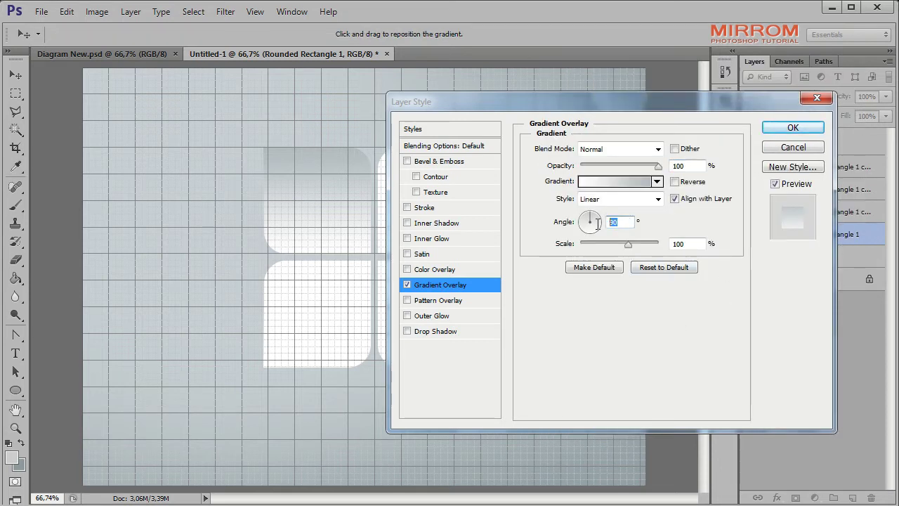
type("-60")
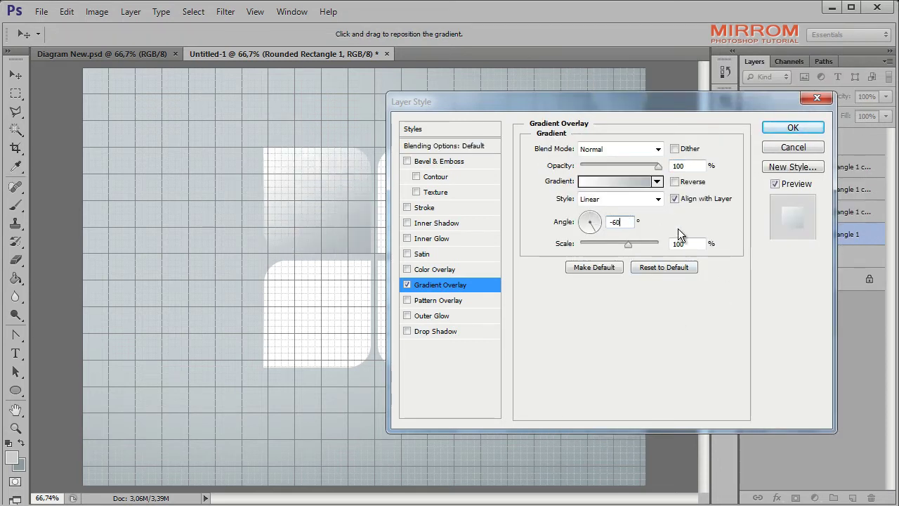
left_click(779, 127)
key("ctrl+h")
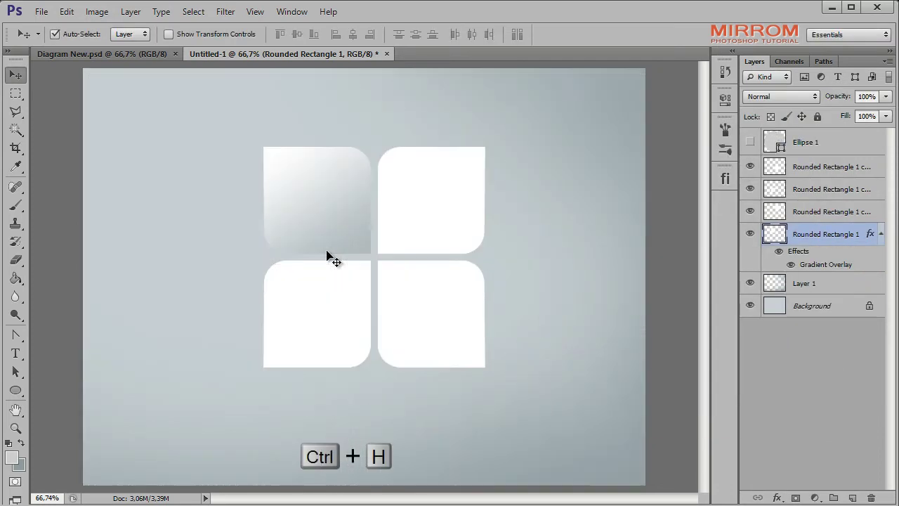
Copy the top-left tile's gradient style onto the top-right tile and set its angle to -120°.
left_click(880, 235)
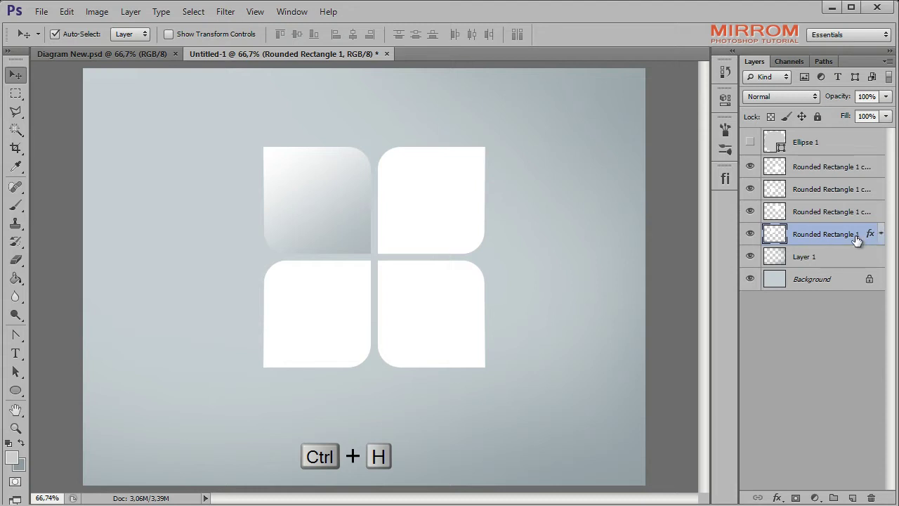
right_click(857, 240)
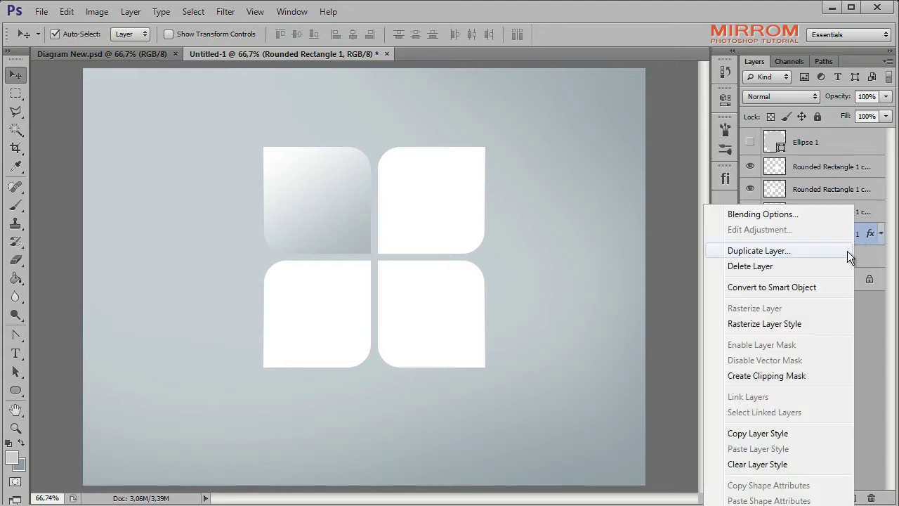
left_click(751, 429)
left_click(430, 204)
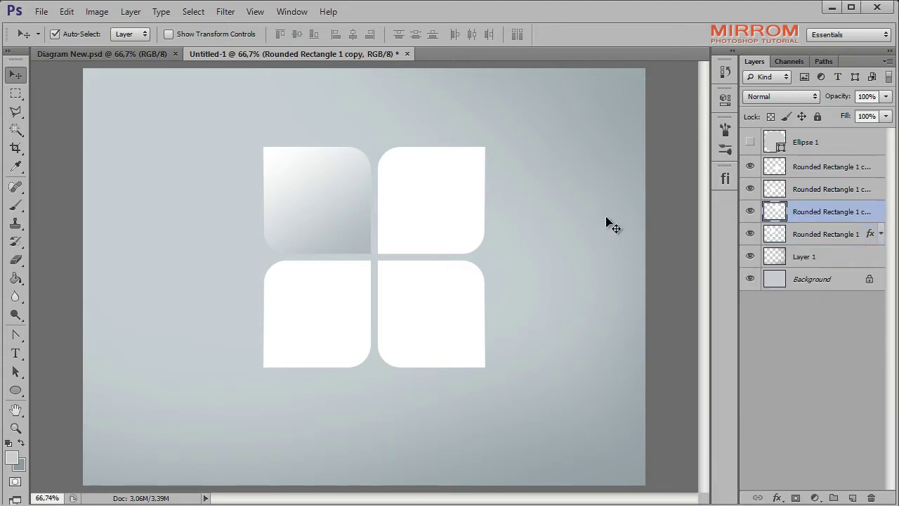
right_click(871, 212)
left_click(778, 448)
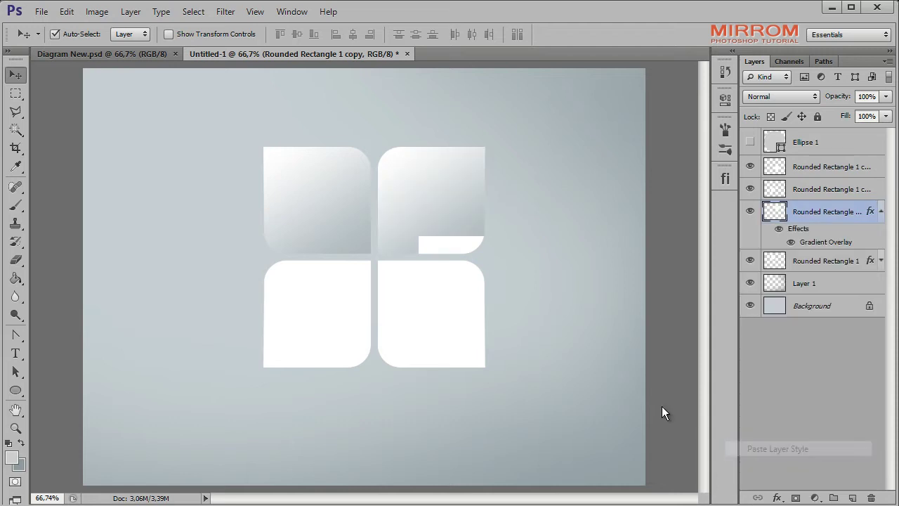
double_click(865, 210)
left_click(875, 209)
left_click_drag(552, 101, 637, 102)
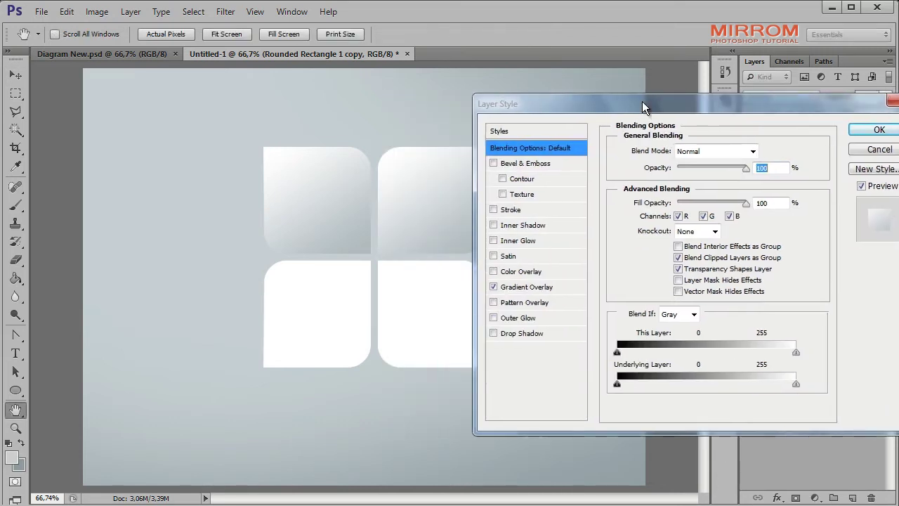
left_click(537, 287)
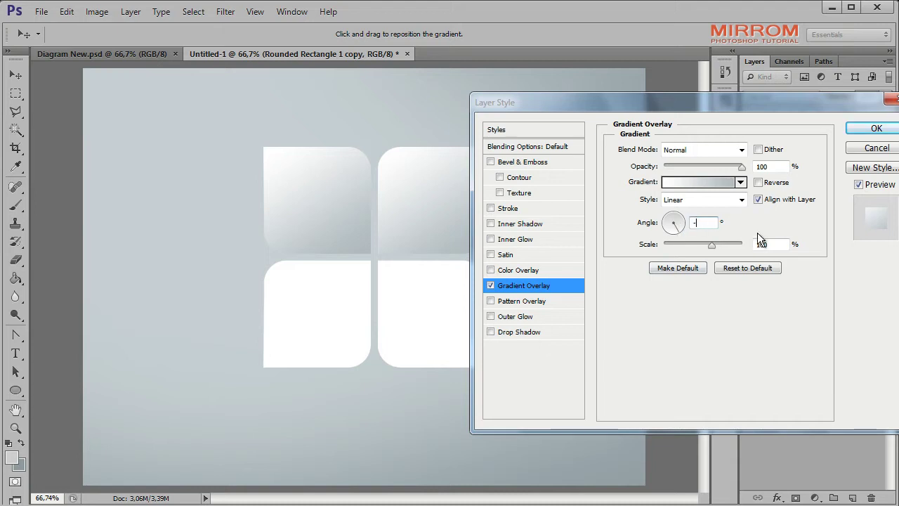
type("-120")
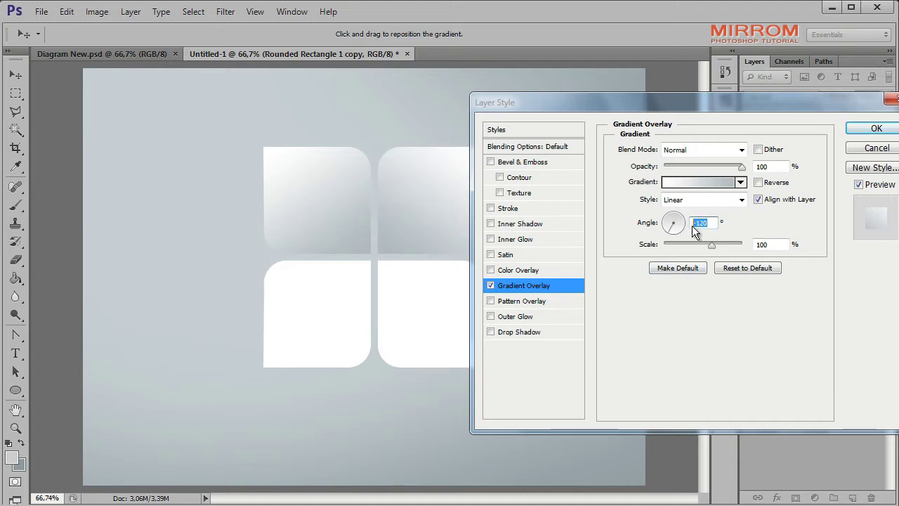
left_click(873, 128)
Paste the gradient style onto the bottom-left tile with a -120° angle and Reverse on.
key("z")
left_click(479, 34)
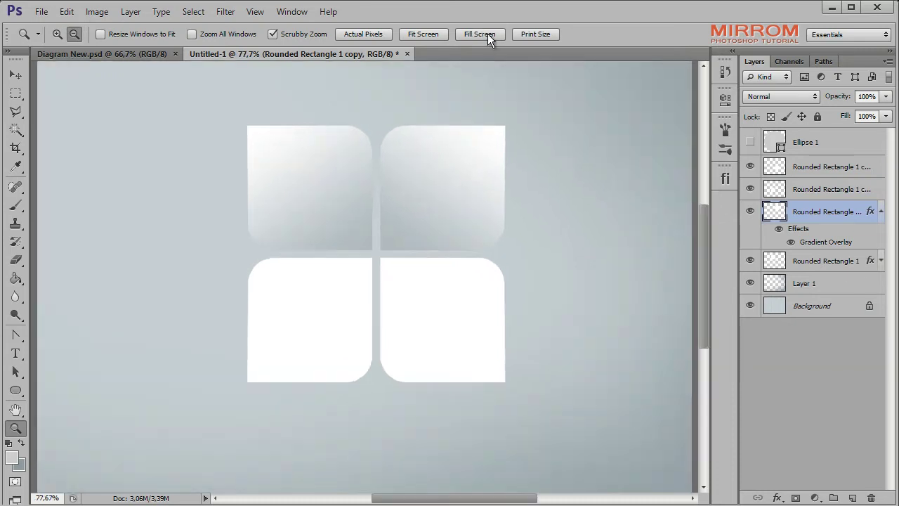
left_click_drag(472, 498, 486, 501)
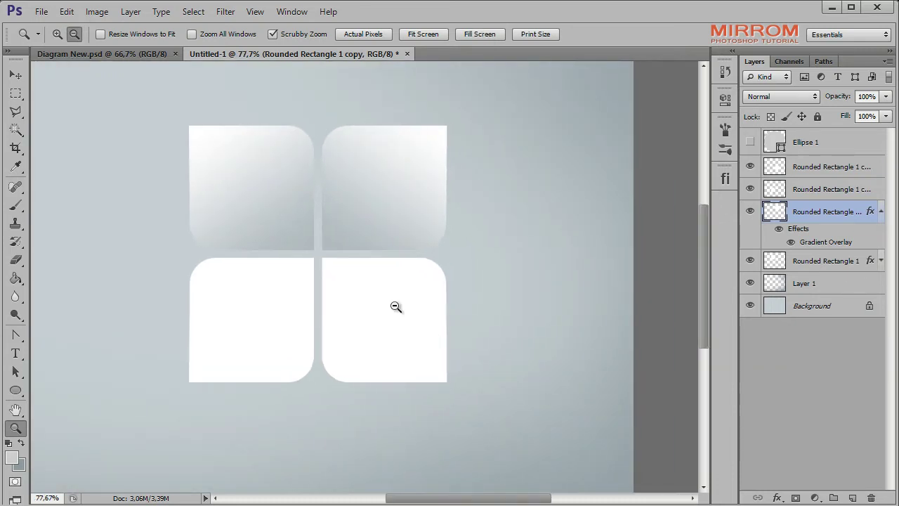
key("v")
left_click(257, 307)
right_click(856, 190)
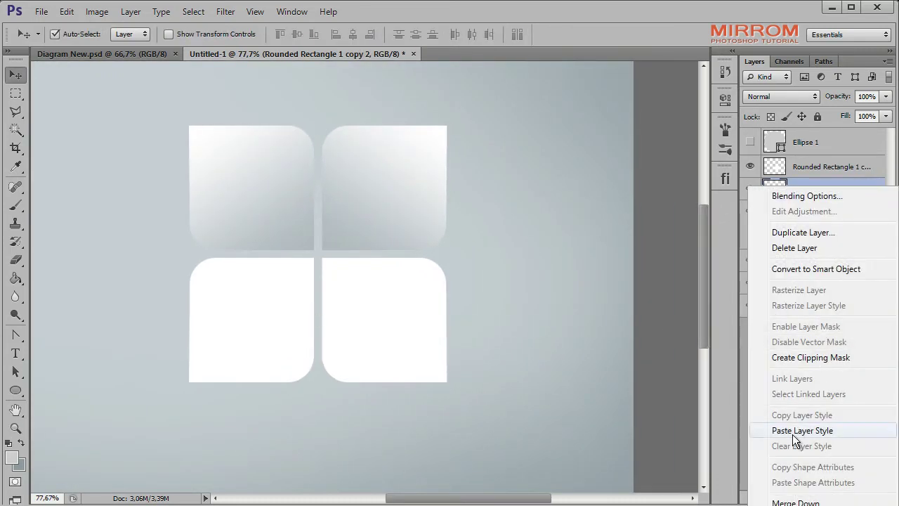
left_click(792, 431)
double_click(874, 188)
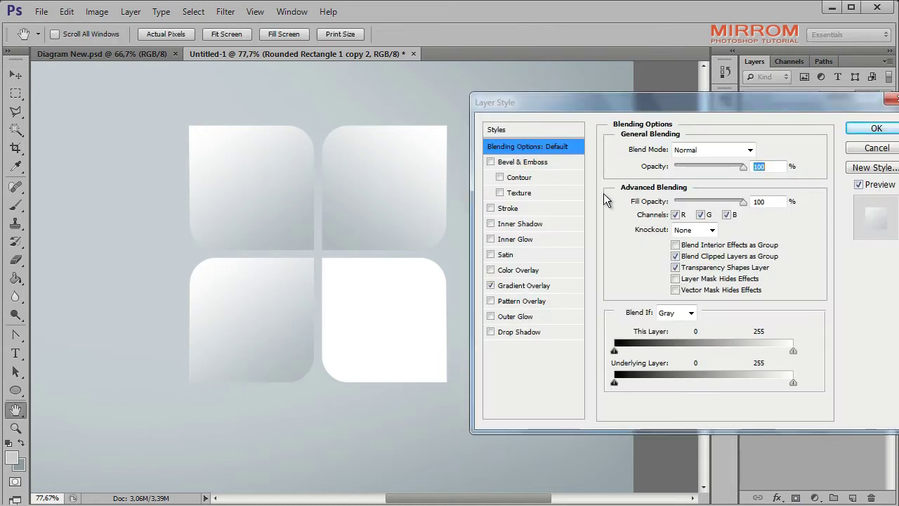
left_click(546, 285)
left_click(705, 223)
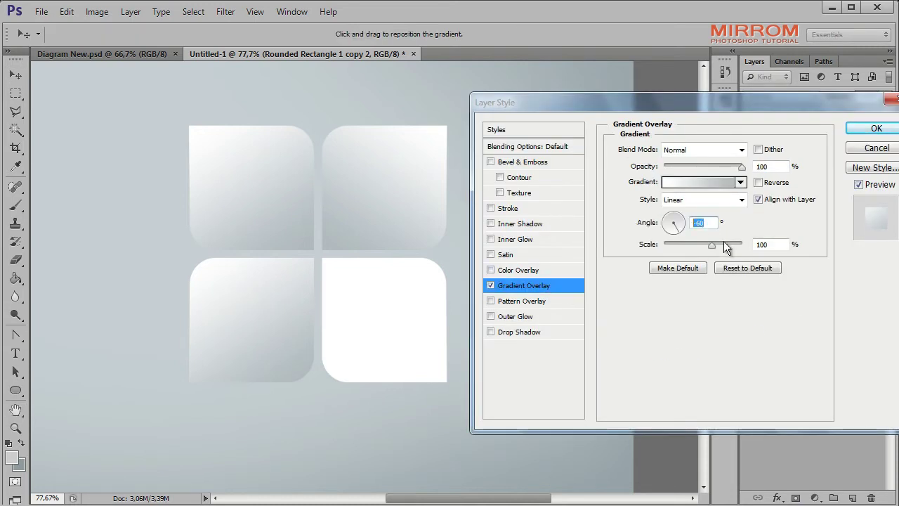
type("-120")
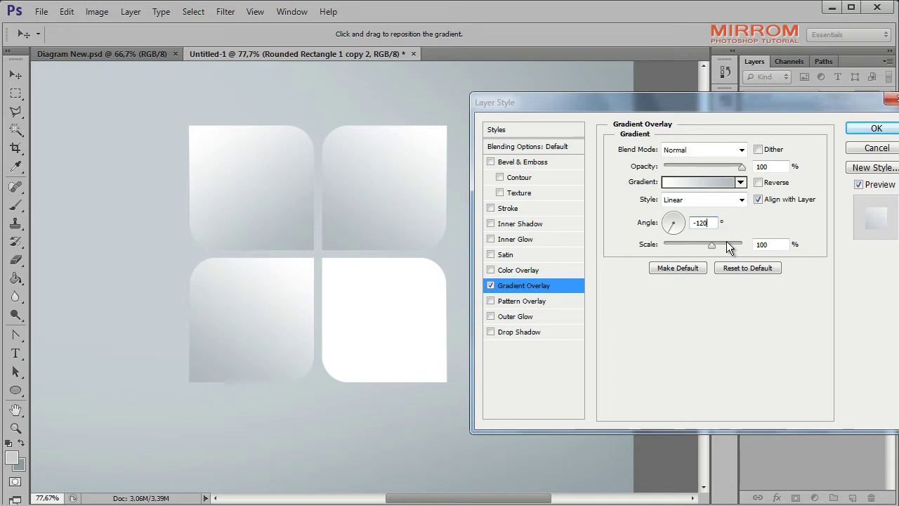
left_click(758, 182)
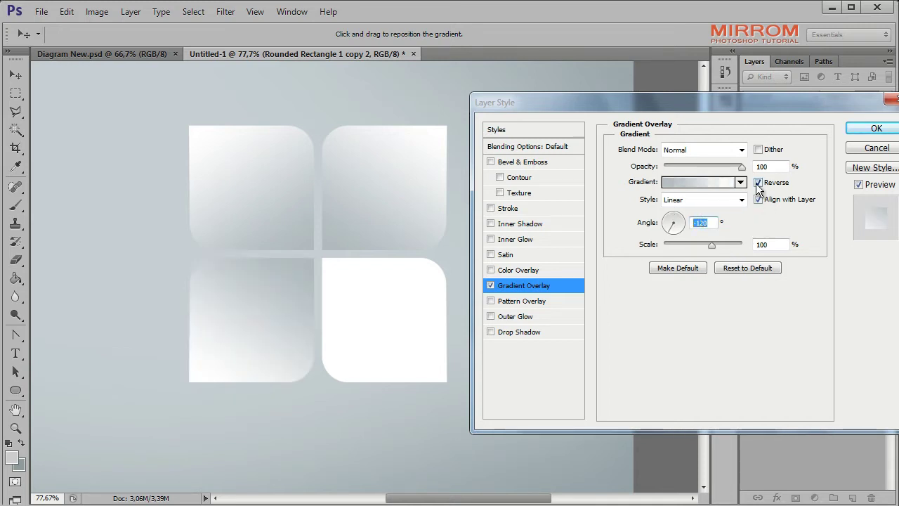
left_click(876, 128)
Paste the gradient style onto the bottom-right tile with Reverse turned on.
key("alt+bracketright")
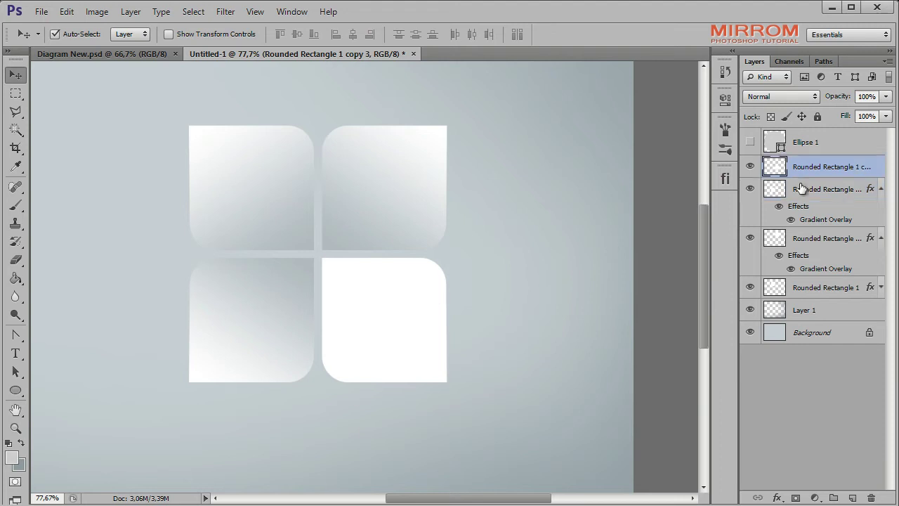
double_click(875, 166)
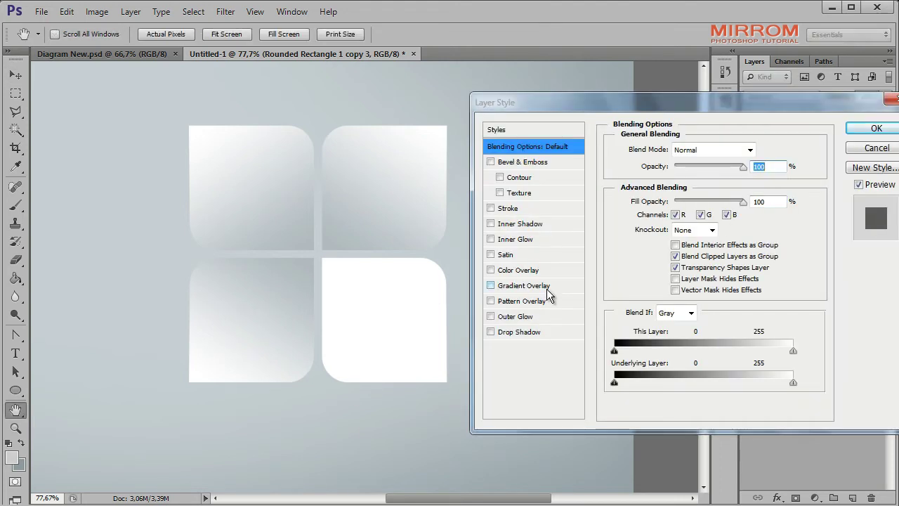
left_click(547, 285)
left_click(853, 149)
right_click(871, 167)
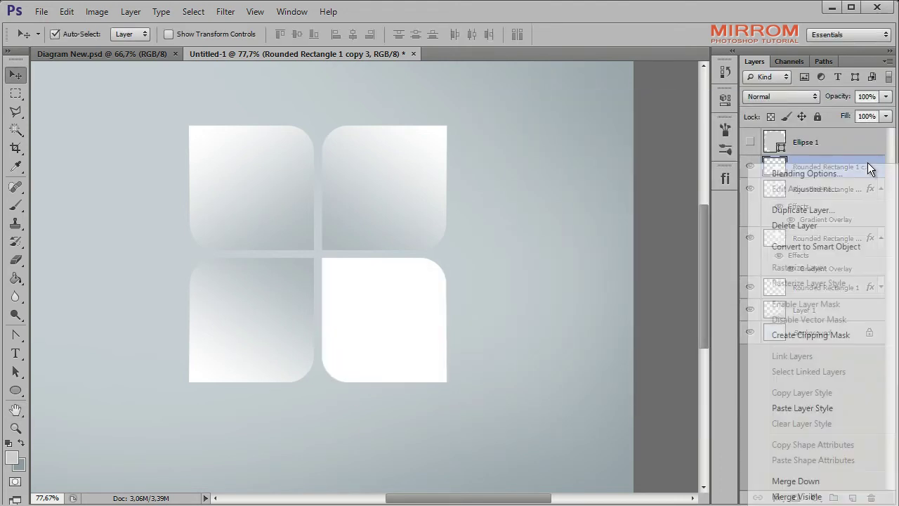
left_click(808, 408)
double_click(873, 163)
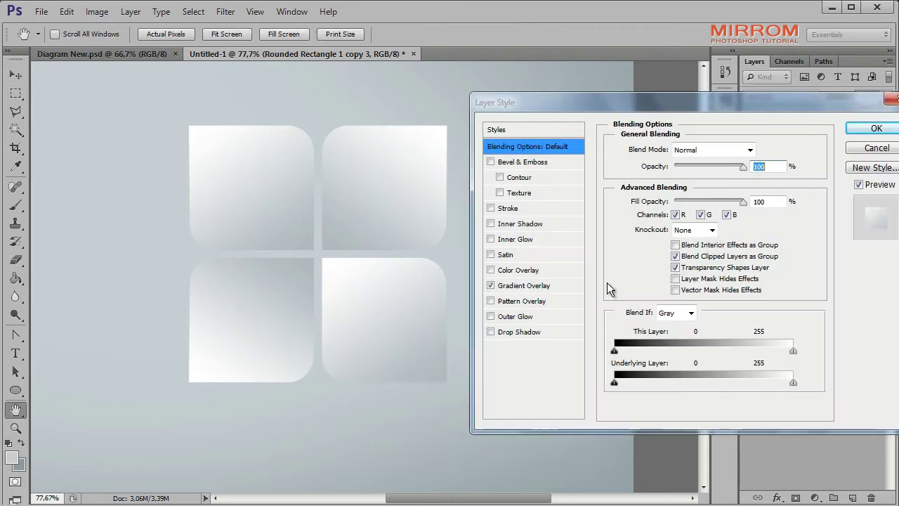
left_click(546, 285)
left_click(758, 183)
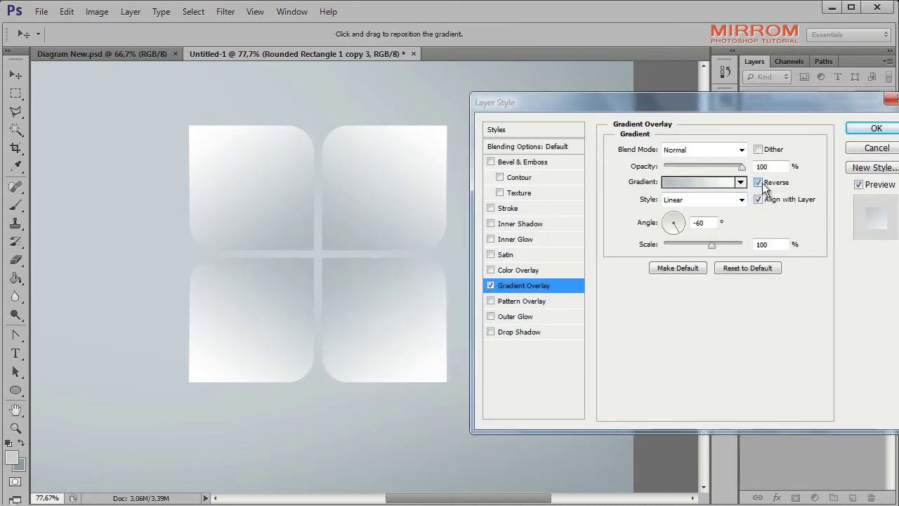
left_click(872, 129)
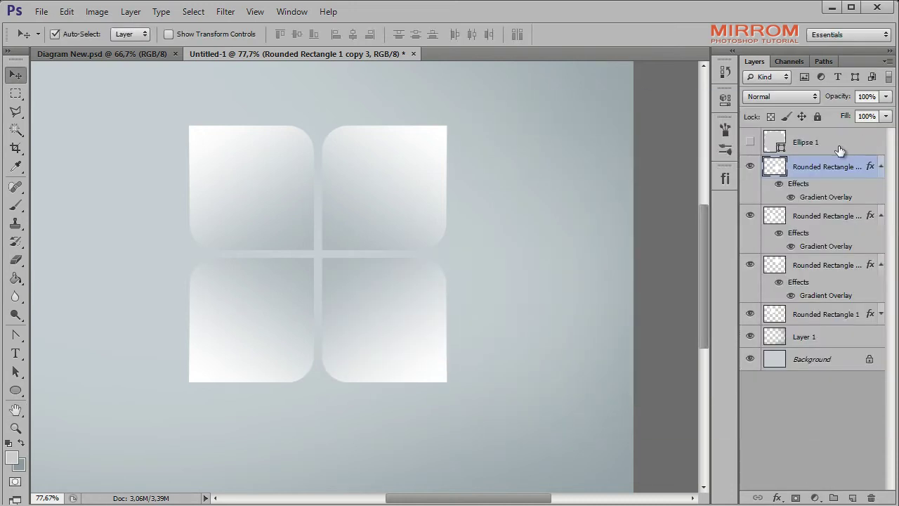
Collapse the effect lists of the three Rounded Rectangle tile layers.
left_click(880, 166)
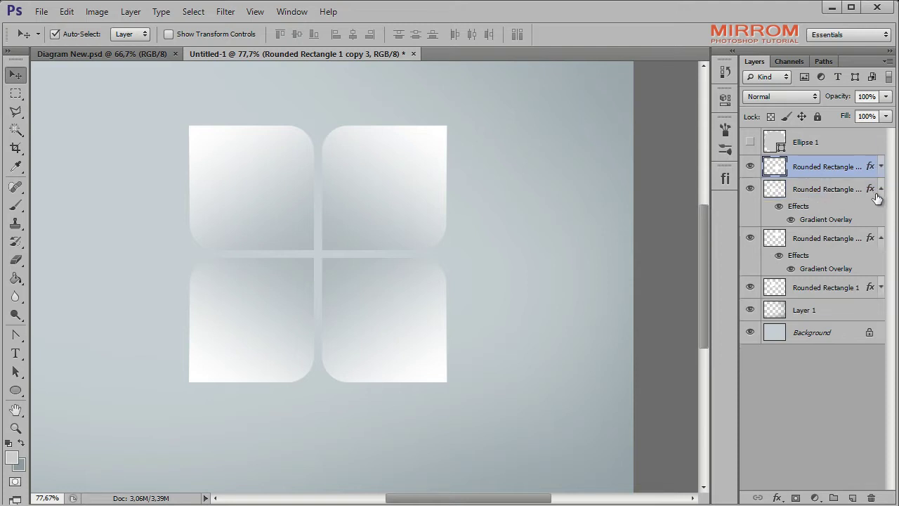
left_click(880, 189)
left_click(880, 211)
Show the Ellipse 1 circle, fill it white (ffffff), and rasterize the layer.
left_click(828, 147)
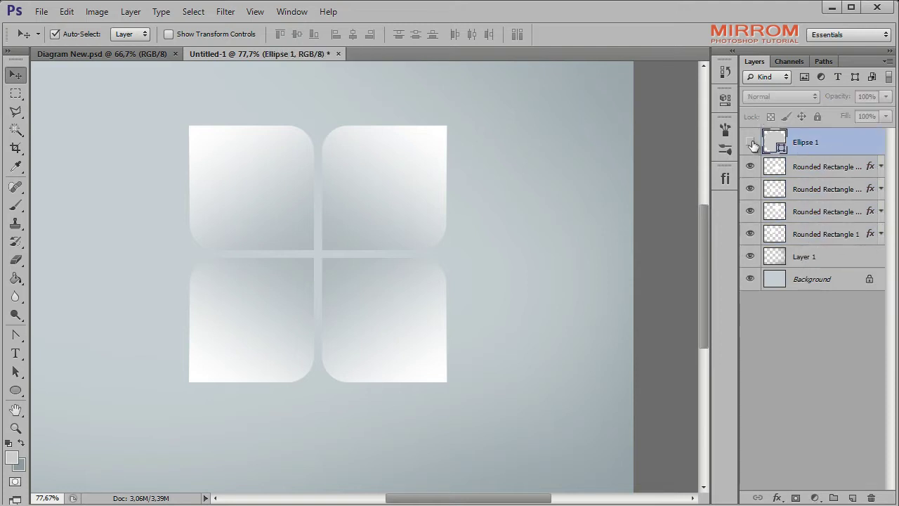
left_click(750, 141)
double_click(774, 142)
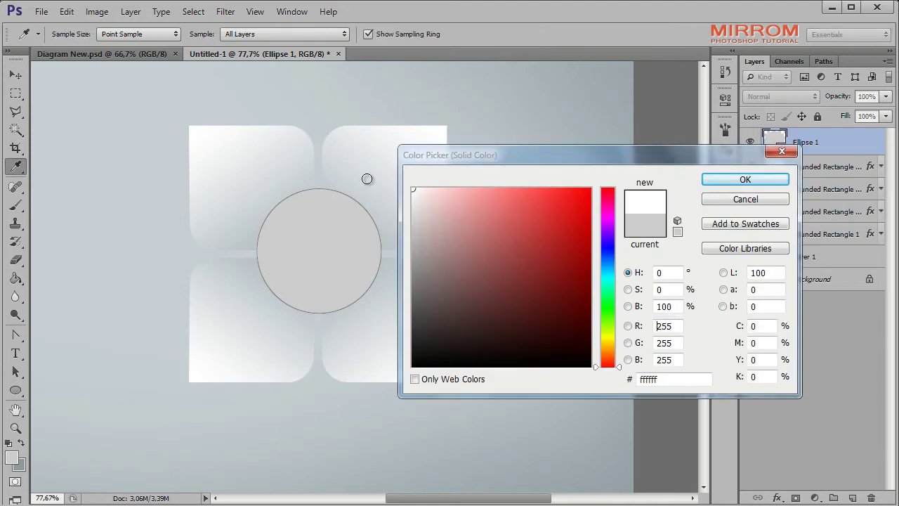
left_click(743, 176)
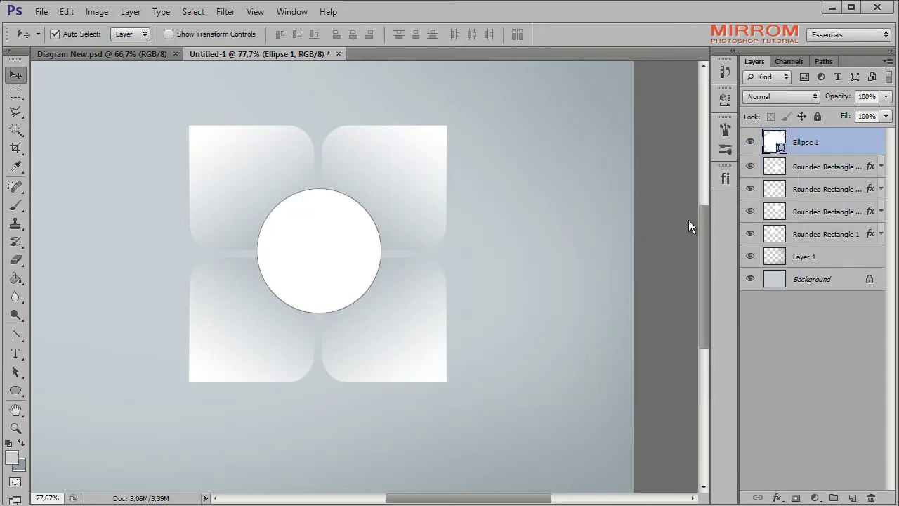
right_click(843, 143)
left_click(798, 245)
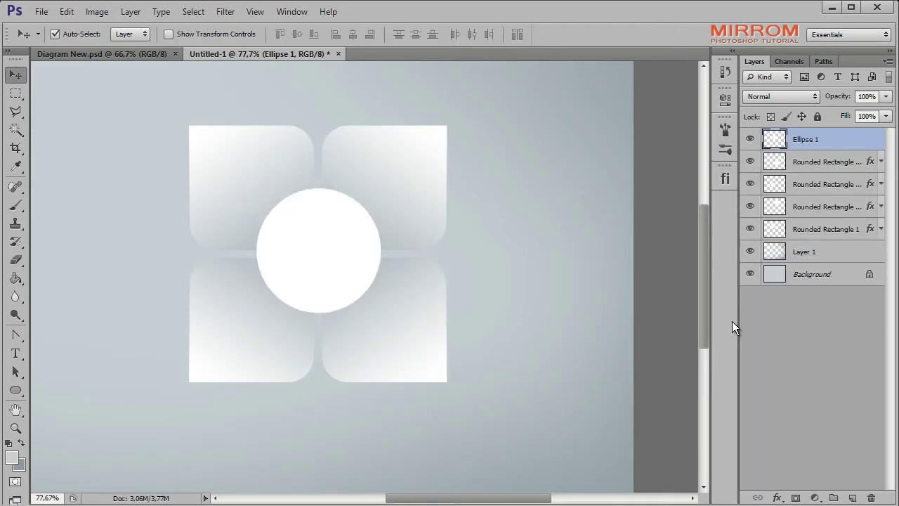
left_click(225, 148)
Copy the circle's top-left quarter, using the tile's outline, onto a new Layer 2.
left_click(775, 238, "ctrl")
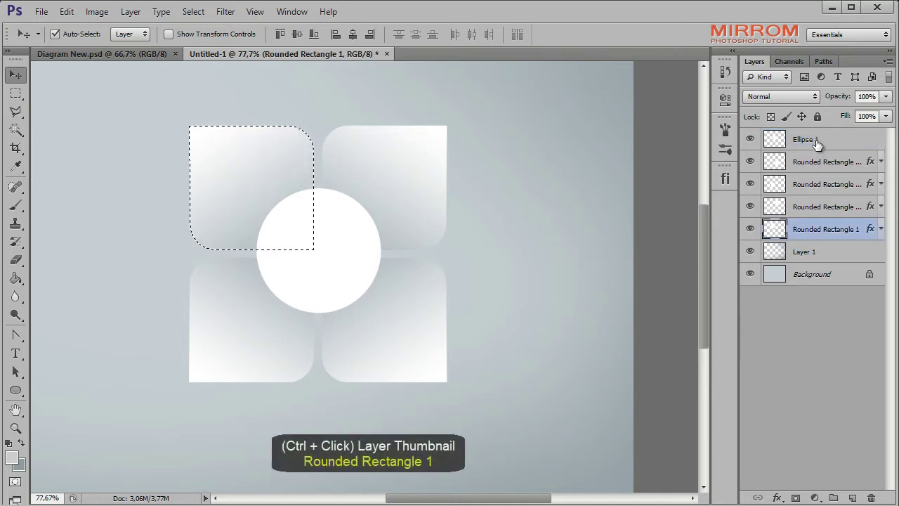
left_click(816, 141)
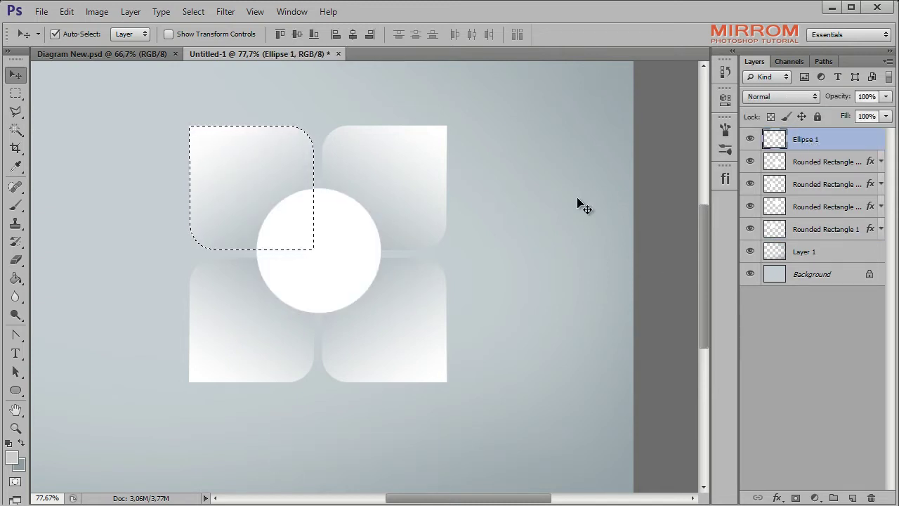
left_click(15, 111)
right_click(235, 166)
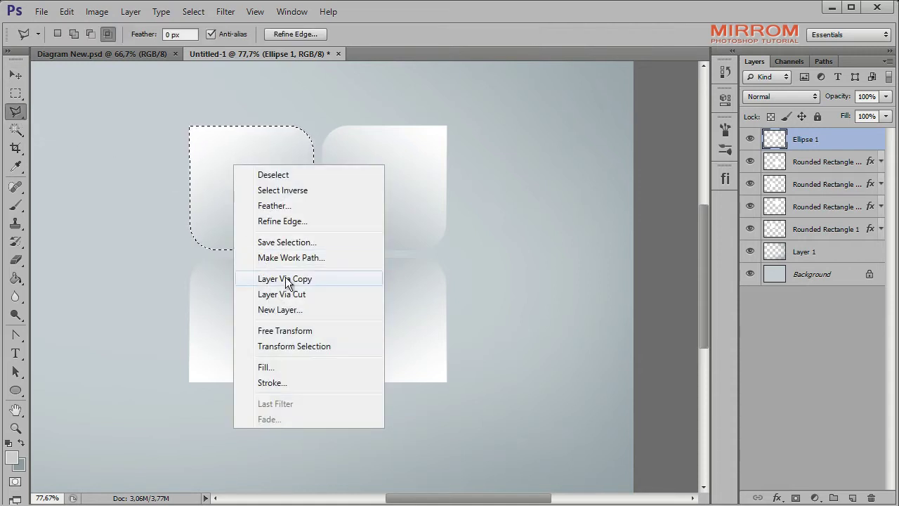
left_click(288, 294)
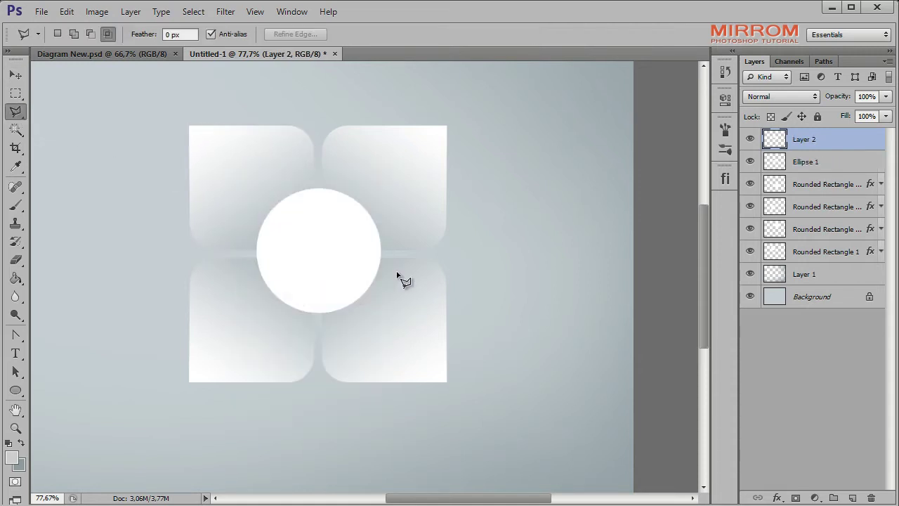
left_click(750, 140)
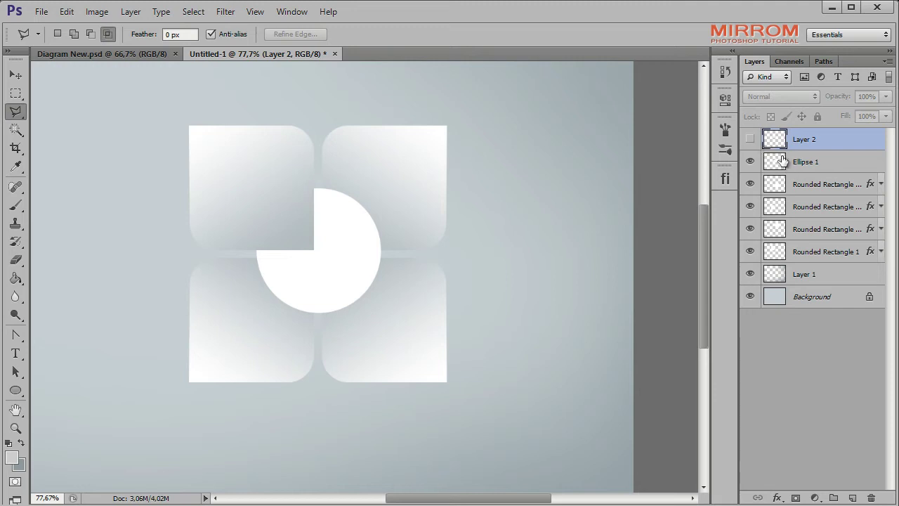
left_click(750, 139)
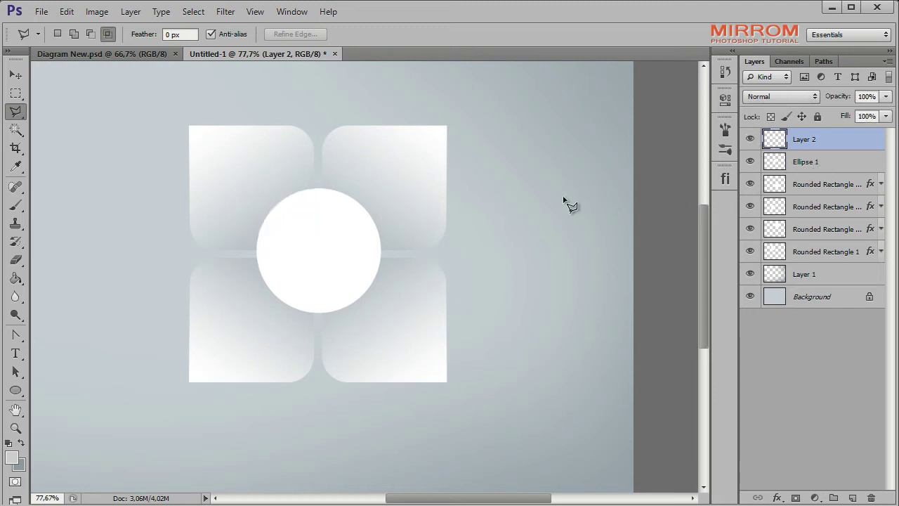
Cut the top-right and bottom-left circle quarters into Layers 3 and 4.
left_click(774, 234, "ctrl")
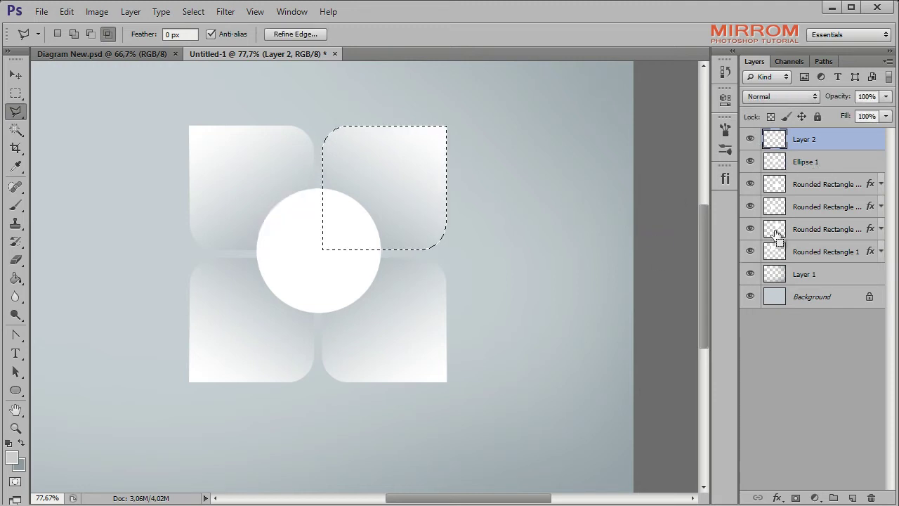
left_click(808, 165)
right_click(391, 191)
left_click(438, 320)
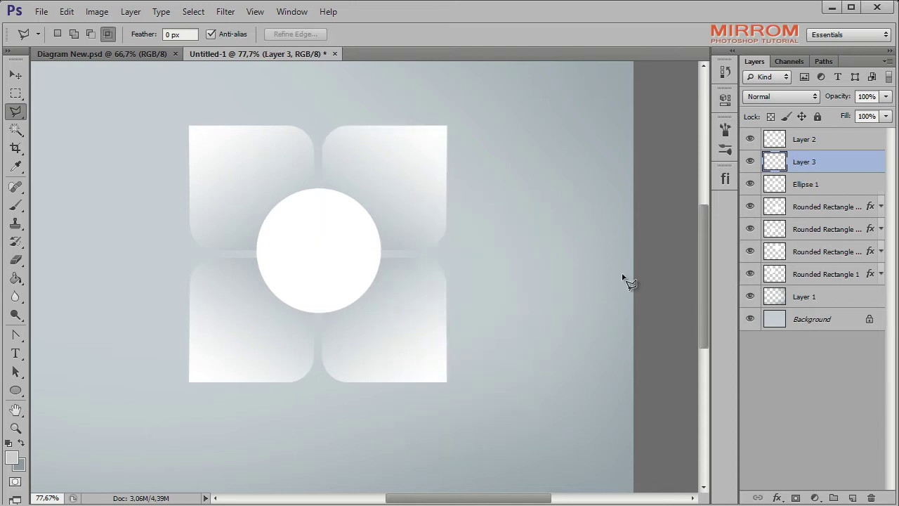
left_click(774, 232, "ctrl")
left_click(774, 183)
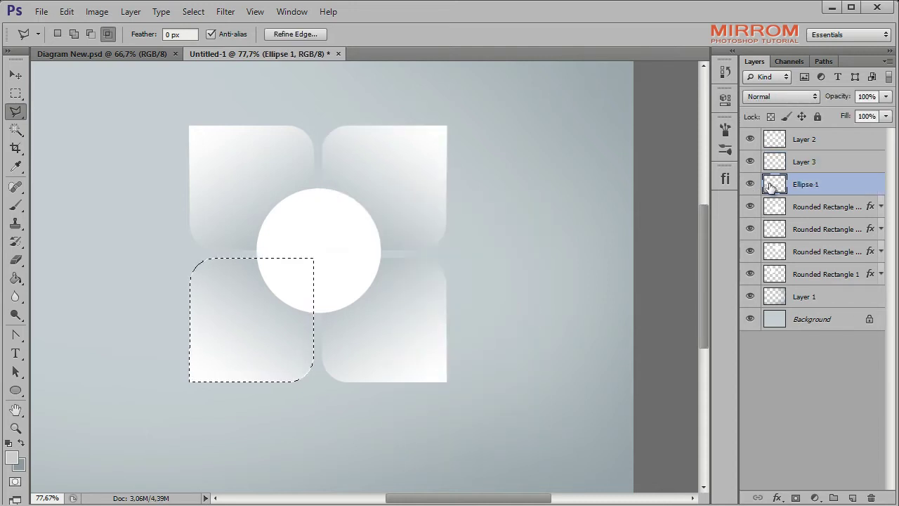
right_click(269, 302)
left_click(344, 430)
left_click(750, 184)
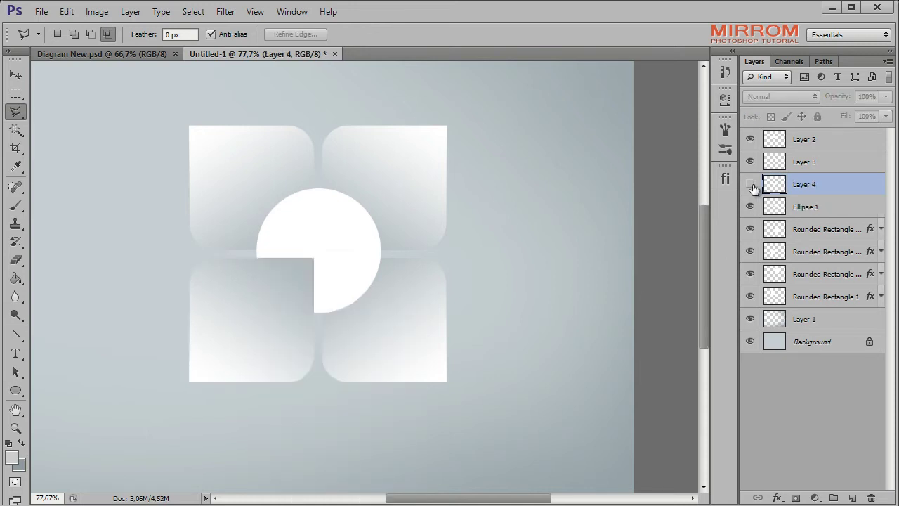
Cut the bottom-right quarter into Layer 5 and delete the leftover Ellipse 1 layer.
left_click(774, 251, "ctrl")
left_click(820, 207)
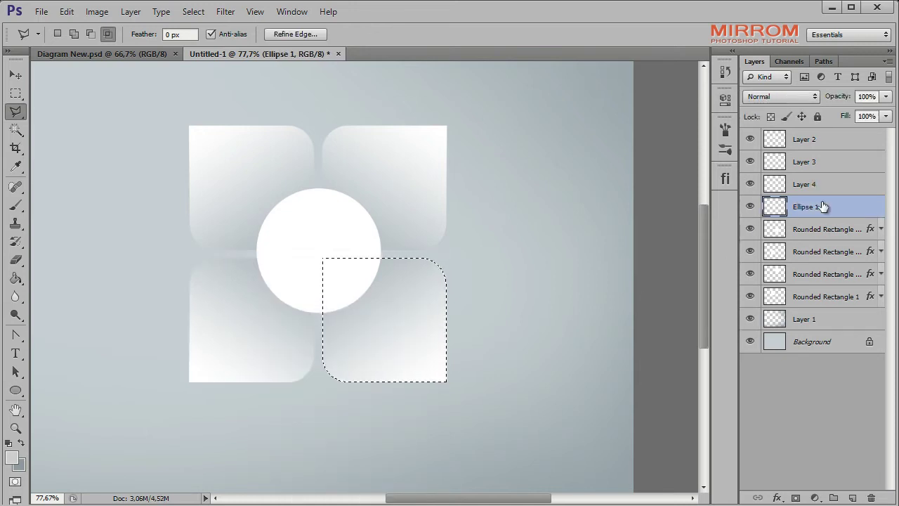
right_click(368, 306)
left_click(416, 434)
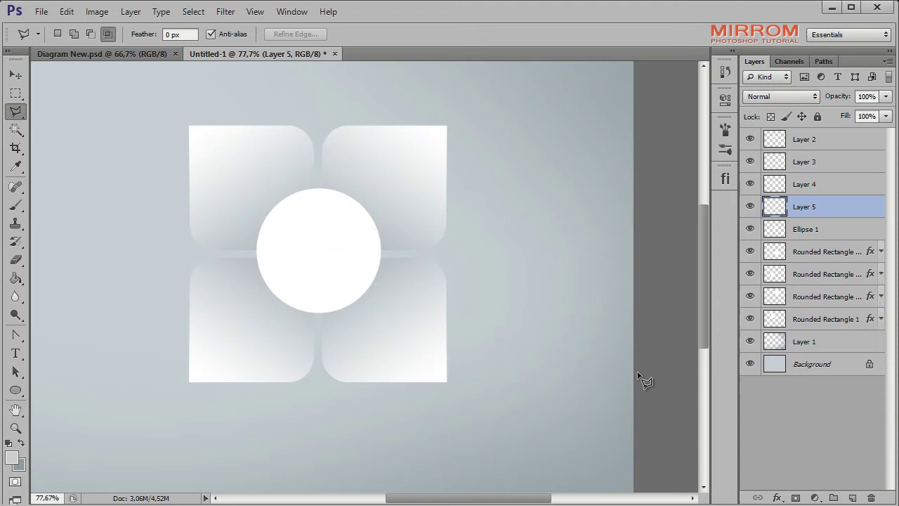
left_click(750, 208)
left_click(750, 208)
left_click(805, 232)
left_click(750, 231)
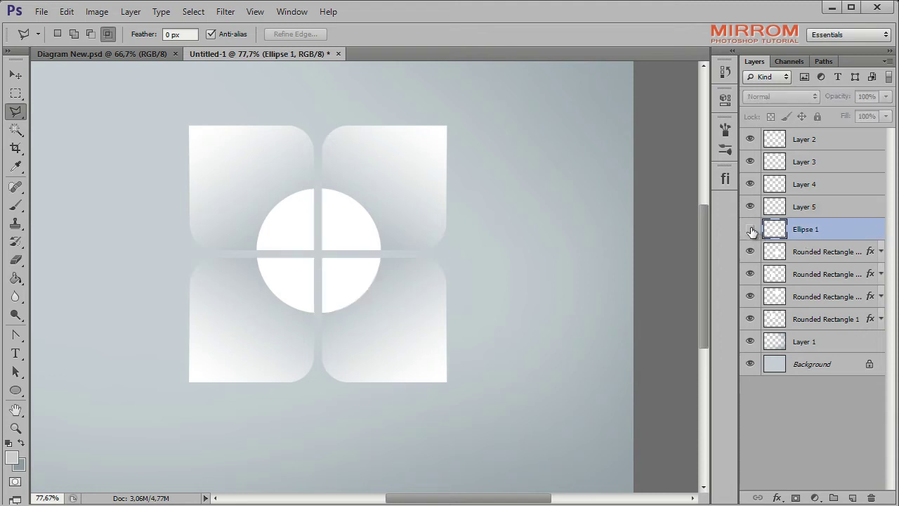
left_click(750, 230)
left_click_drag(796, 231, 871, 497)
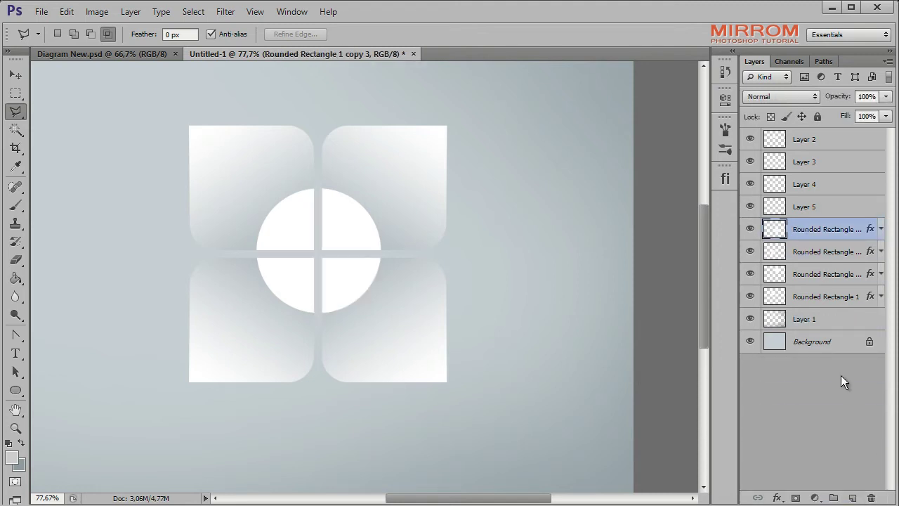
Add a Gradient Overlay to the top-left quarter on Layer 2.
key("v")
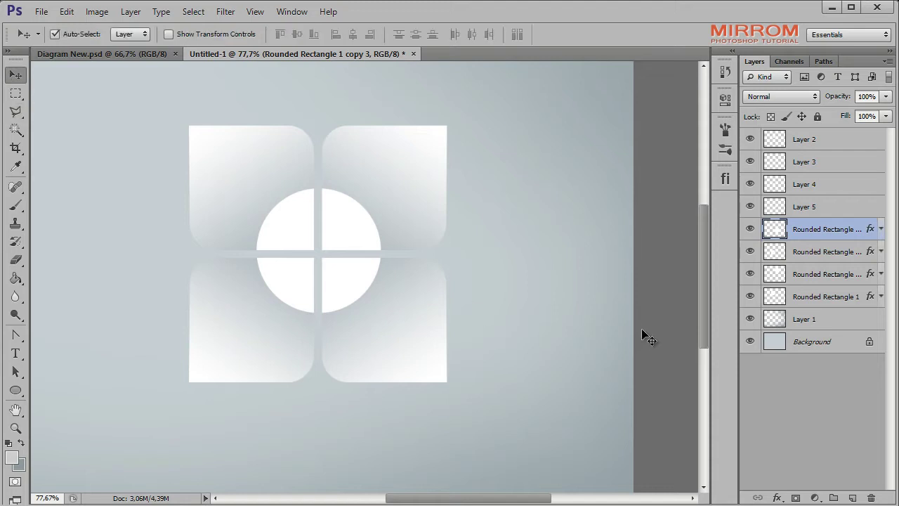
left_click(812, 208)
left_click(750, 208)
left_click(750, 208)
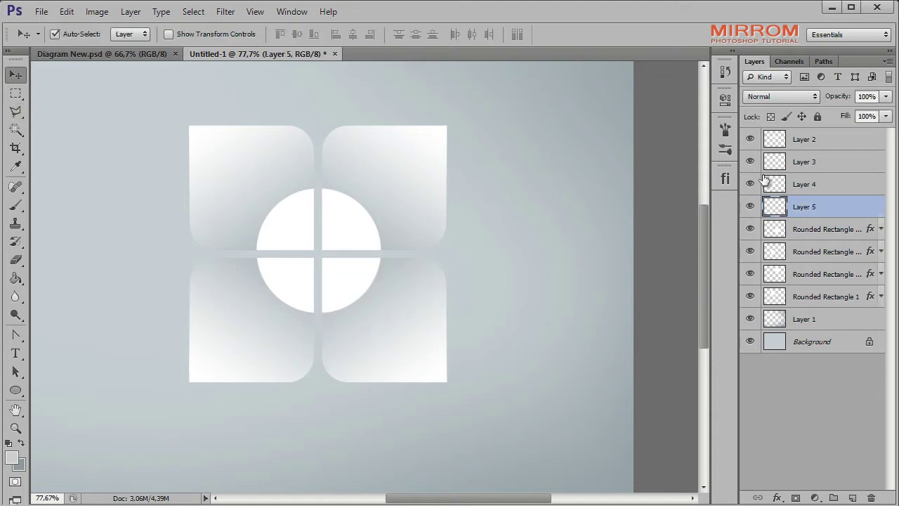
left_click(869, 149)
double_click(878, 137)
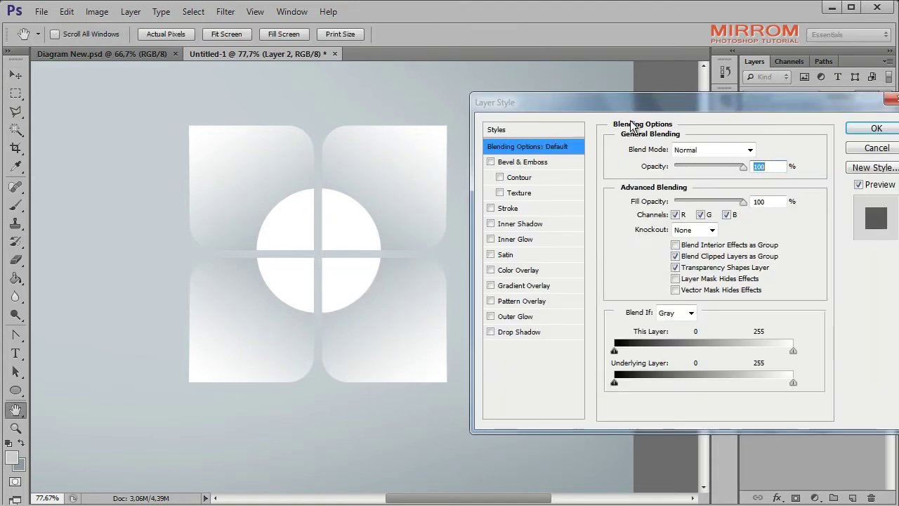
left_click_drag(618, 103, 570, 109)
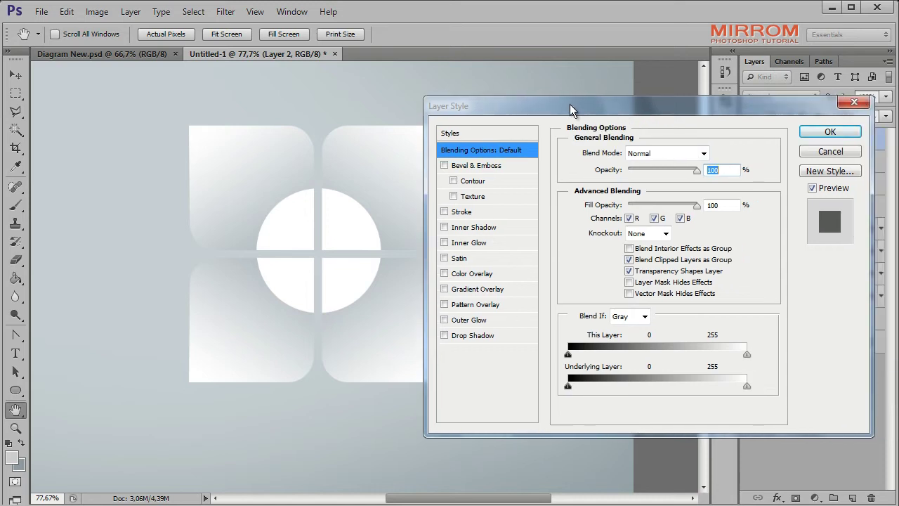
left_click(496, 288)
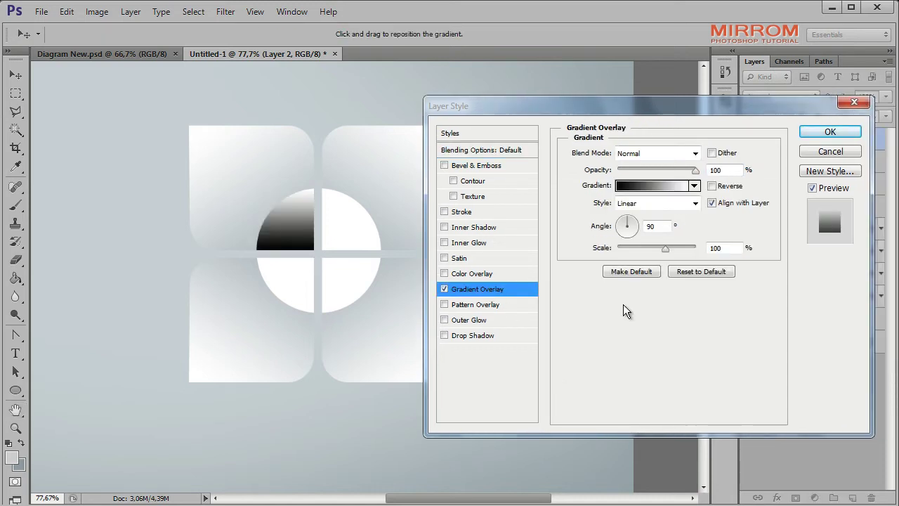
Make the overlay a yellow ffce07 to orange f78b1b gradient.
left_click(627, 187)
left_click(570, 344)
left_click(629, 401)
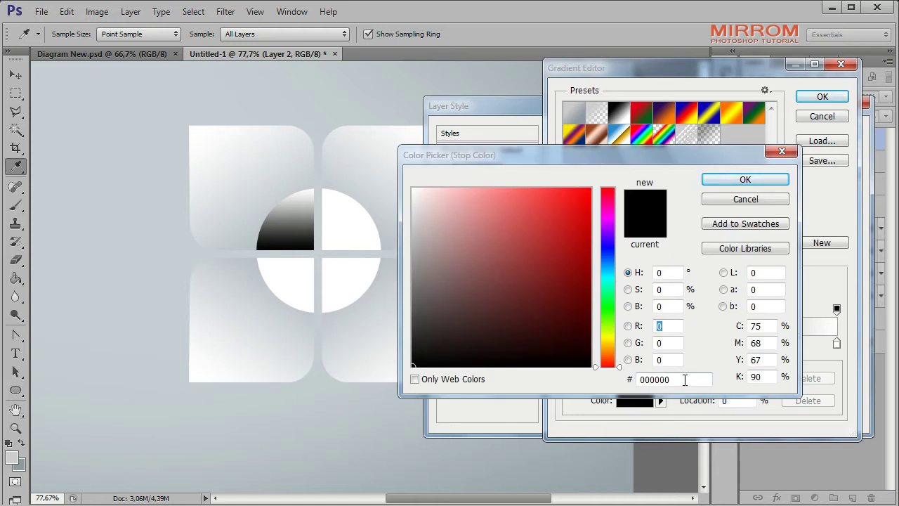
double_click(684, 380)
type("0ff")
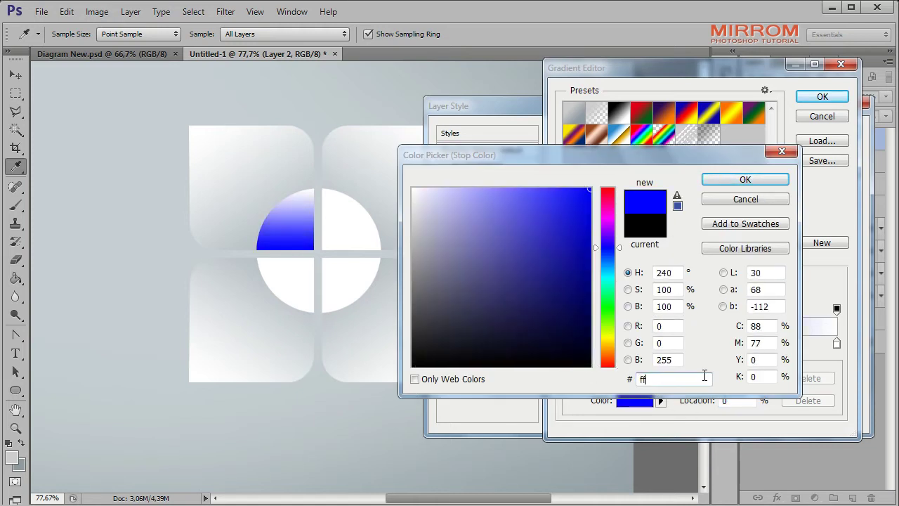
type("ce07")
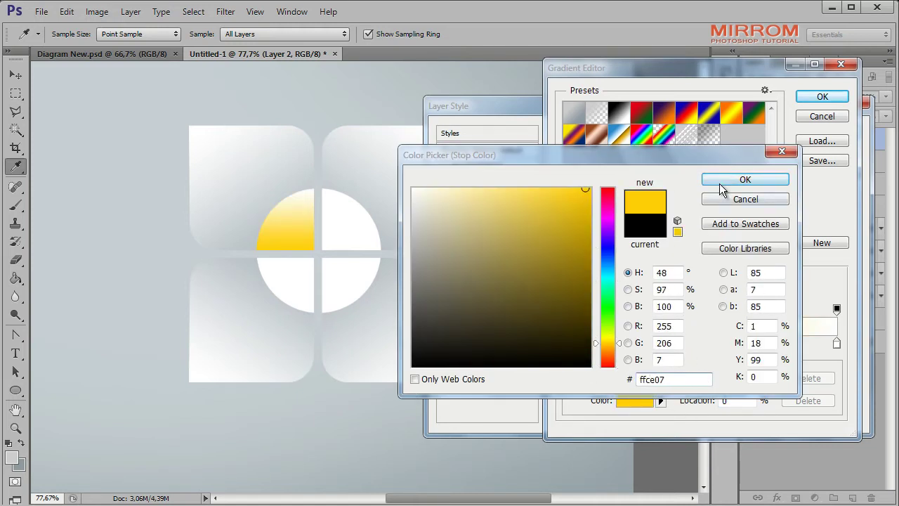
left_click(722, 184)
double_click(837, 343)
double_click(675, 379)
type("f")
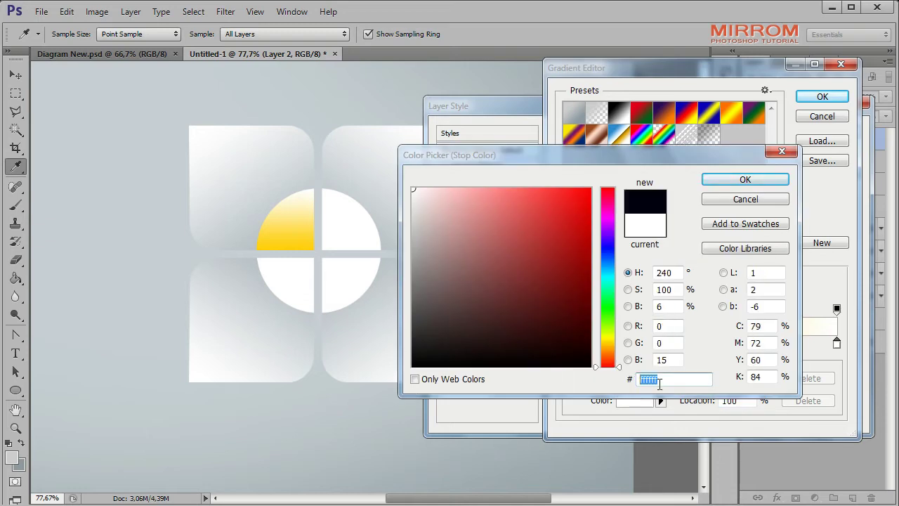
type("78b1b")
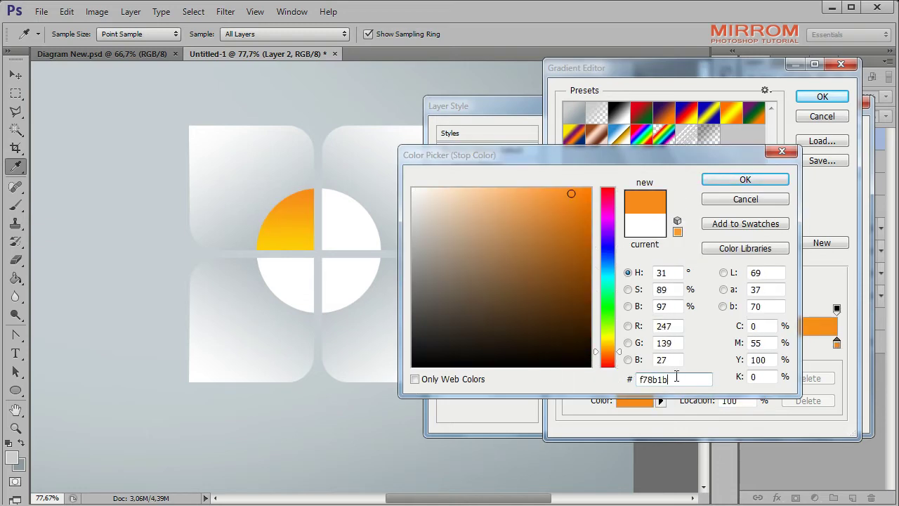
left_click(731, 180)
left_click(816, 100)
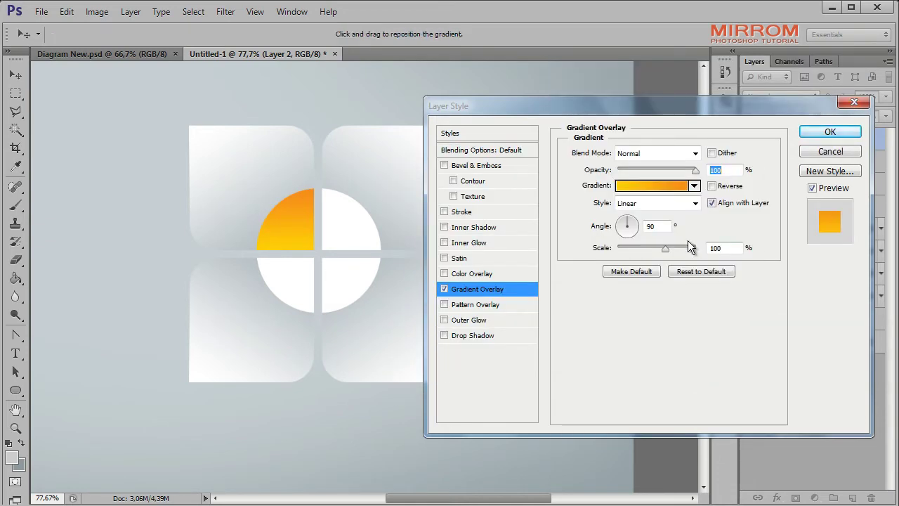
Set the gradient angle to -60° and add a 48% opacity, 2 px distance, 3 px size Inner Shadow.
double_click(657, 227)
type("48")
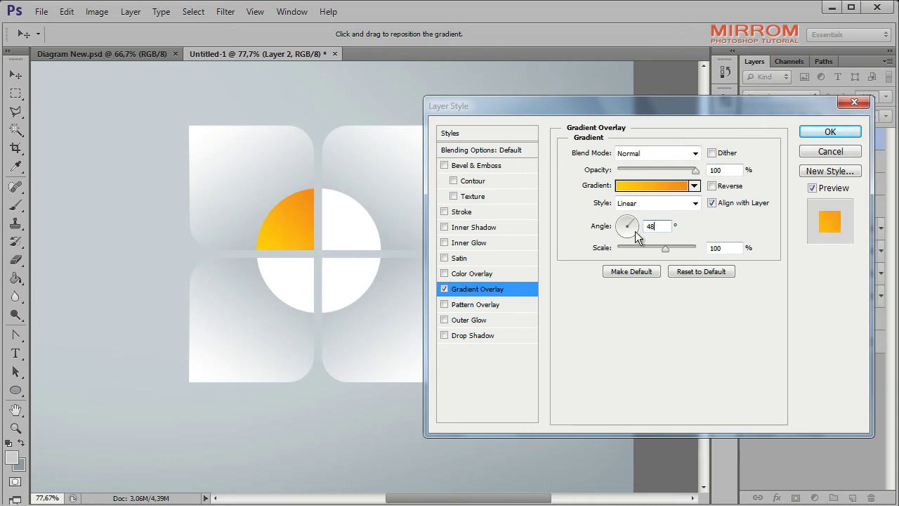
type("-60")
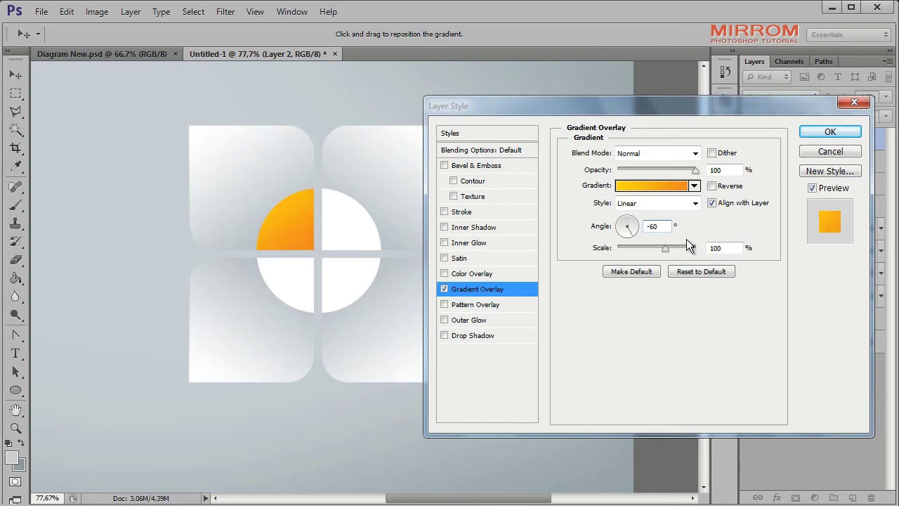
left_click(485, 227)
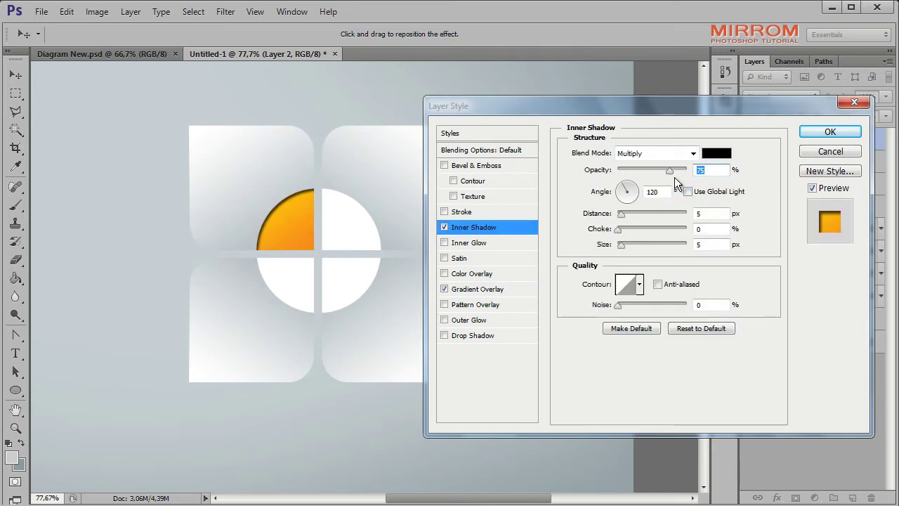
type("48")
left_click(703, 213)
key("Down")
key("Down")
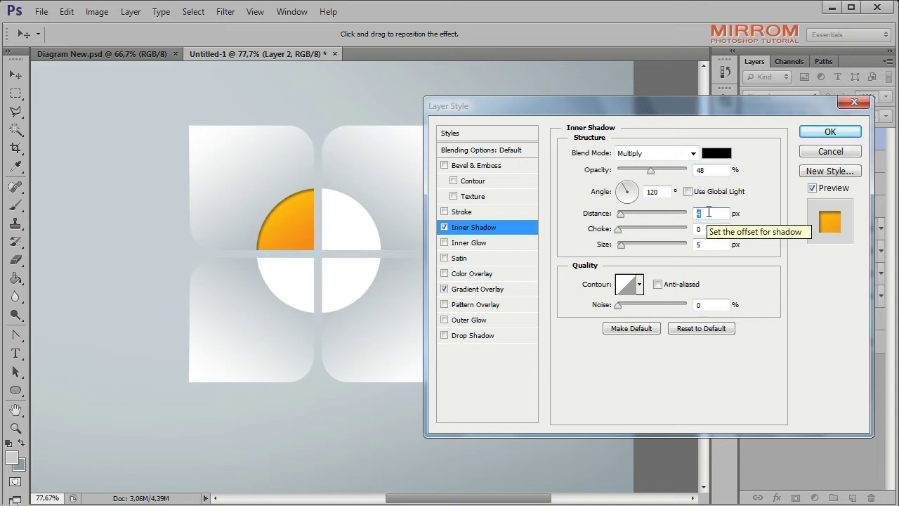
key("Down")
left_click(704, 246)
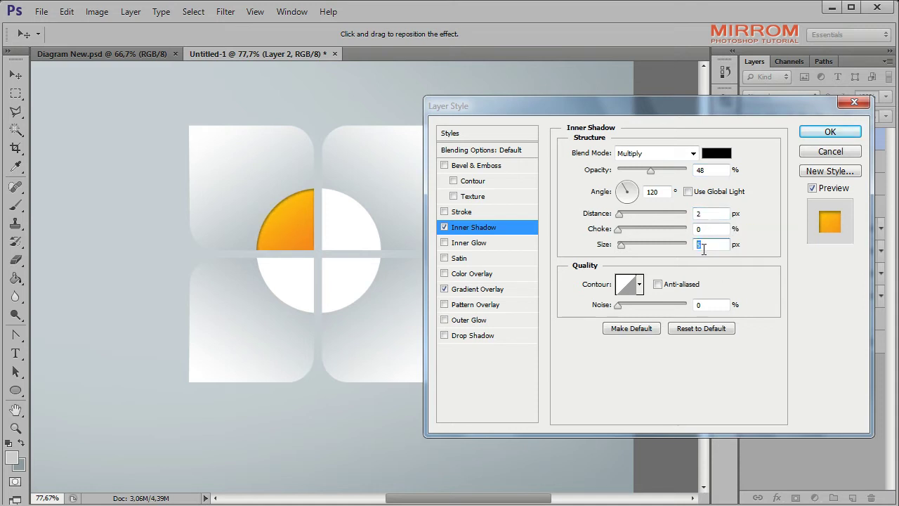
key("Down")
key("Down")
key("Down")
key("Down")
key("Down")
left_click(827, 132)
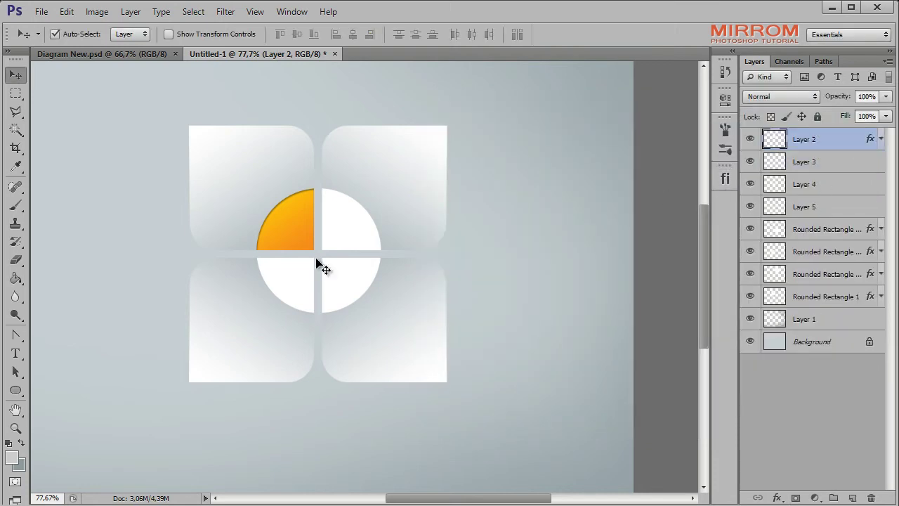
right_click(832, 137)
Copy Layer 2's layer style onto Layer 3, the top-right quarter.
left_click(793, 366)
left_click(869, 168)
right_click(869, 168)
left_click(804, 406)
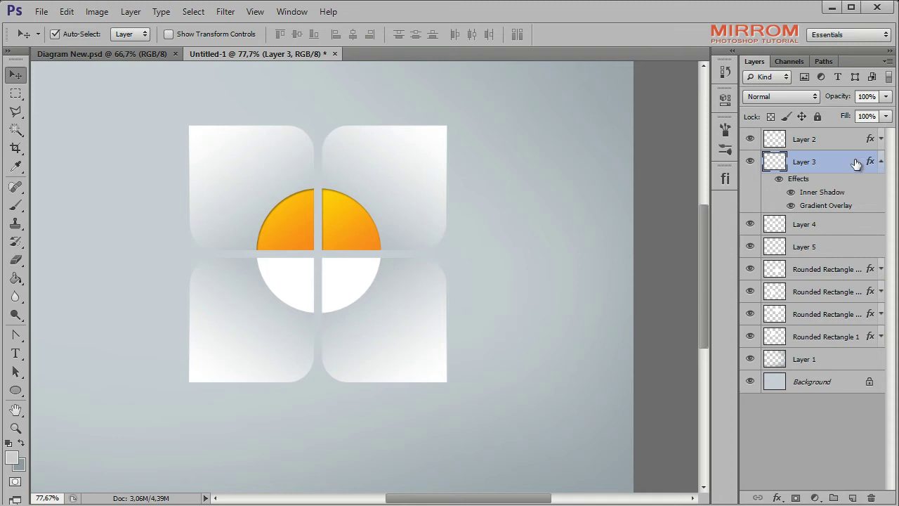
double_click(872, 160)
left_click(495, 288)
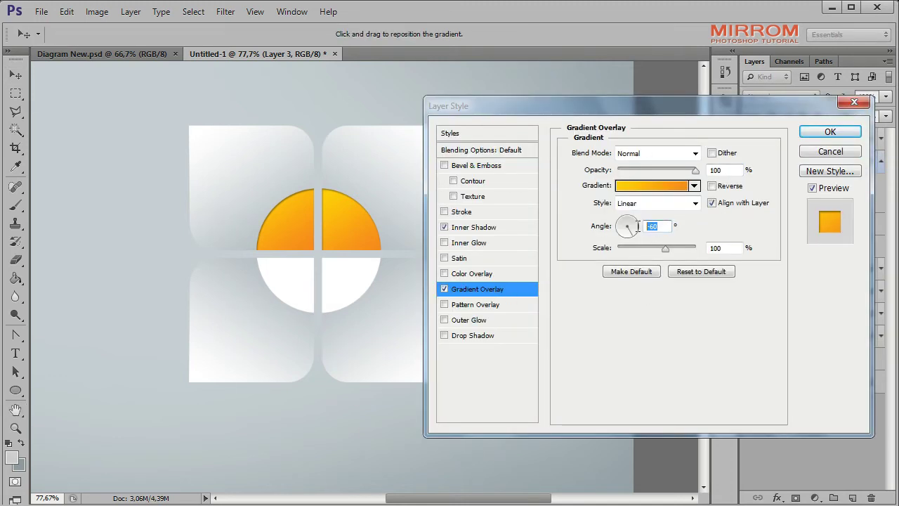
type("60")
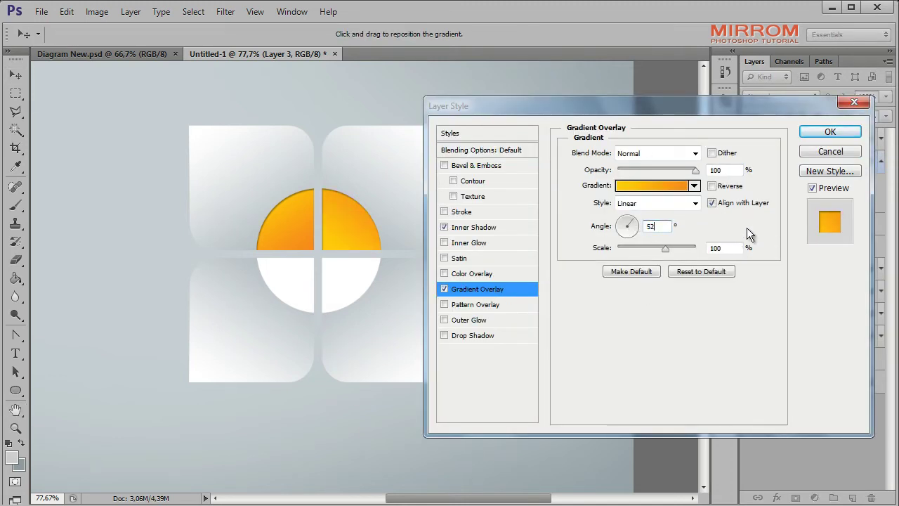
Change Layer 3's gradient to pink ef559e through purple a43984 with Reverse on.
left_click(652, 185)
left_click(567, 343)
left_click(625, 401)
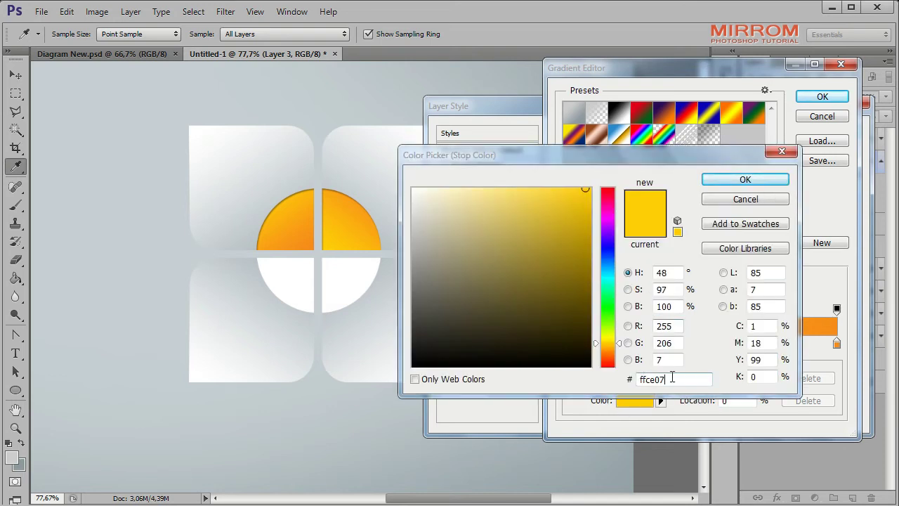
type("ef")
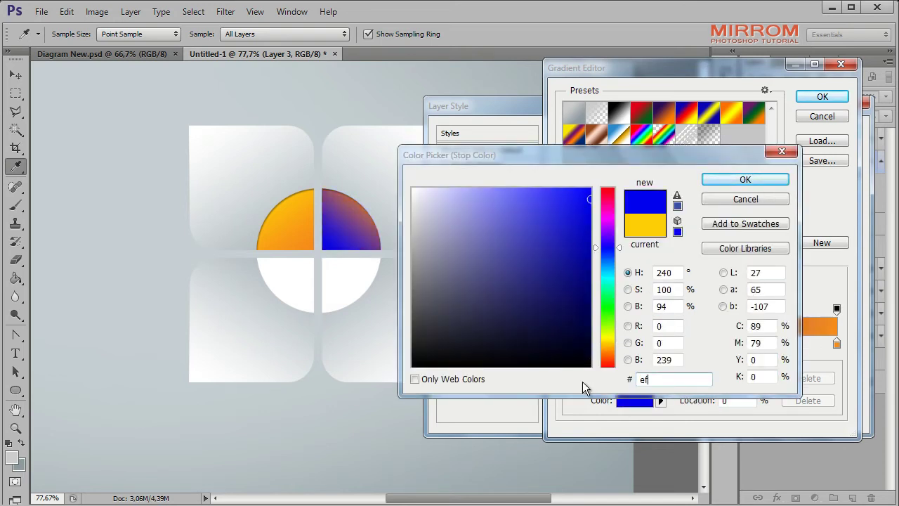
type("559e")
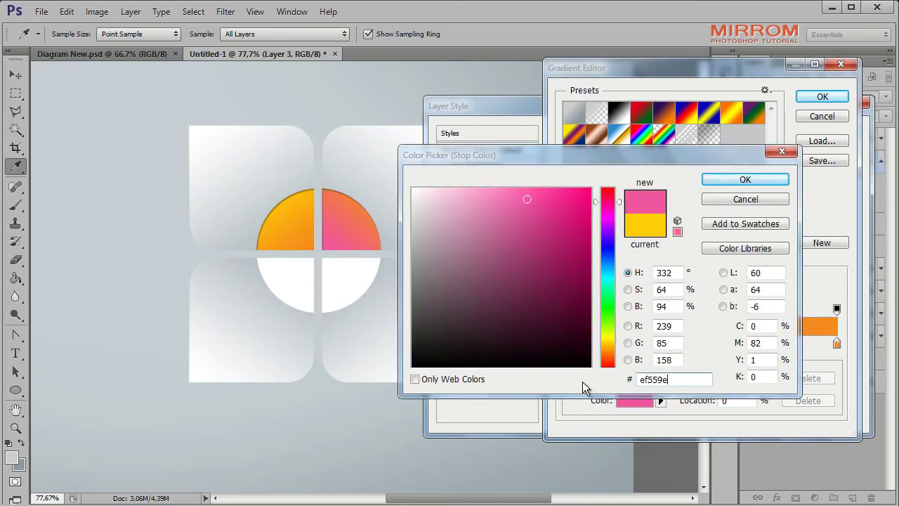
key("Return")
left_click(836, 343)
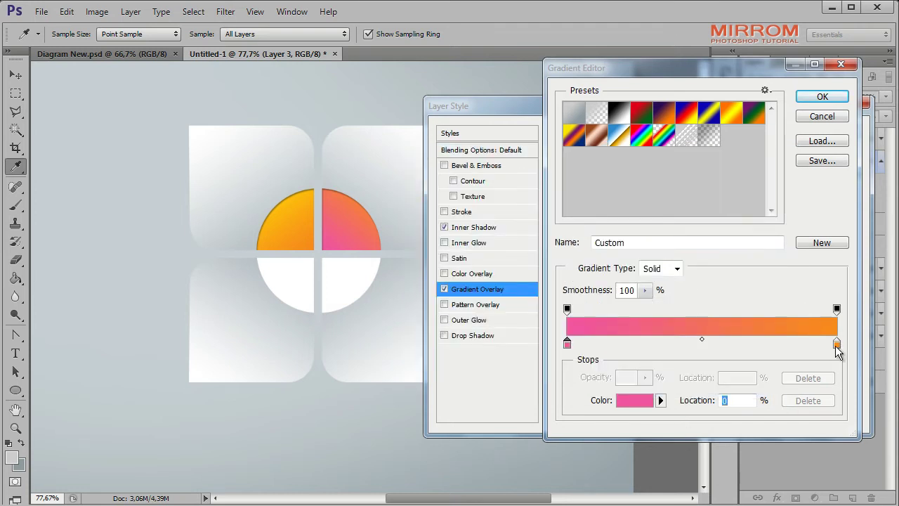
left_click(635, 401)
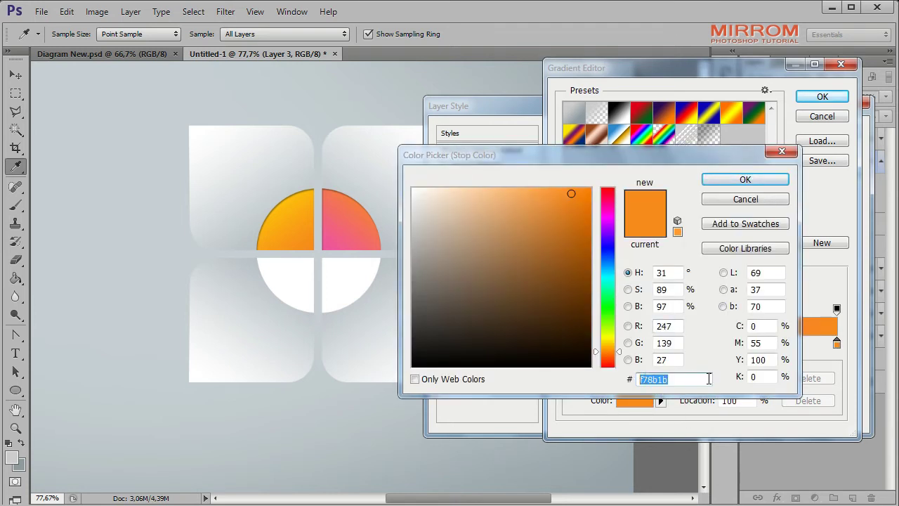
type("a43")
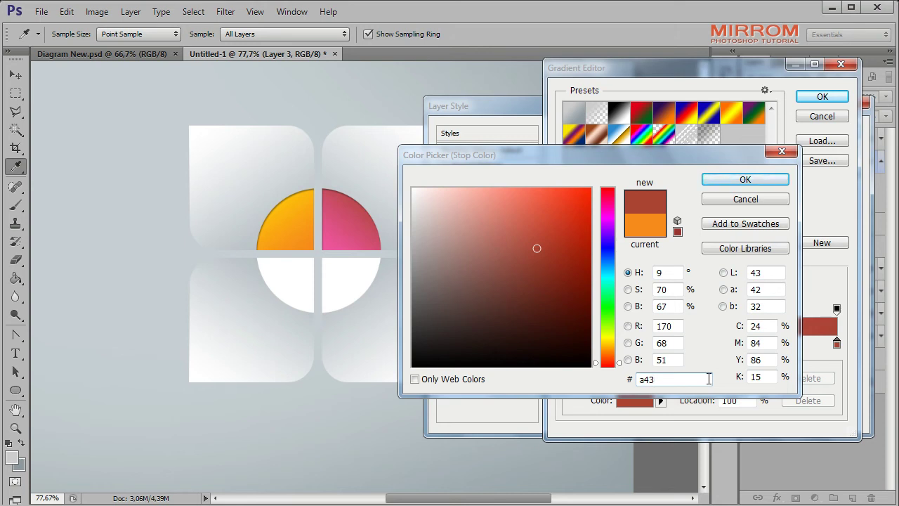
type("984")
left_click(745, 180)
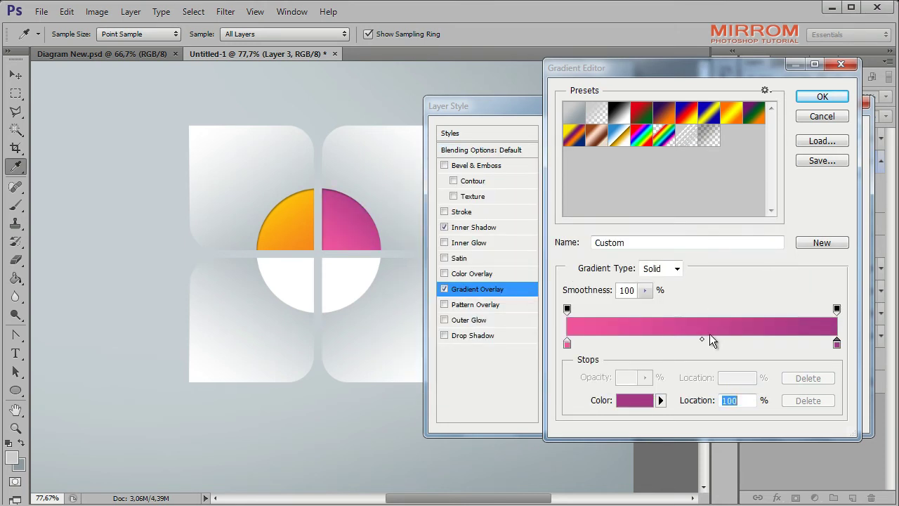
left_click(812, 98)
left_click(711, 185)
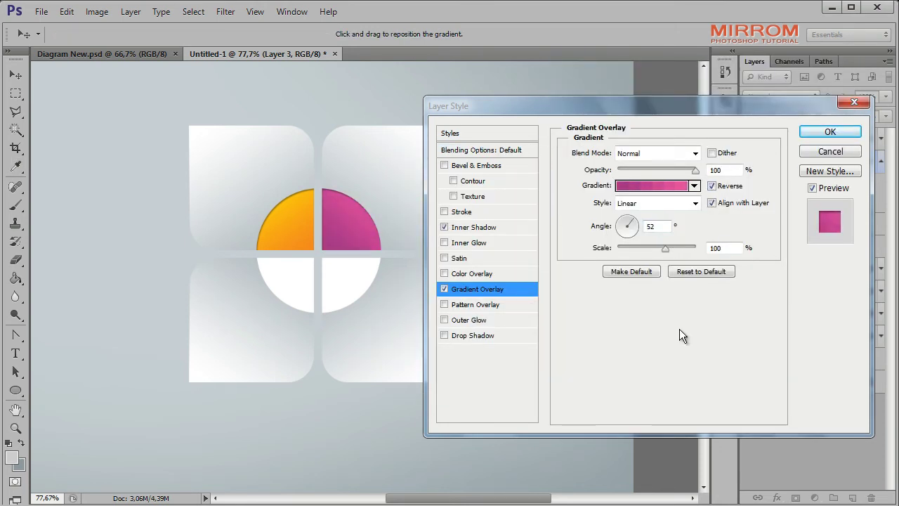
left_click(830, 131)
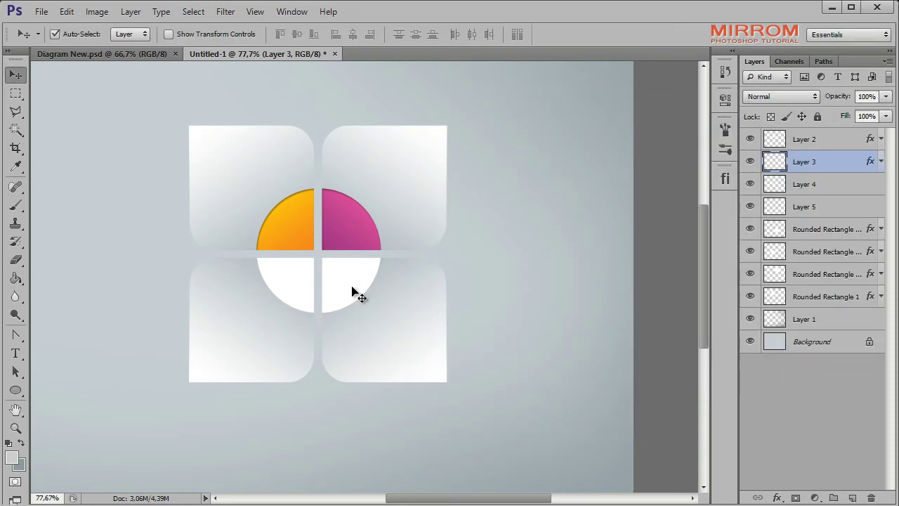
Paste the copied layer style onto Layer 4, the bottom-left circle quarter.
left_click(804, 184)
right_click(804, 184)
left_click(806, 426)
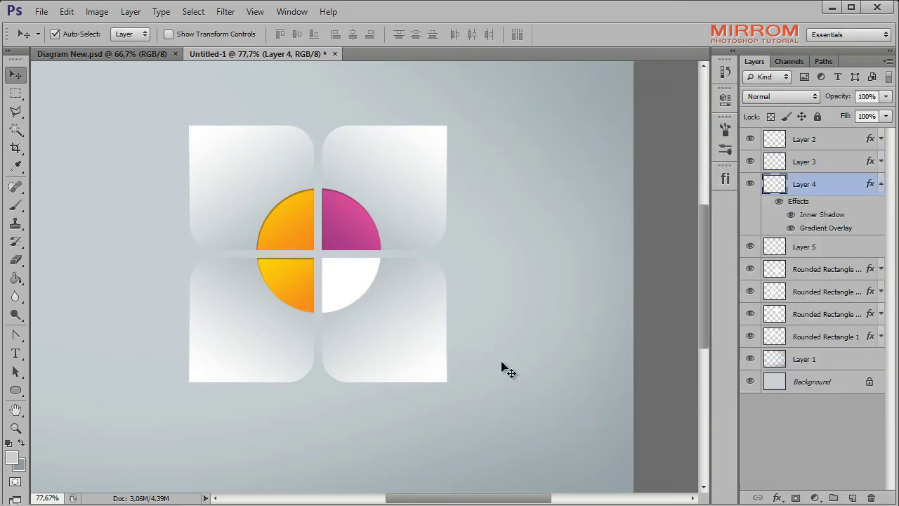
double_click(854, 184)
left_click(477, 288)
Change Layer 4's gradient overlay to a blue gradient from 1768b5 to 549ad5.
left_click(639, 184)
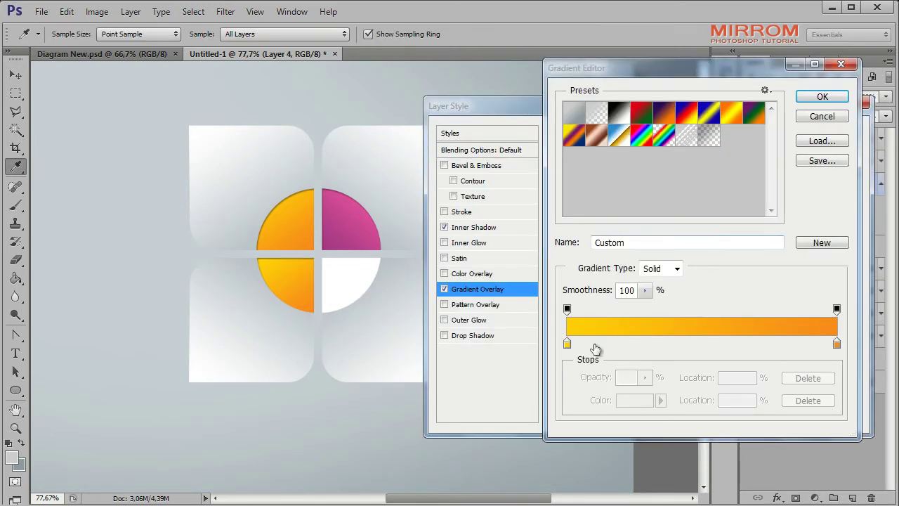
left_click(567, 343)
left_click(632, 400)
left_click_drag(686, 379, 632, 385)
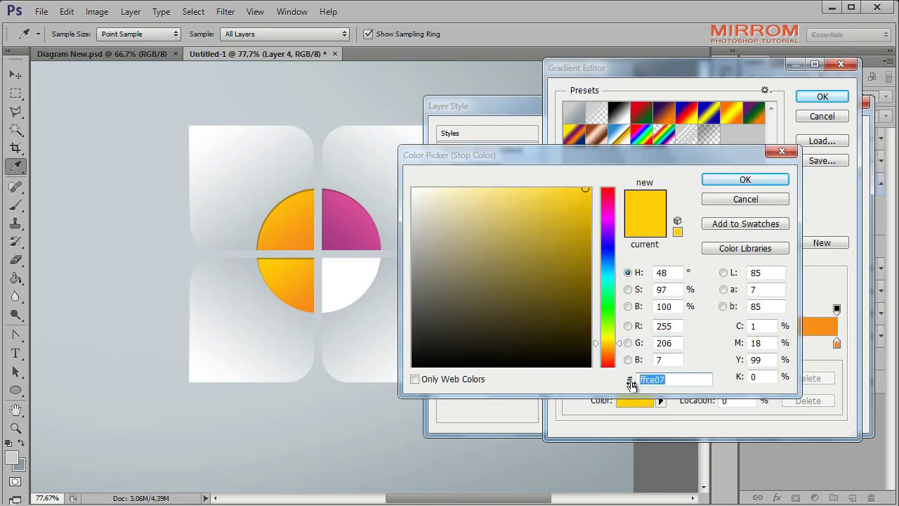
type("1768b5")
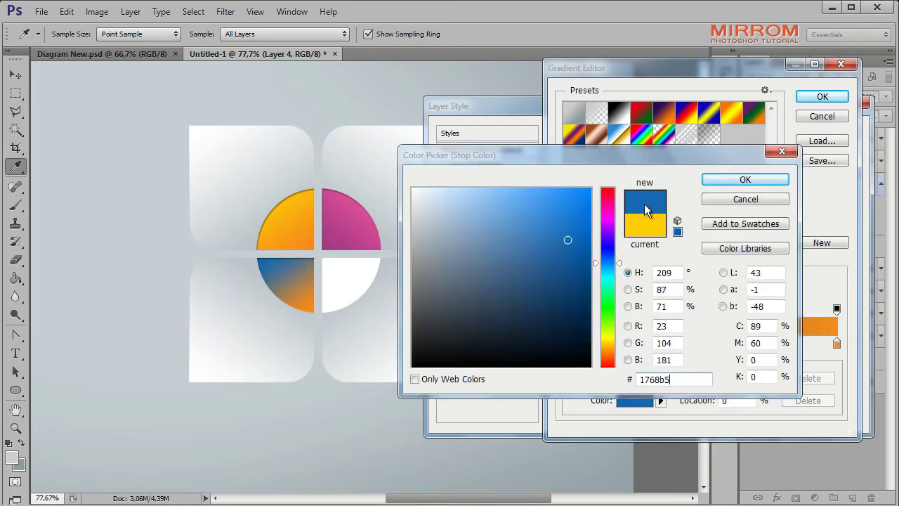
left_click(745, 179)
left_click(837, 343)
left_click(635, 401)
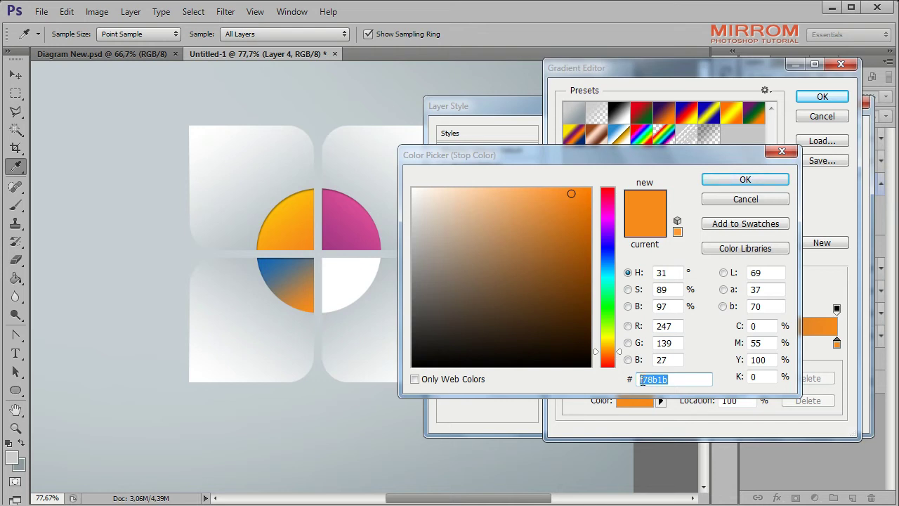
type("549ad5")
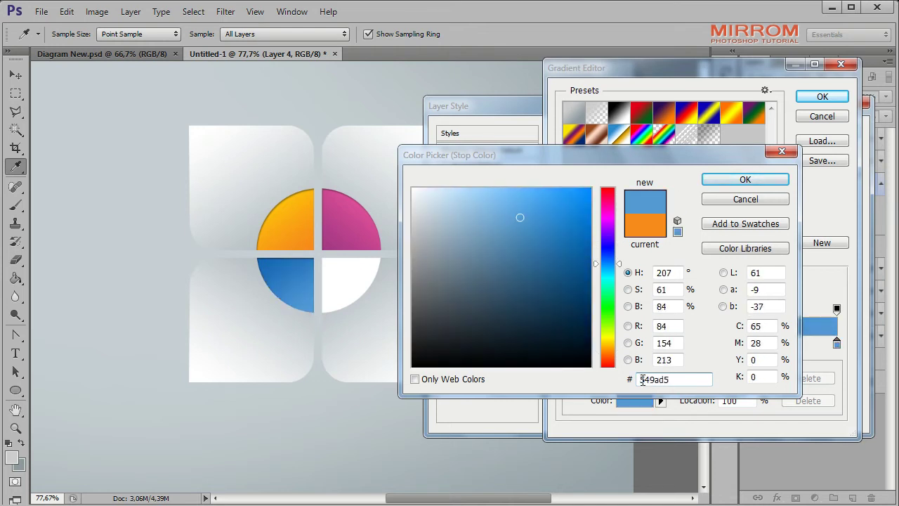
key("Return")
left_click(818, 99)
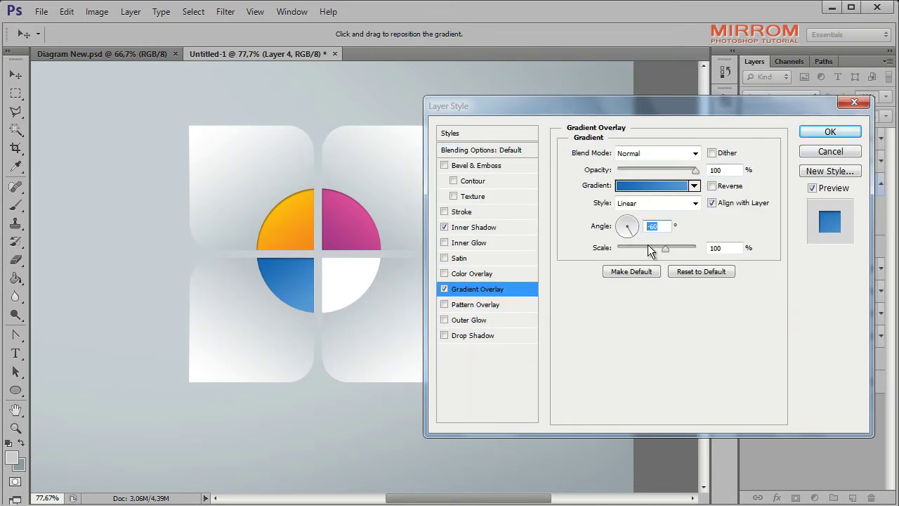
Set Layer 4's gradient overlay and inner shadow angles to -120° and apply.
type("-120")
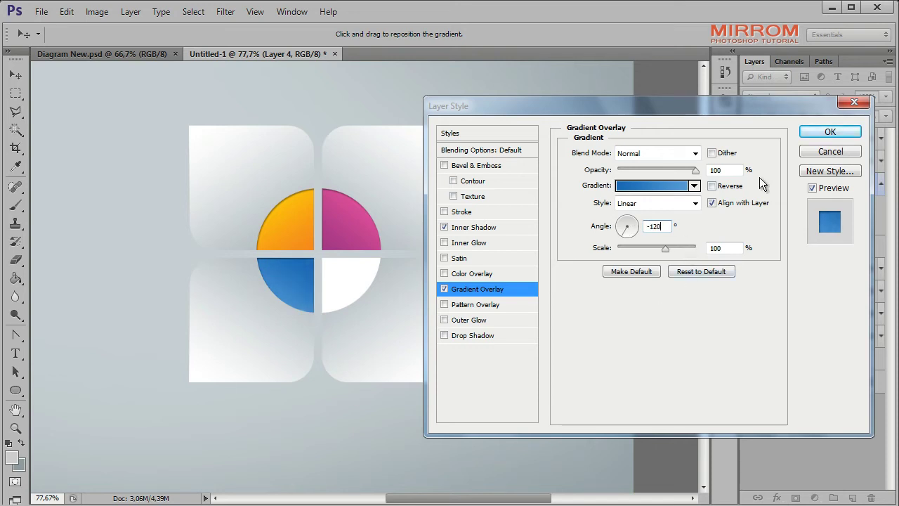
left_click(484, 227)
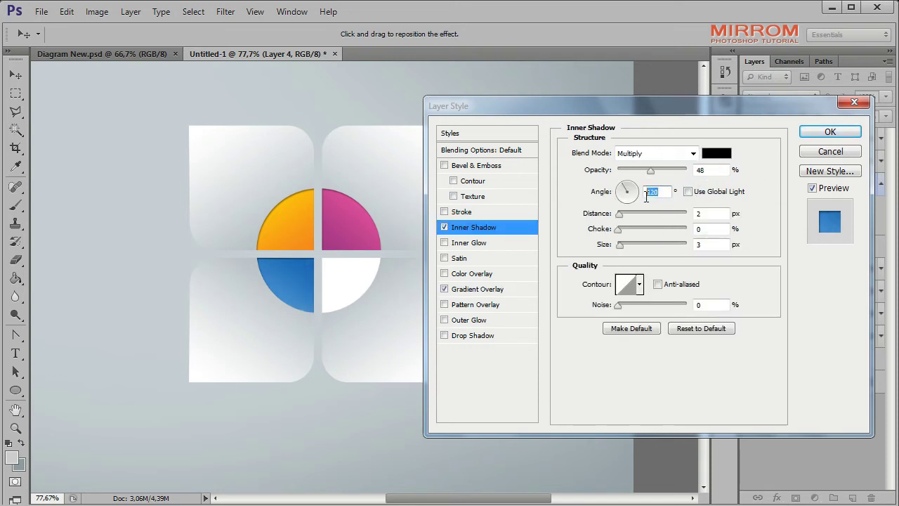
type("-120")
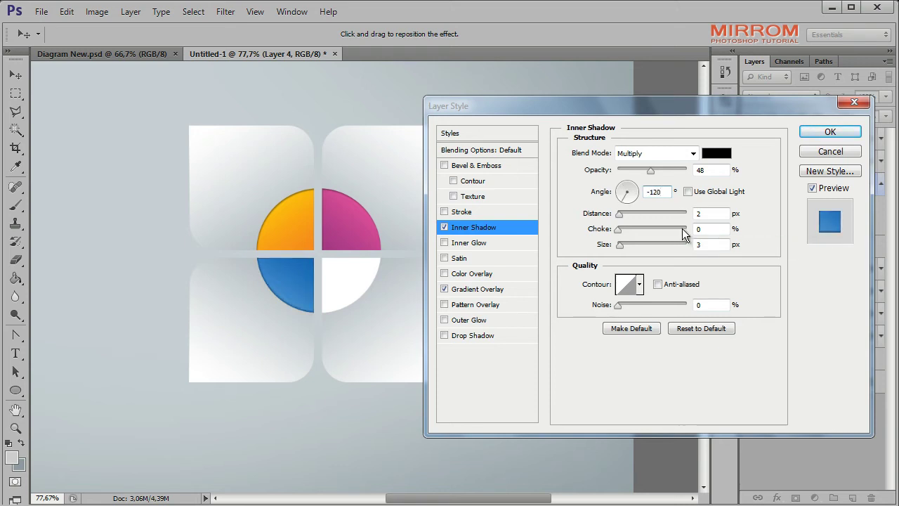
left_click(830, 132)
Give the pink quarter (Layer 3) a 52° inner shadow and a -120° gradient angle.
key("alt+]")
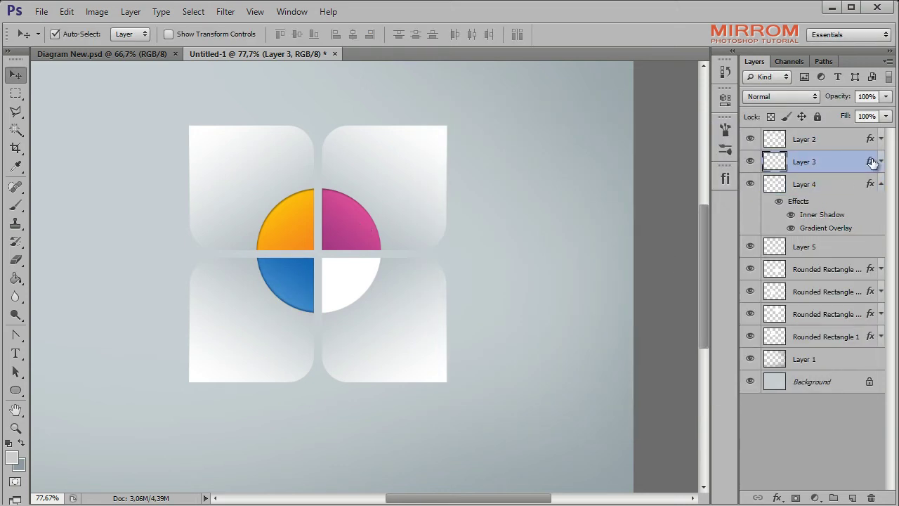
double_click(870, 161)
left_click(485, 227)
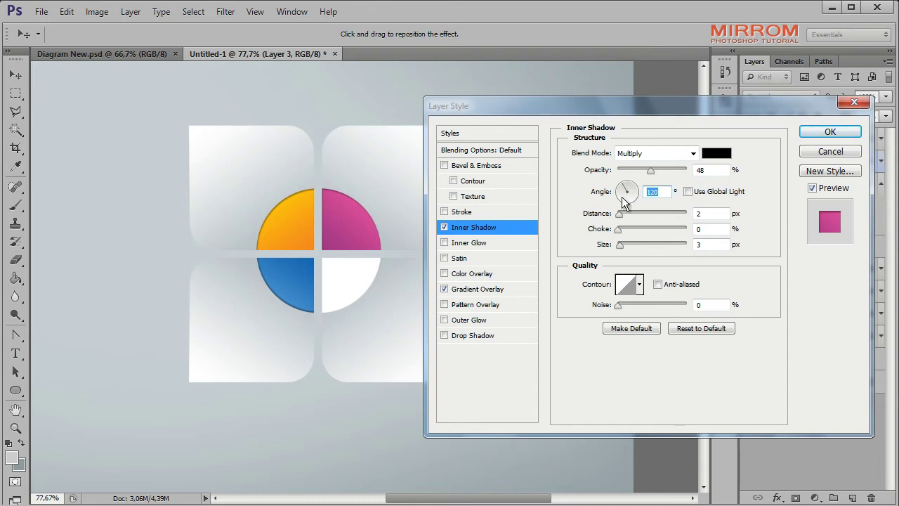
left_click(630, 186)
left_click(485, 289)
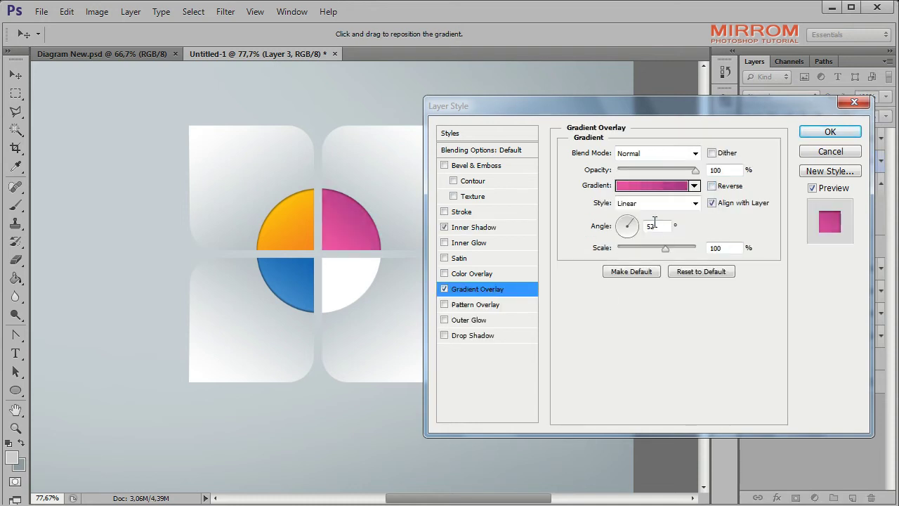
type("-120")
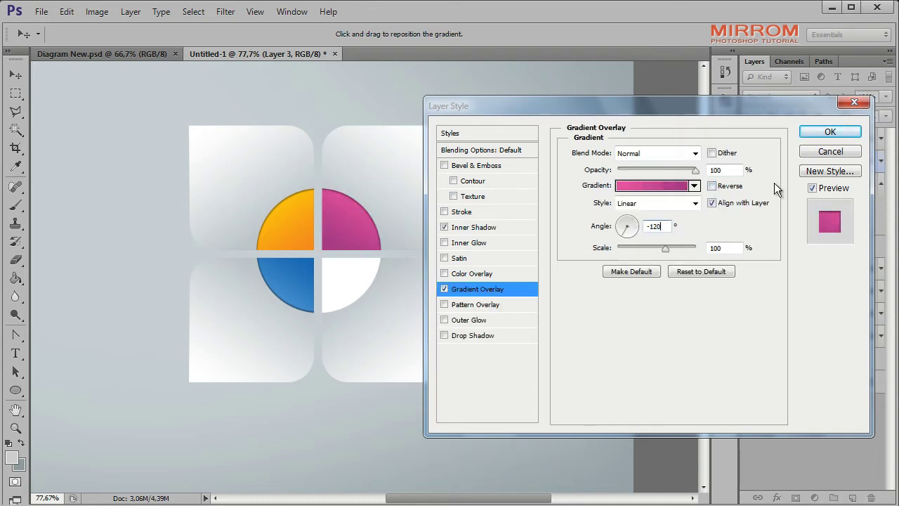
left_click(830, 132)
left_click(882, 184)
Paste the copied layer effects onto Layer 5, the lower-right quarter.
left_click(867, 207)
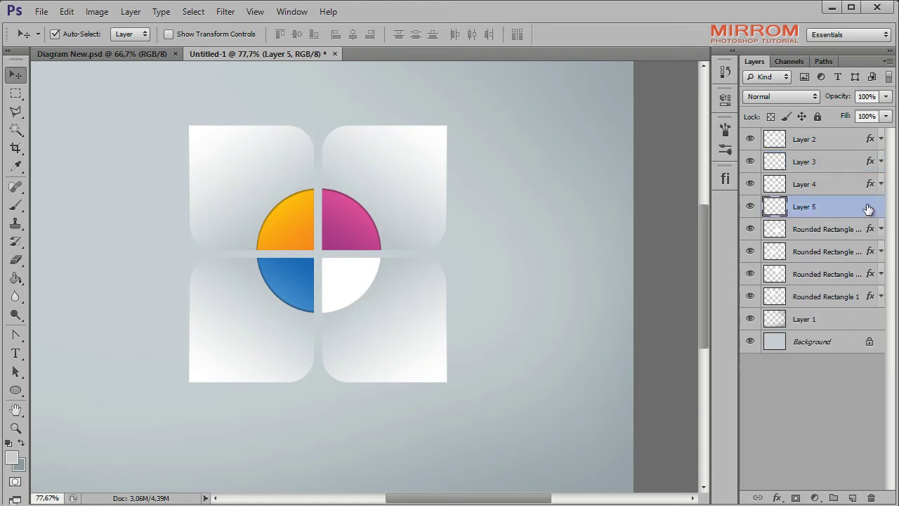
right_click(866, 207)
left_click(773, 451)
double_click(871, 206)
left_click(473, 288)
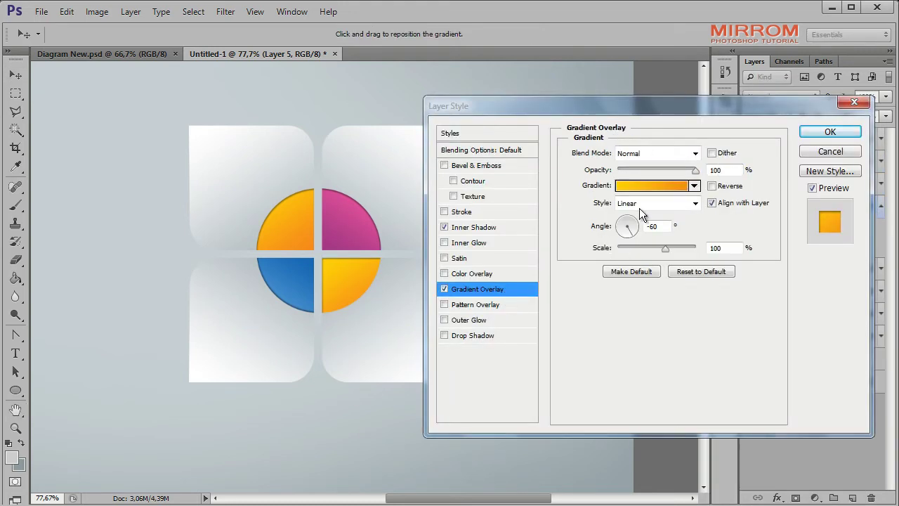
Set Layer 5's gradient stops to teal 189fbb and light green 90c8a3.
left_click(636, 193)
left_click(571, 343)
left_click(629, 401)
left_click(638, 380)
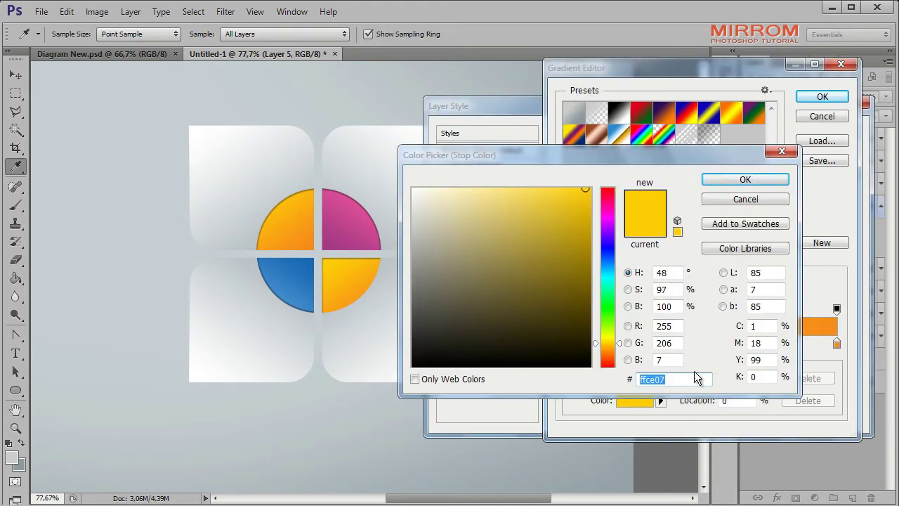
type("189fbb")
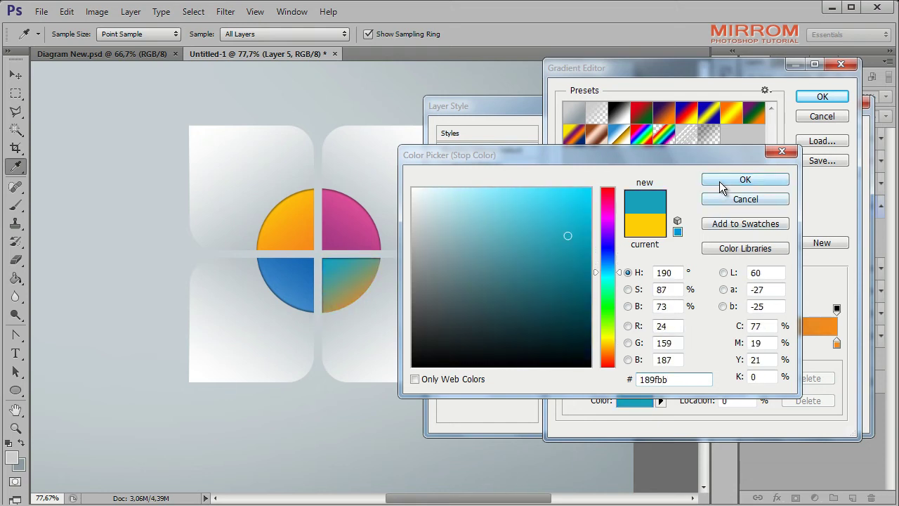
left_click(744, 180)
left_click(837, 343)
left_click(635, 402)
left_click(639, 380)
type("9")
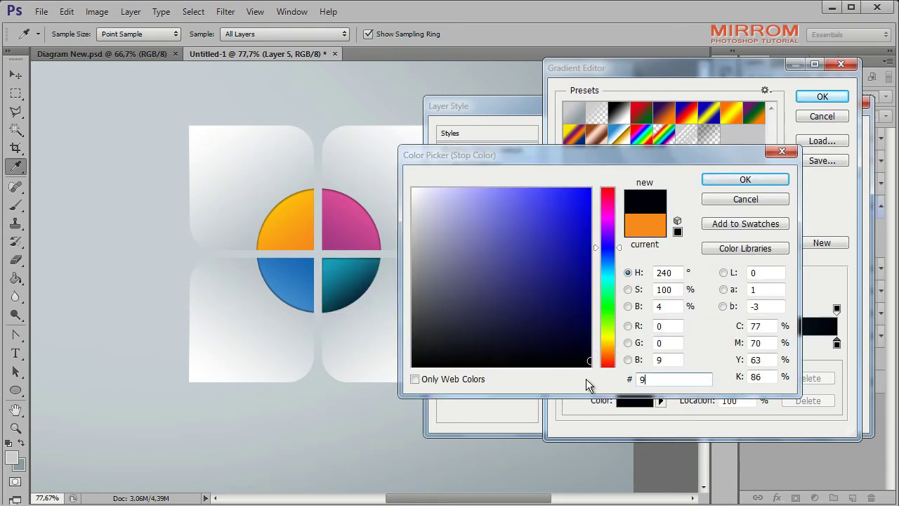
type("0c8a3")
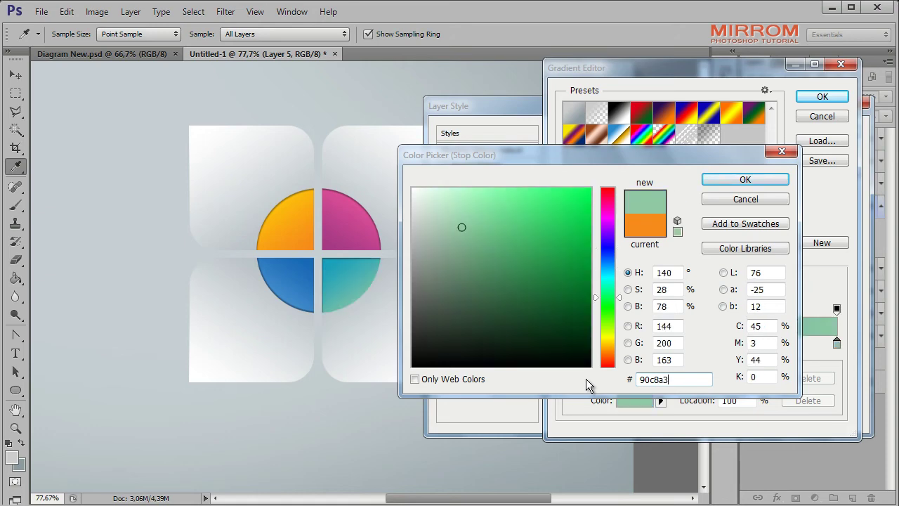
left_click(744, 180)
key("Return")
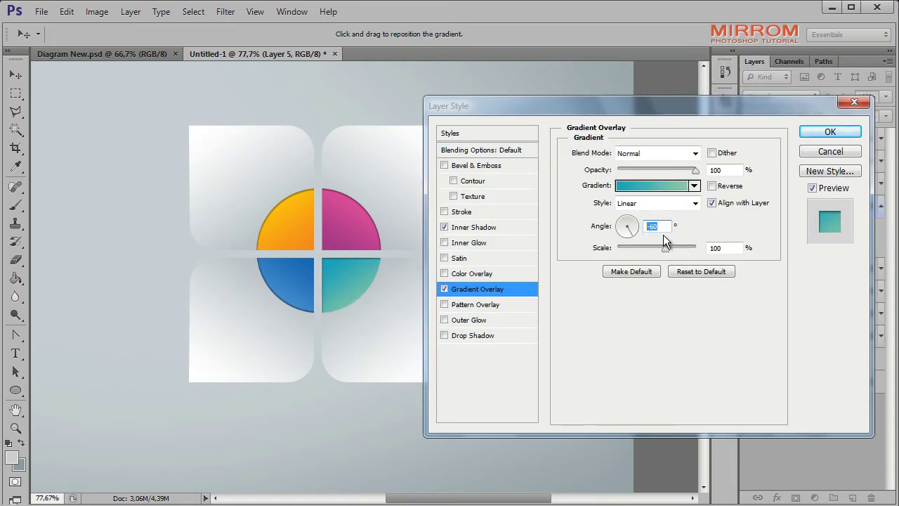
Set Layer 5's inner shadow angle to 45 and confirm the effects.
left_click(501, 228)
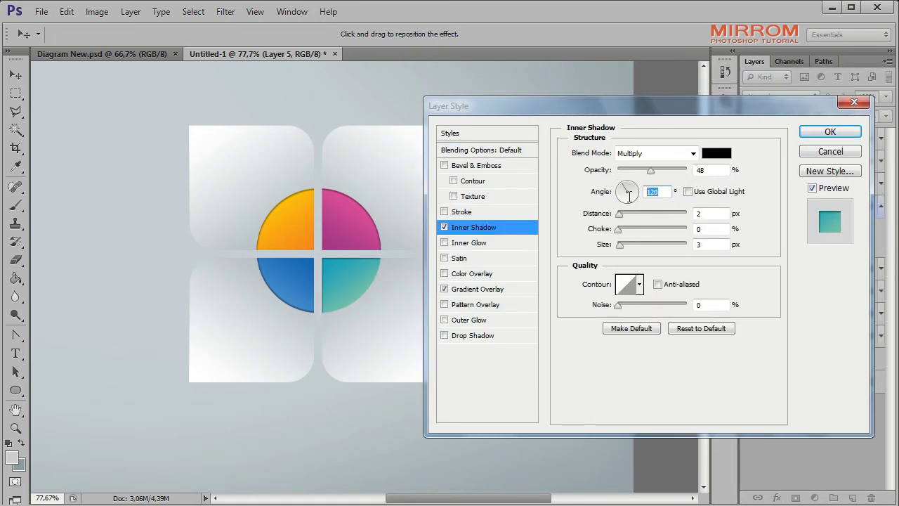
type("45")
left_click(829, 131)
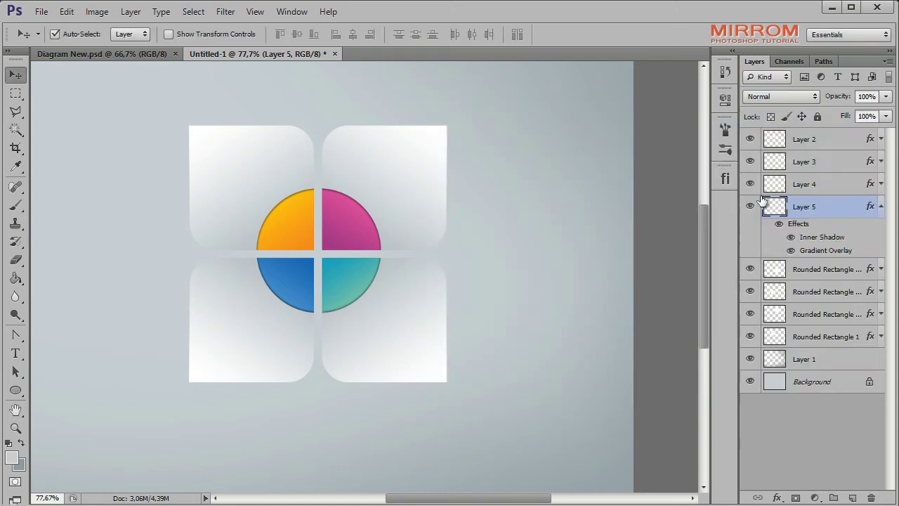
Group the tile and circle-quarter layers, from Rounded Rectangle 1 up to Layer 5.
mouse_move(430, 498)
left_mouse_down()
mouse_move(407, 498)
mouse_move(420, 498)
left_mouse_up()
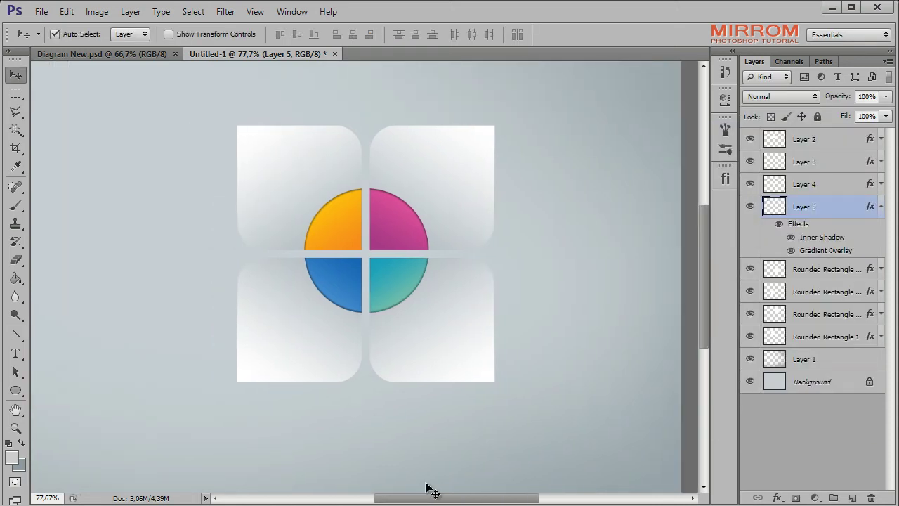
left_click(881, 207)
left_click(853, 297)
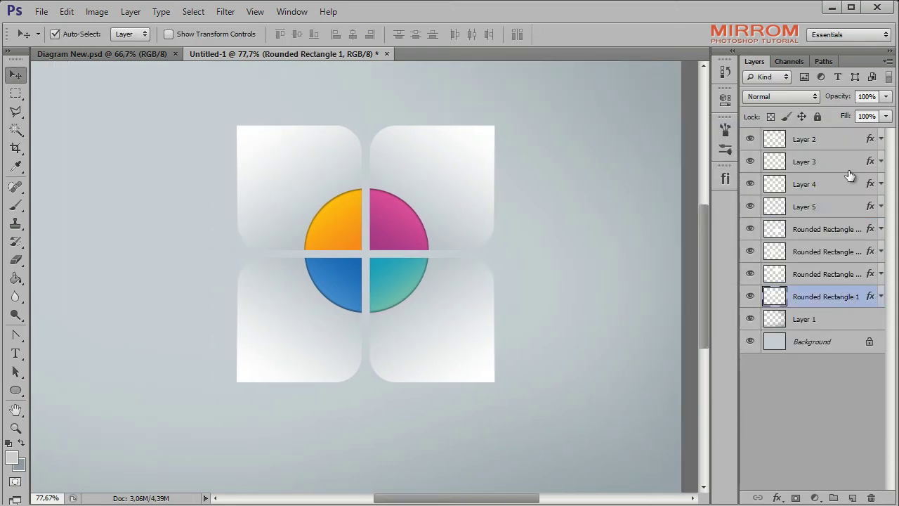
left_click(847, 136, "shift")
key("ctrl+g")
left_click(835, 154)
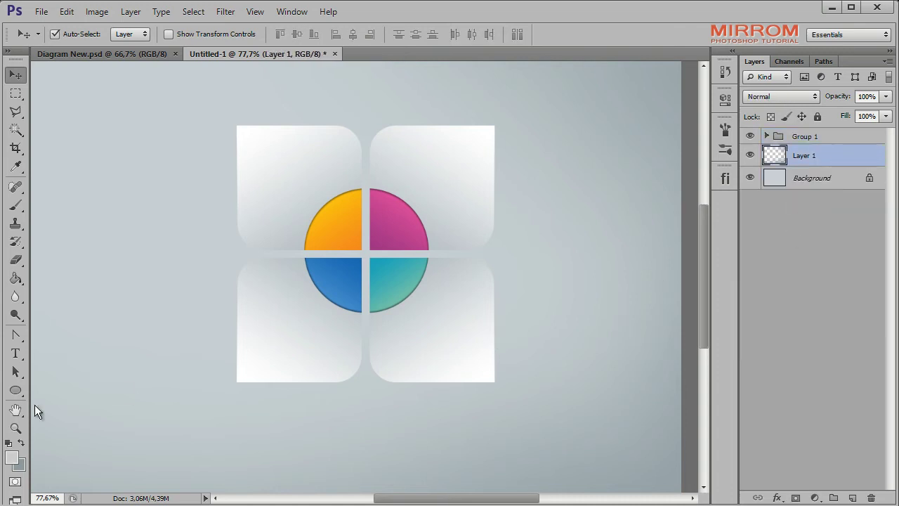
Zoom out to fit the document and set the foreground colour to dark grey.
left_click(15, 427)
left_click(478, 34)
left_click_drag(483, 194, 431, 261)
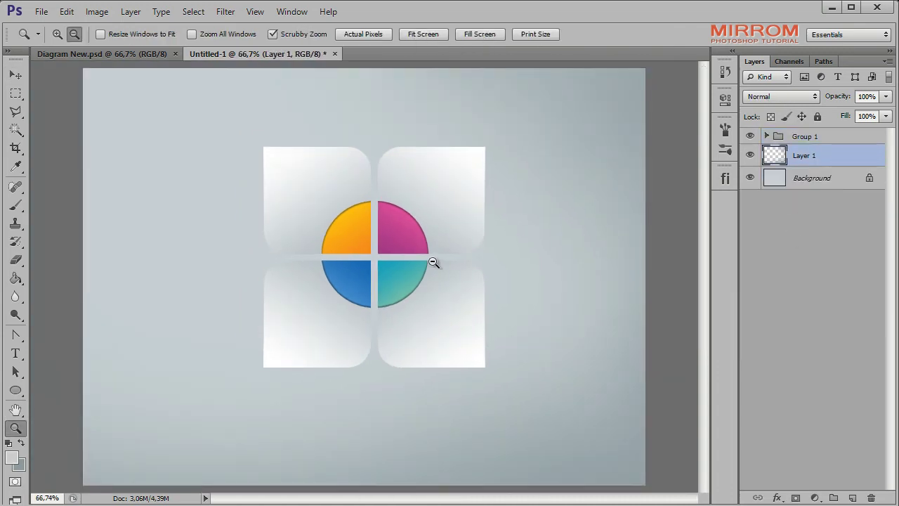
key("v")
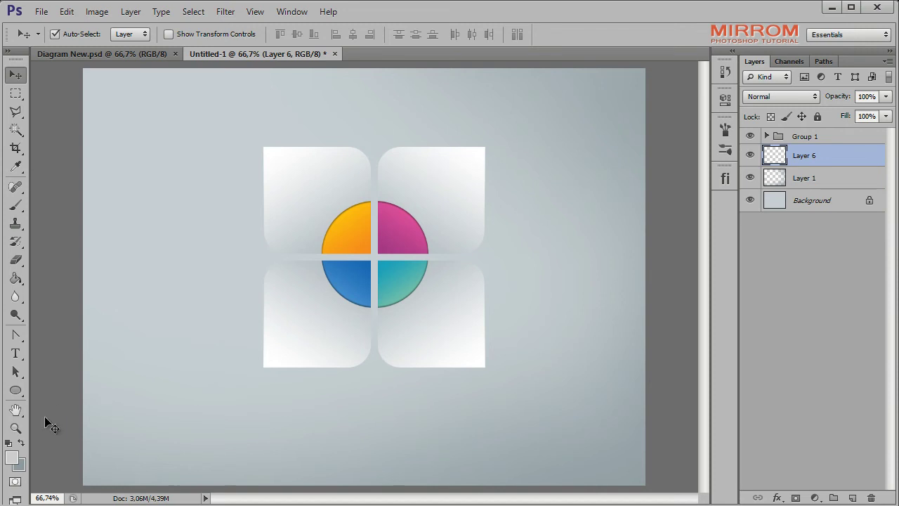
left_click(14, 456)
left_click_drag(400, 315, 396, 336)
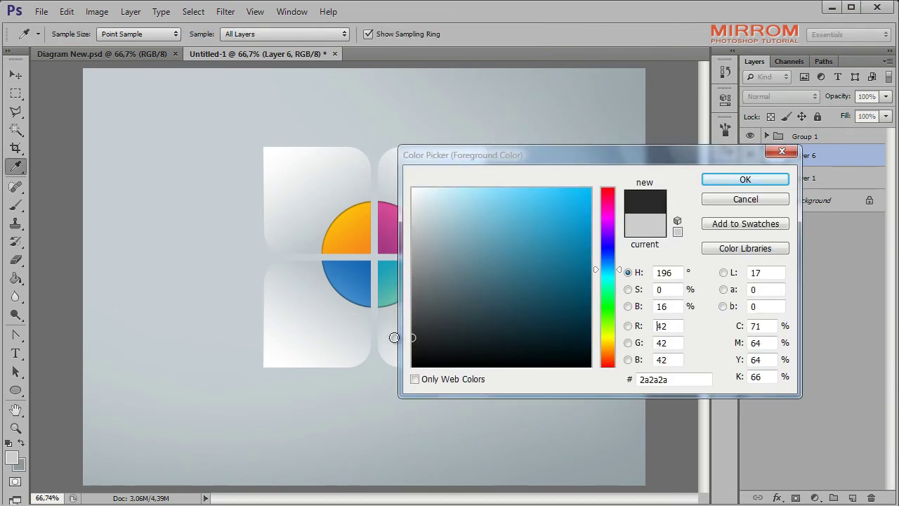
key("Return")
Paint a soft 300 px shadow under the lower-left tile and flatten it into an ellipse.
left_click(16, 205)
key("bracketleft")
key("bracketleft")
key("bracketleft")
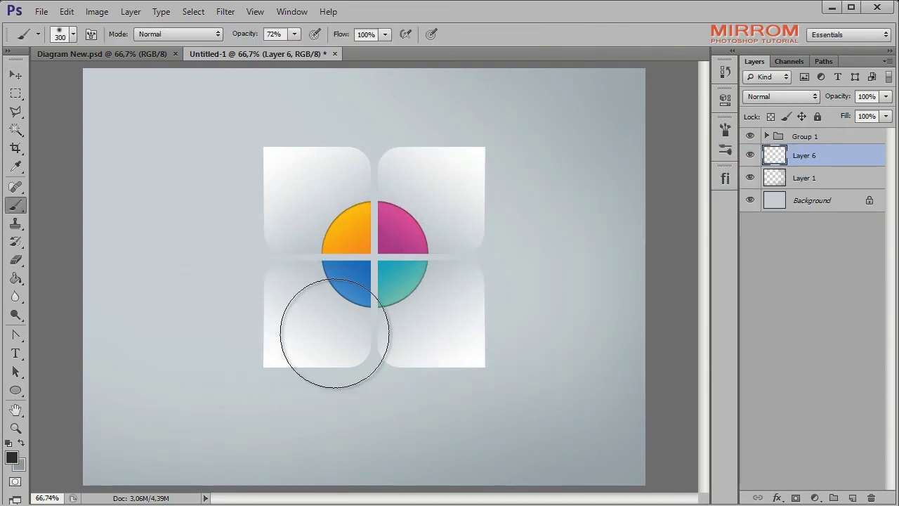
left_click(341, 345)
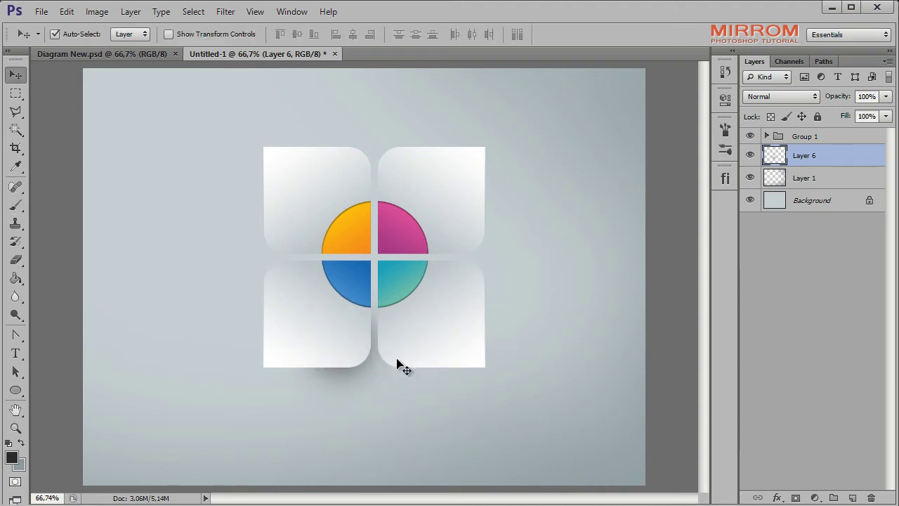
key("ctrl+t")
left_click_drag(264, 342, 247, 340)
left_click_drag(335, 268, 331, 285)
left_click_drag(335, 418, 331, 411)
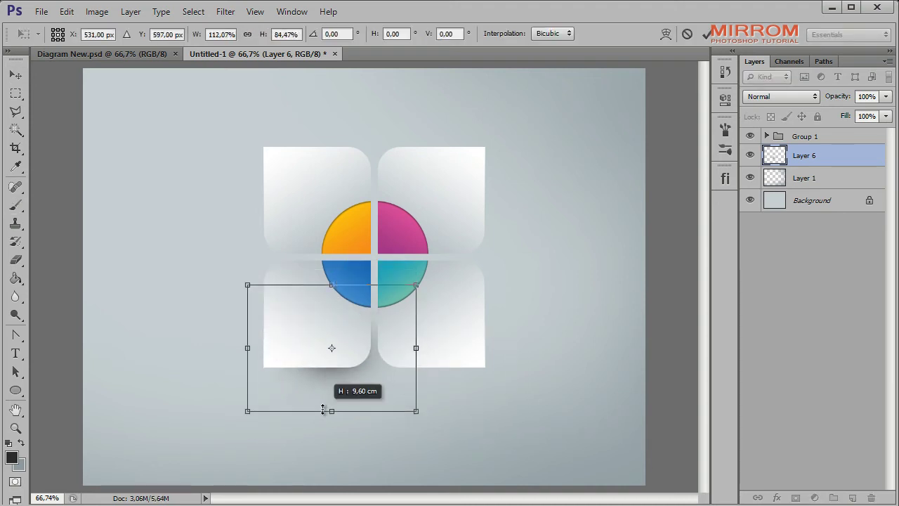
left_click_drag(331, 285, 331, 293)
left_click(705, 34)
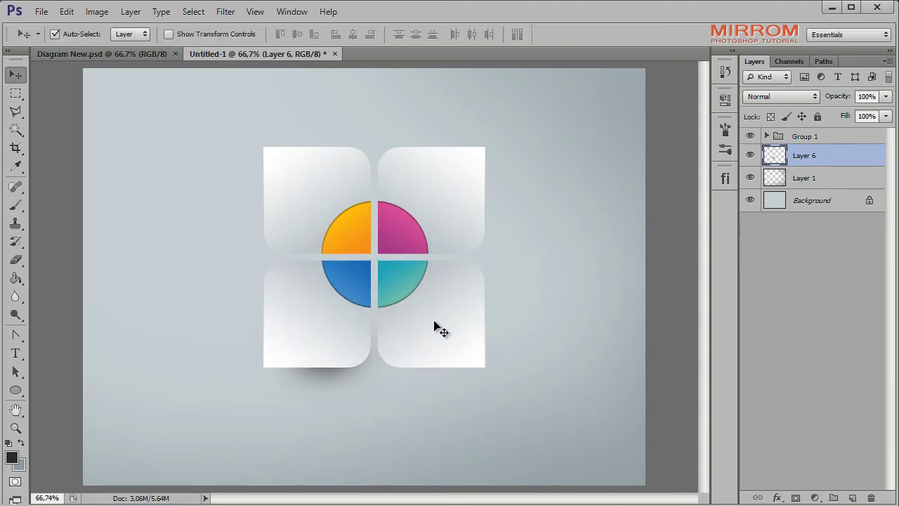
Lower the shadow's opacity to 90% and stretch it slightly wider.
key("9")
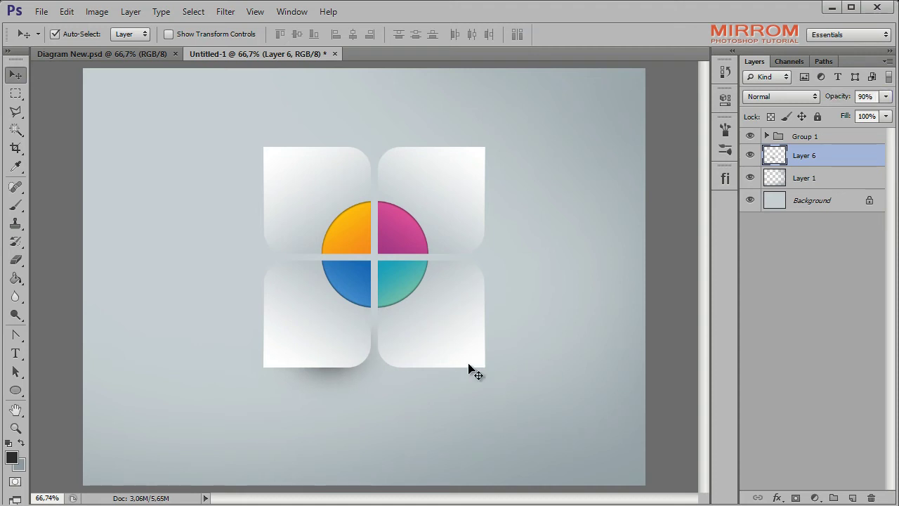
key("ctrl+t")
left_click_drag(249, 416, 241, 414)
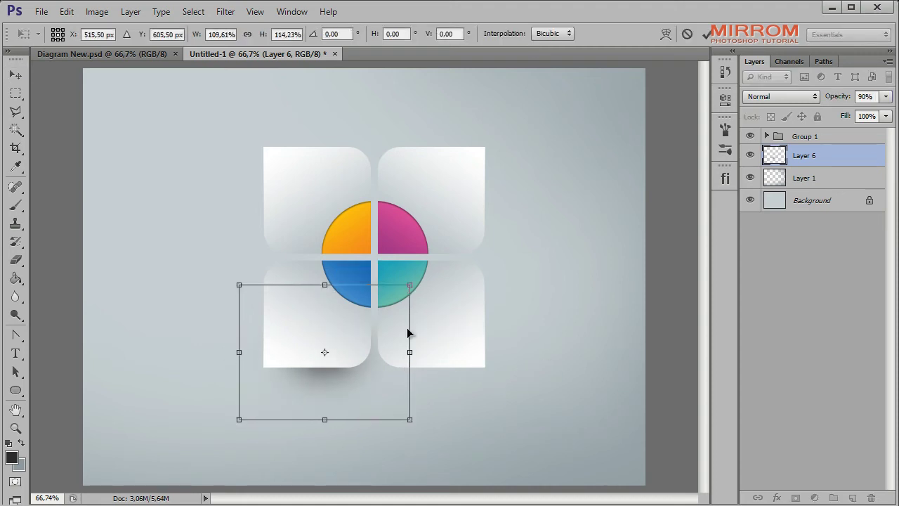
key("Return")
Duplicate the shadow at 78% opacity and place it under the lower-right tile.
key("ctrl+j")
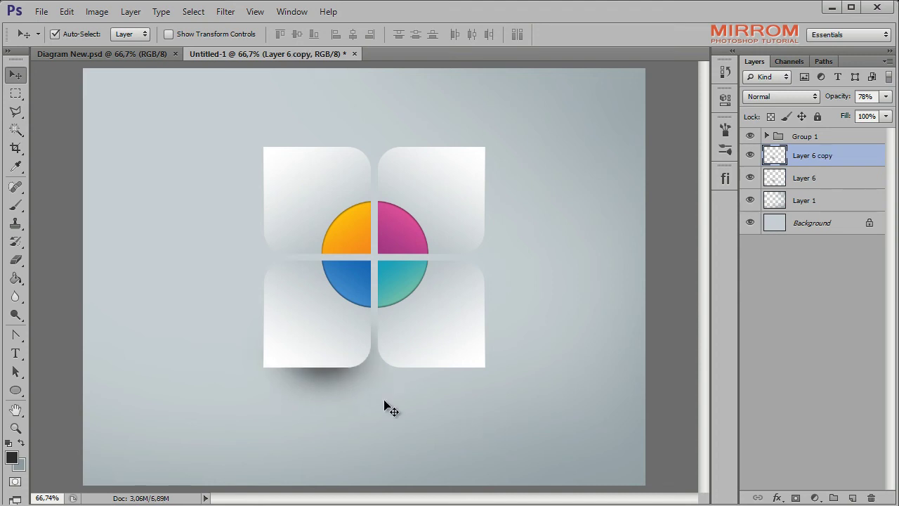
key("7")
key("8")
left_click(54, 33)
left_click_drag(330, 363, 444, 365)
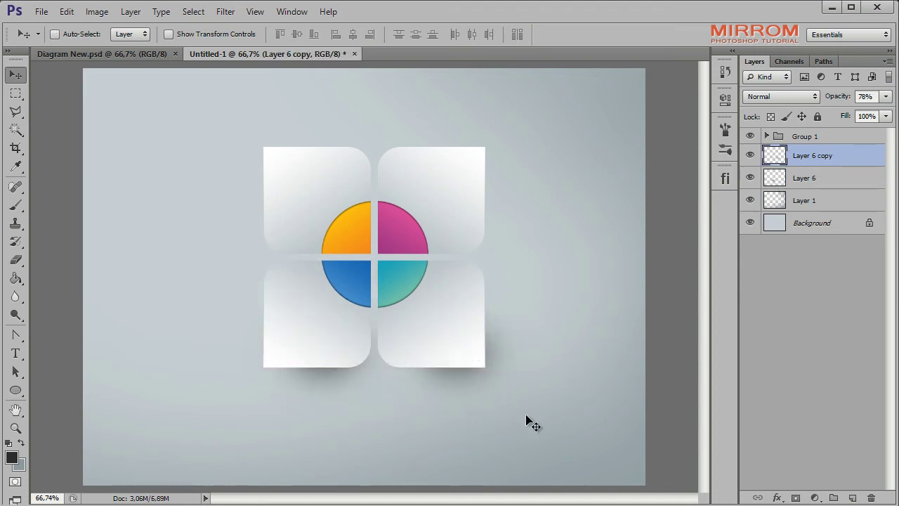
Copy both shadows under the upper tiles and group all shadow layers.
left_click(807, 178, "shift")
key("ctrl+j")
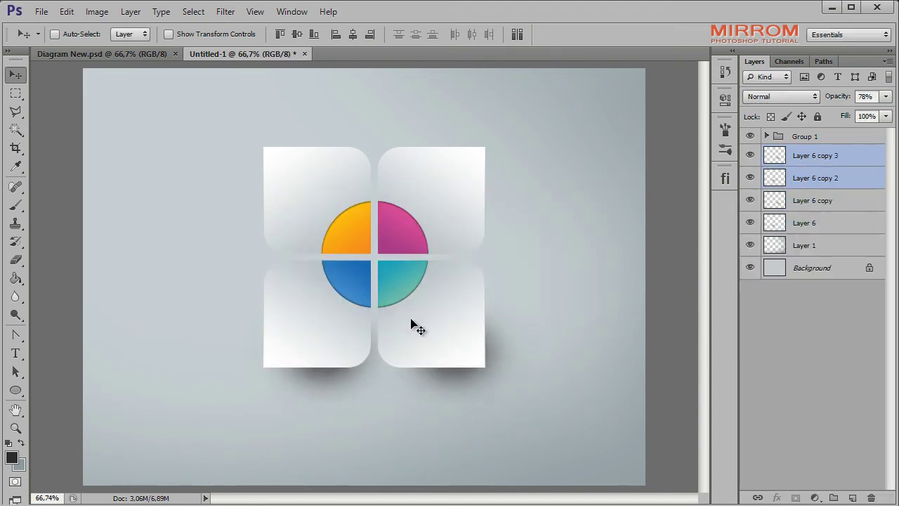
left_click_drag(415, 325, 413, 211)
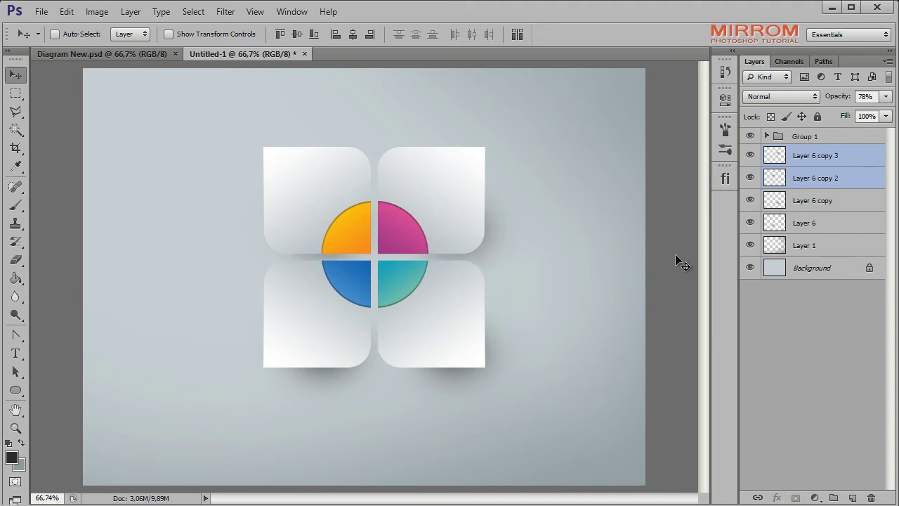
left_click(818, 219, "shift")
key("ctrl+g")
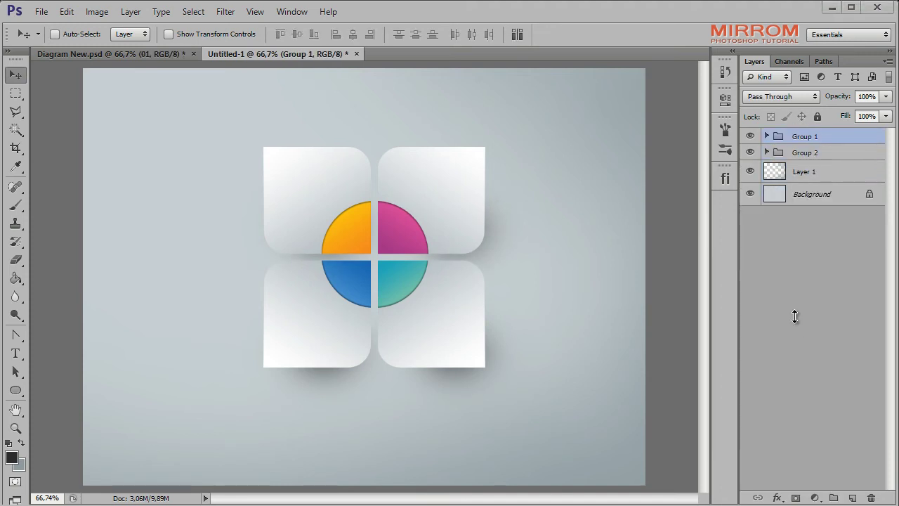
Zoom to 100% and bring up the Character panel for the Type tool.
key("z")
left_click(363, 33)
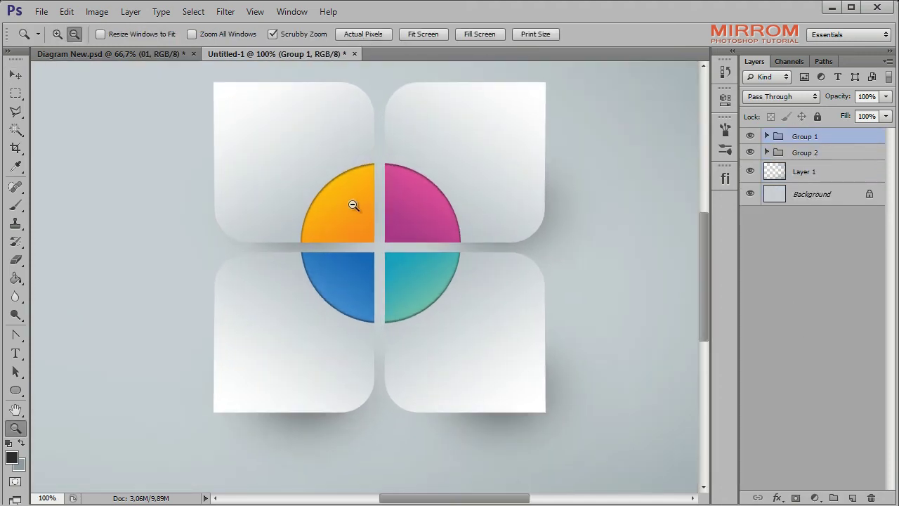
key("v")
left_click(22, 358)
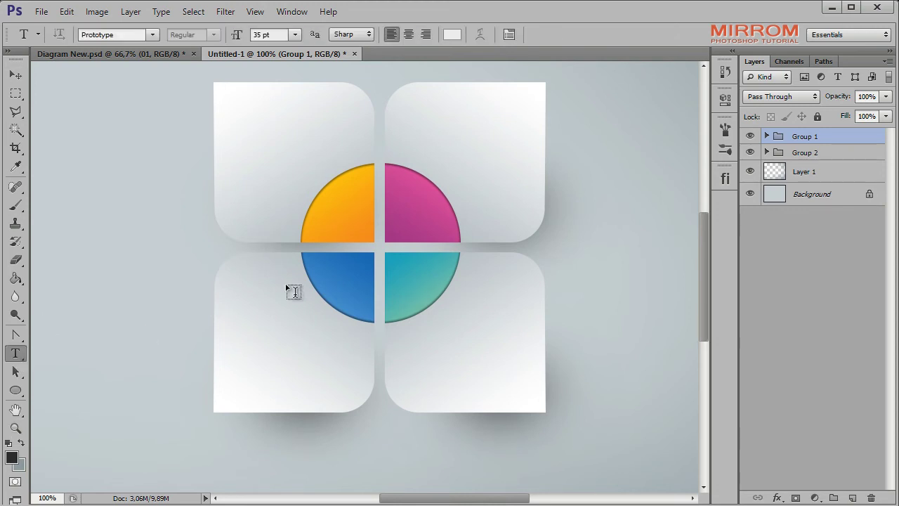
left_click(504, 33)
left_click_drag(483, 194, 620, 94)
left_click(531, 135)
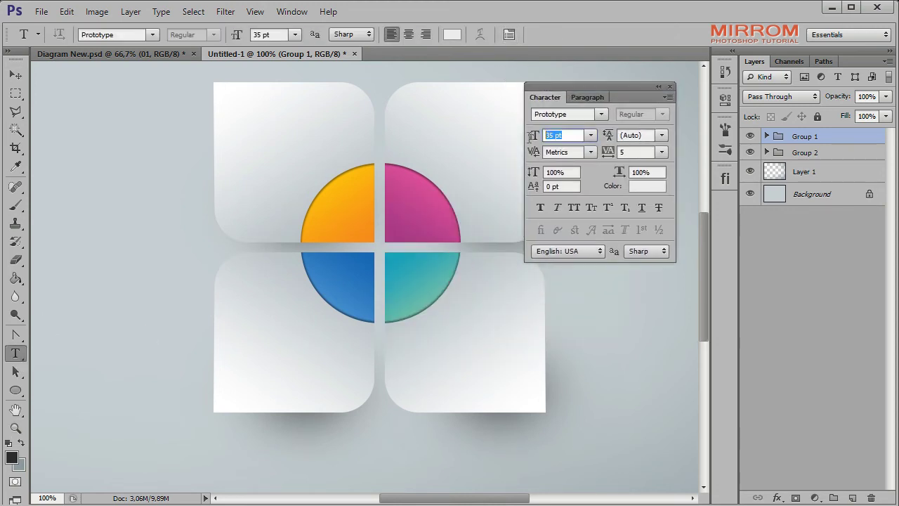
Add a white "01" at 33 pt in the orange quarter and move it lower.
left_click(332, 218)
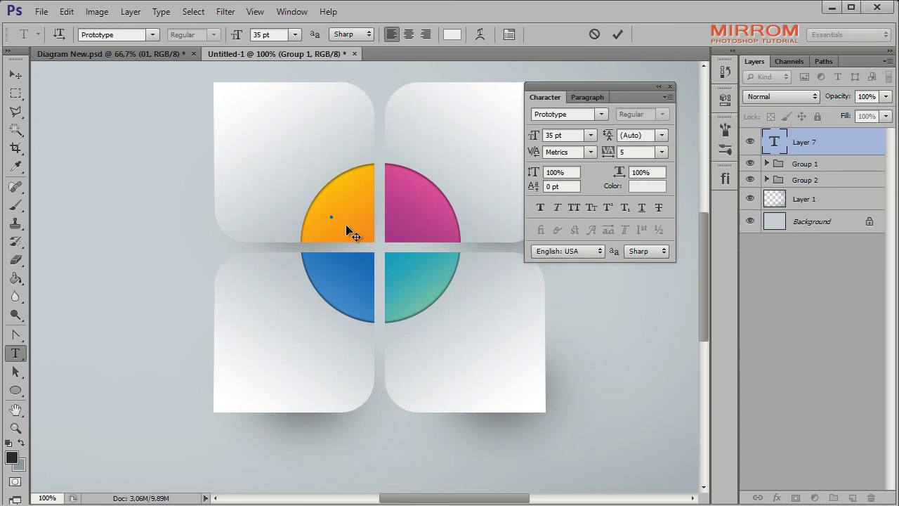
type("01")
left_click(617, 35)
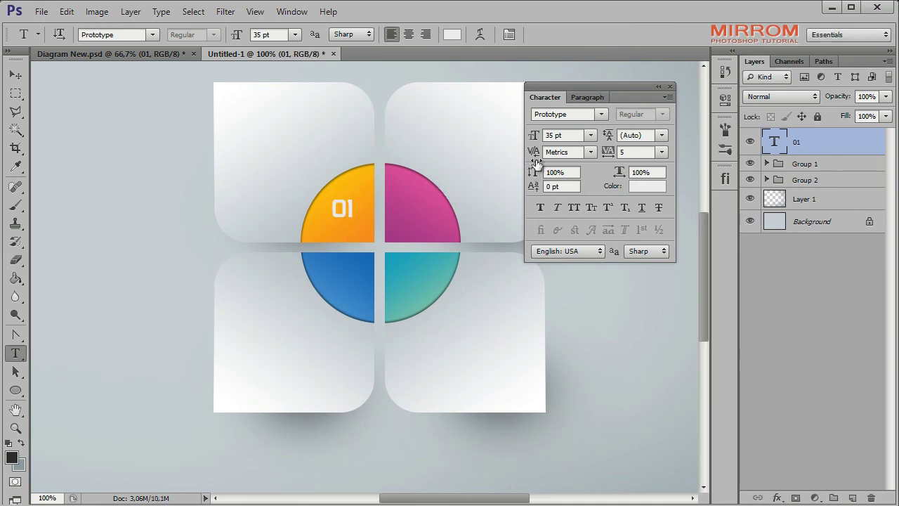
double_click(573, 136)
type("33")
key("Return")
key("v")
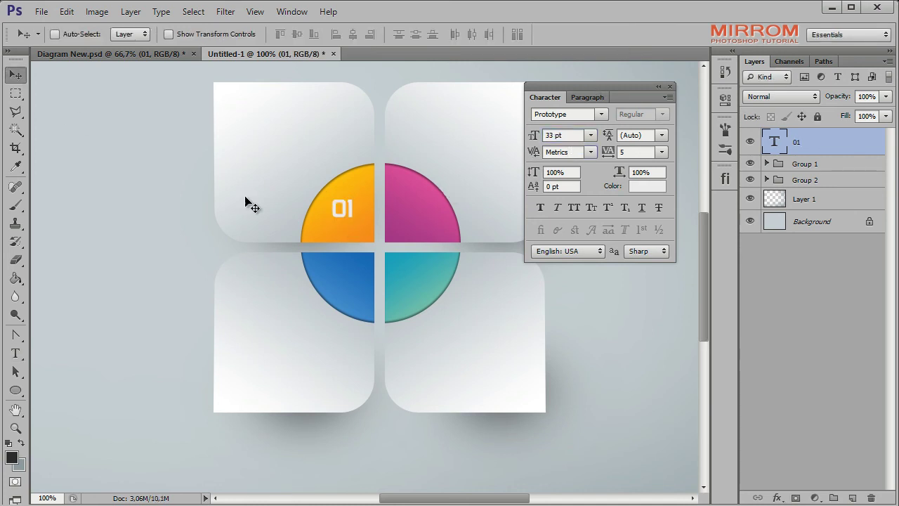
left_click_drag(346, 218, 351, 232)
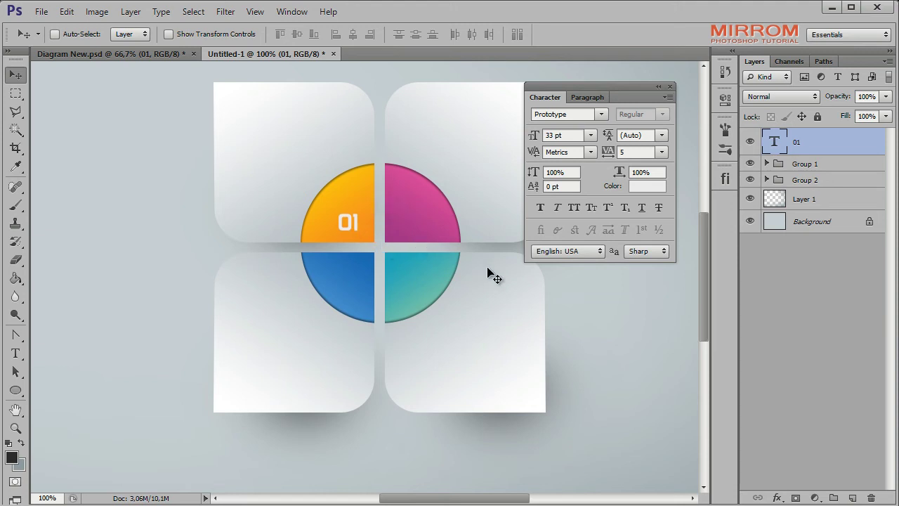
left_click(807, 164)
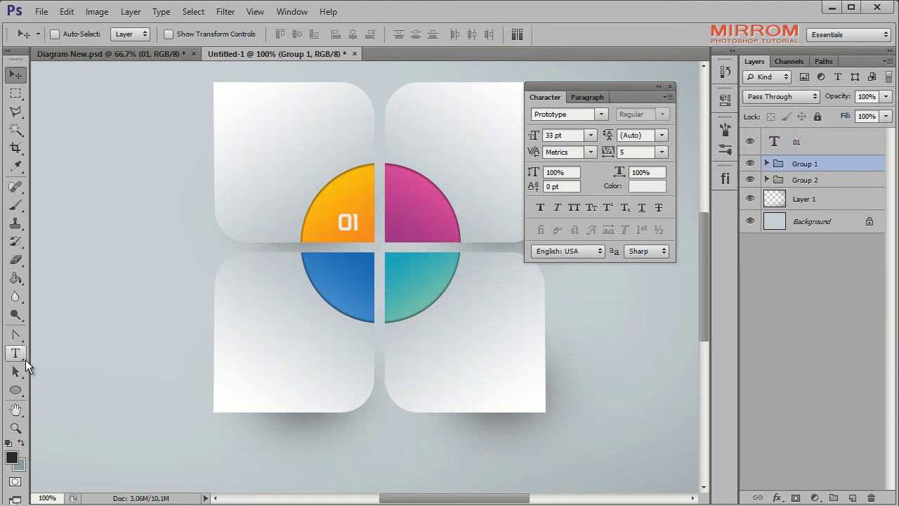
Add a "STEP" label at 14 pt with 0 tracking just above the 01.
left_click(15, 353)
left_click(591, 135)
left_click(583, 282)
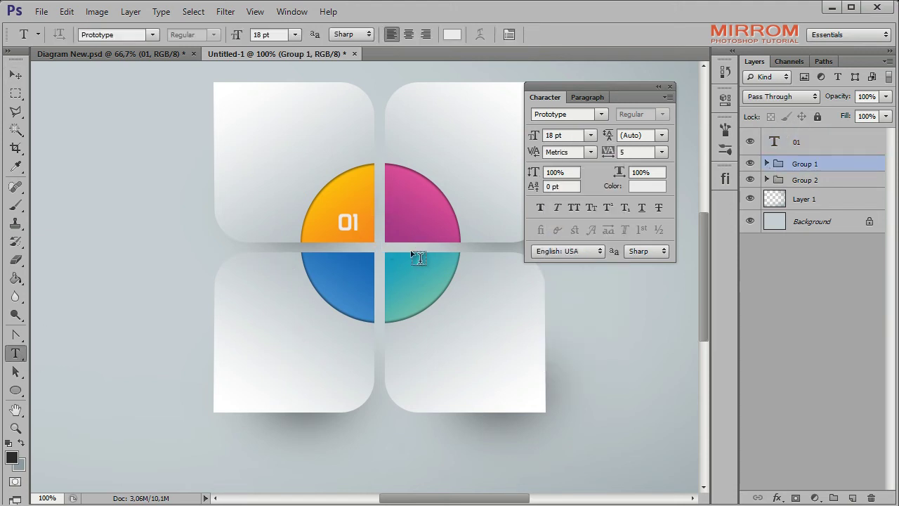
left_click(336, 204)
type("STEP")
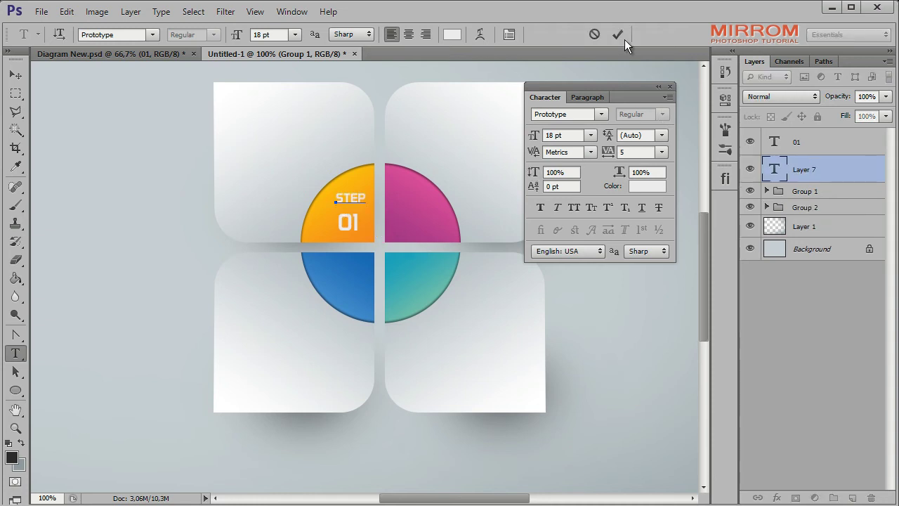
type("STEP")
left_click(619, 35)
left_click(590, 135)
left_click(585, 261)
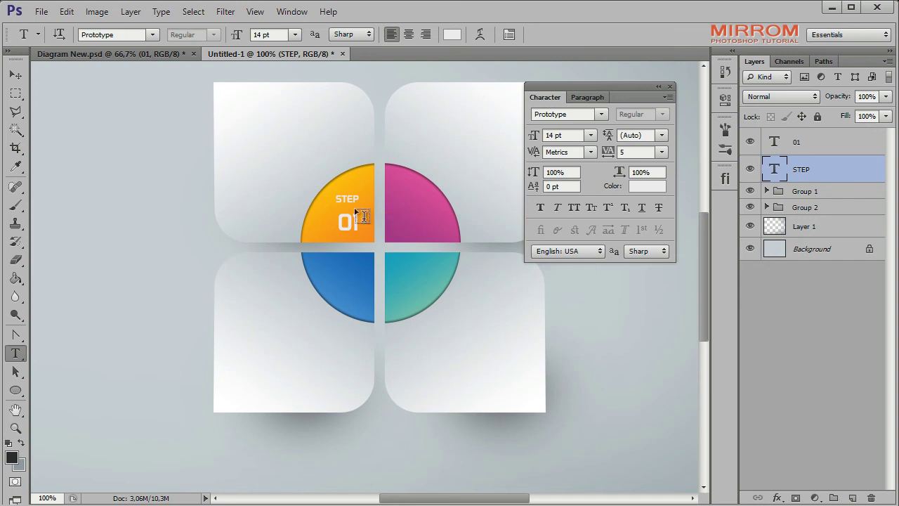
left_click(661, 151)
left_click(663, 267)
key("v")
left_click_drag(355, 205, 358, 210)
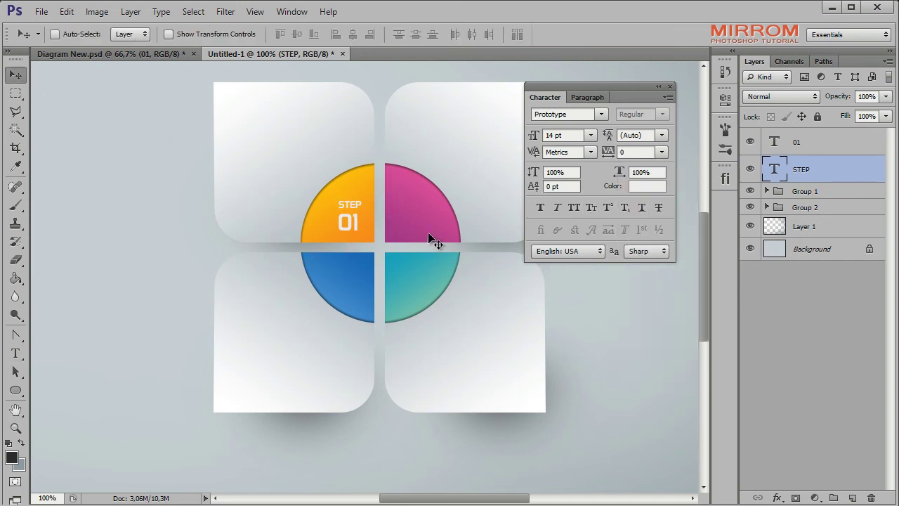
Duplicate the STEP 01 labels onto the pink quarter and renumber them 02.
left_click(803, 143, "shift")
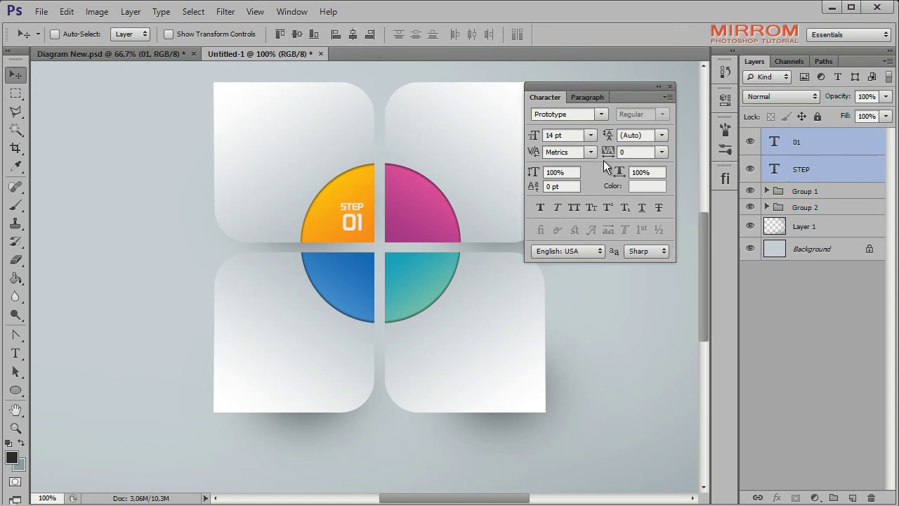
key("Down")
key("Down")
key("Down")
key("Down")
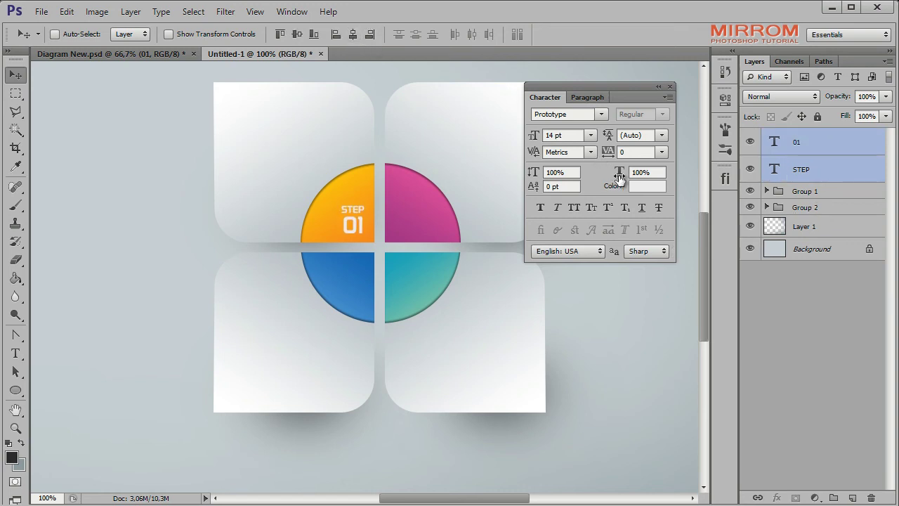
right_click(806, 153)
left_click(580, 218)
left_click_drag(345, 232, 393, 233)
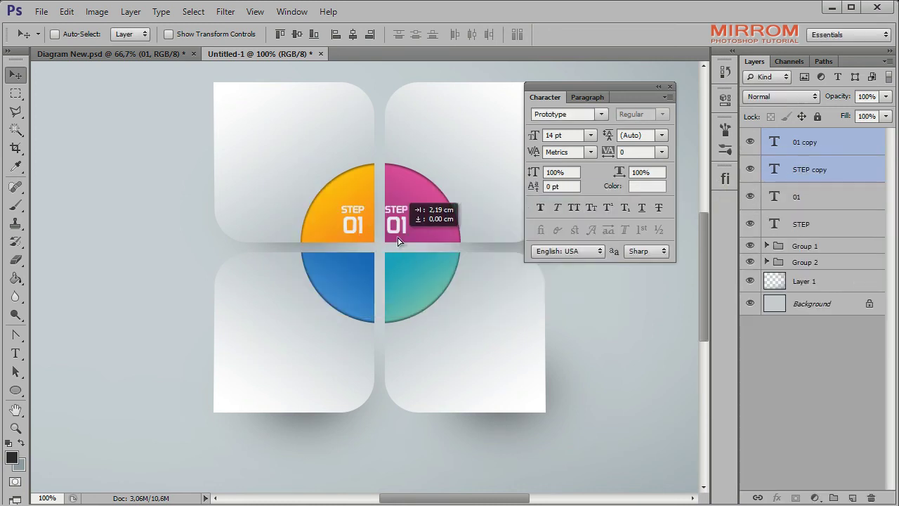
left_click(776, 143)
double_click(776, 143)
type("02")
key("ctrl+Return")
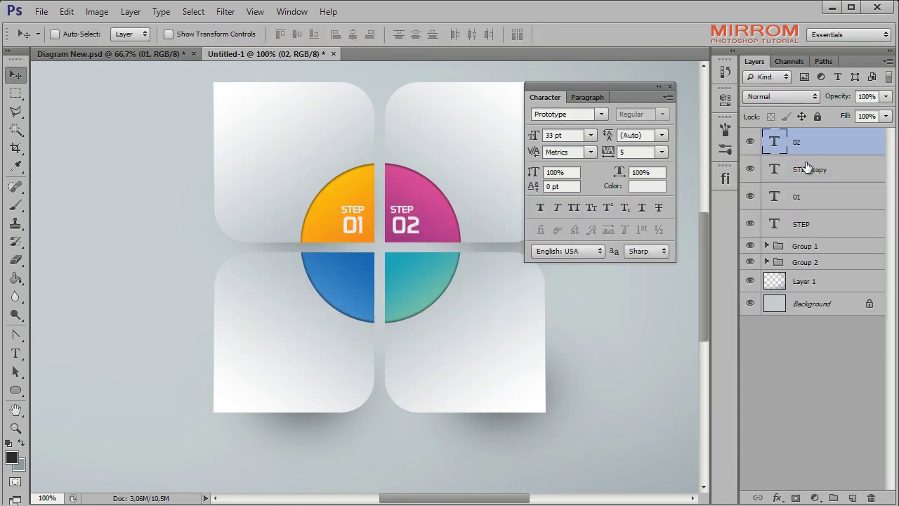
left_click(808, 169, "shift")
key("Right")
key("Right")
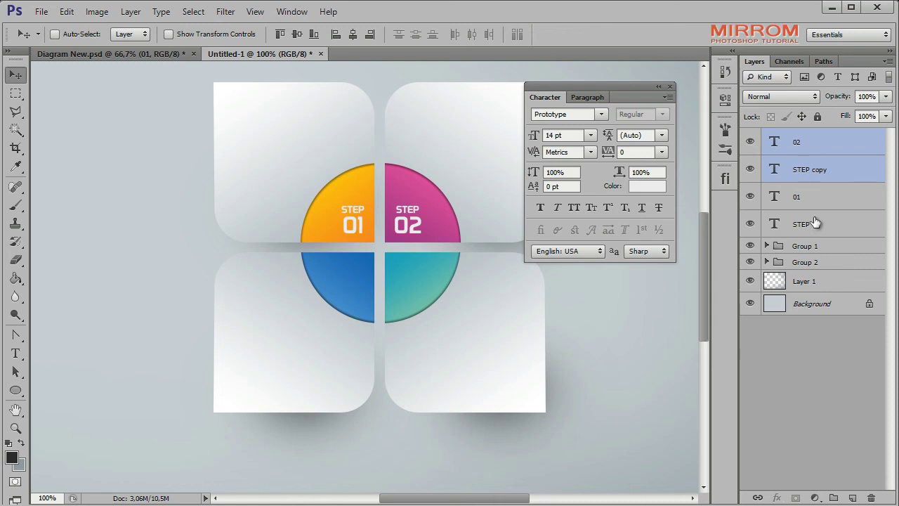
Copy the labels onto the blue and teal quarters, renumber the blue one 03 and centre it.
left_click(814, 223, "shift")
left_click_drag(410, 185, 411, 255)
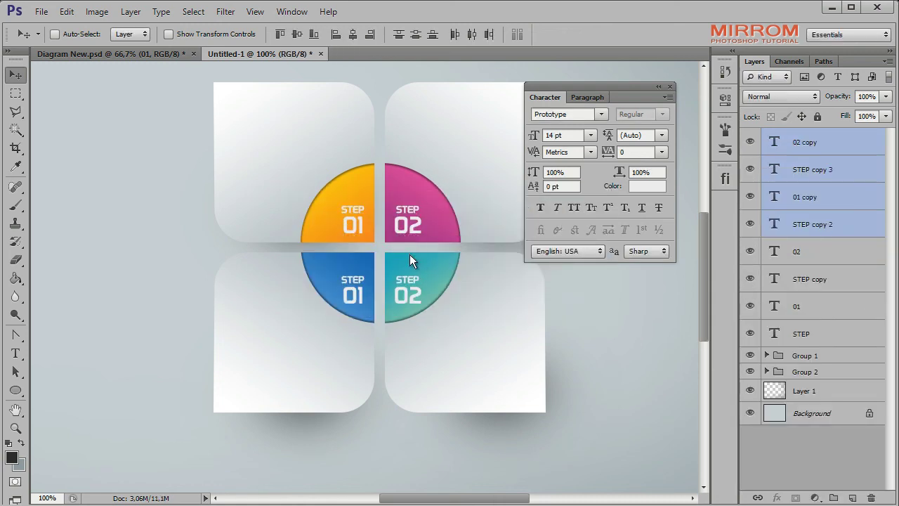
key("shift+Up")
key("shift+Up")
double_click(774, 197)
type("03")
key("ctrl+Return")
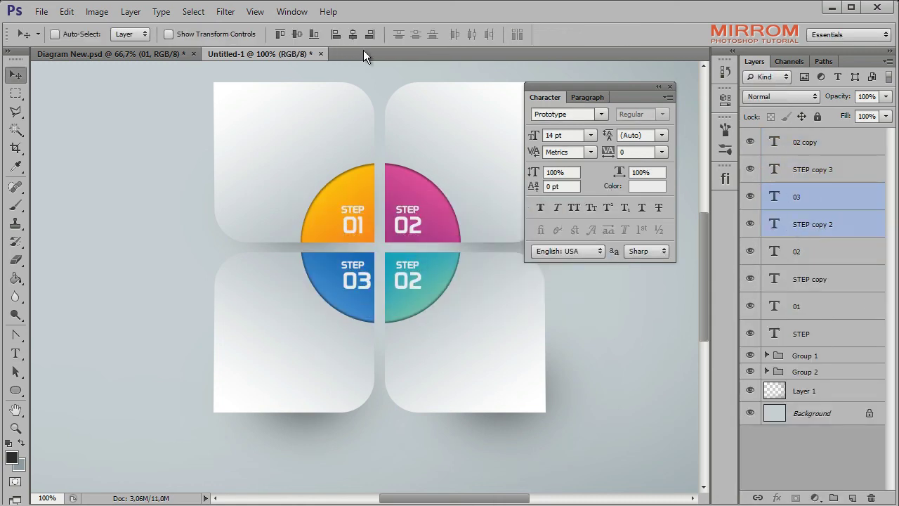
left_click(355, 33)
Renumber the teal quarter's label 04, centre it, and group all label layers.
double_click(774, 142)
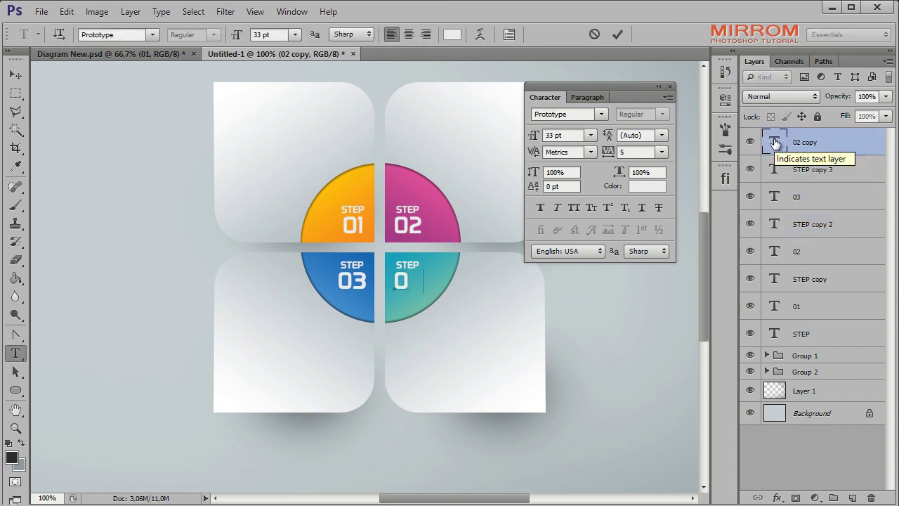
type("04")
key("ctrl+Return")
left_click(820, 163, "shift")
left_click(352, 37)
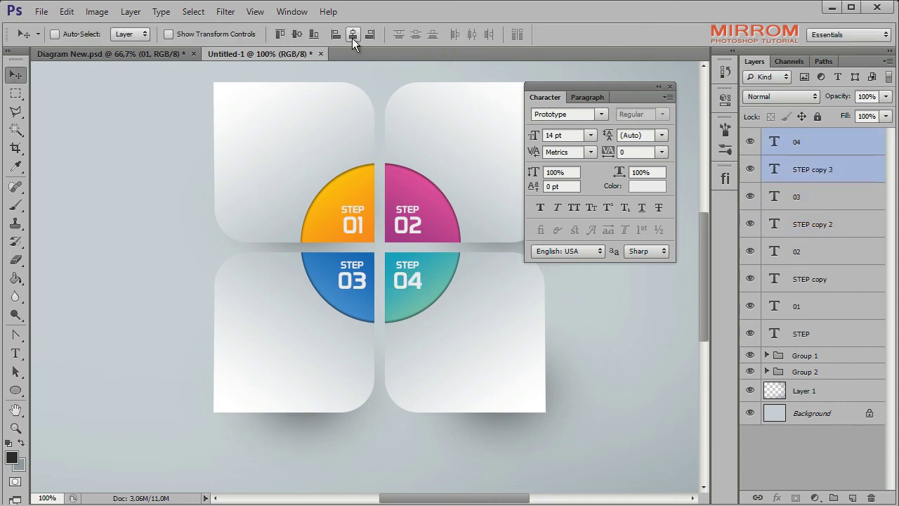
left_click(801, 334, "shift")
key("ctrl+g")
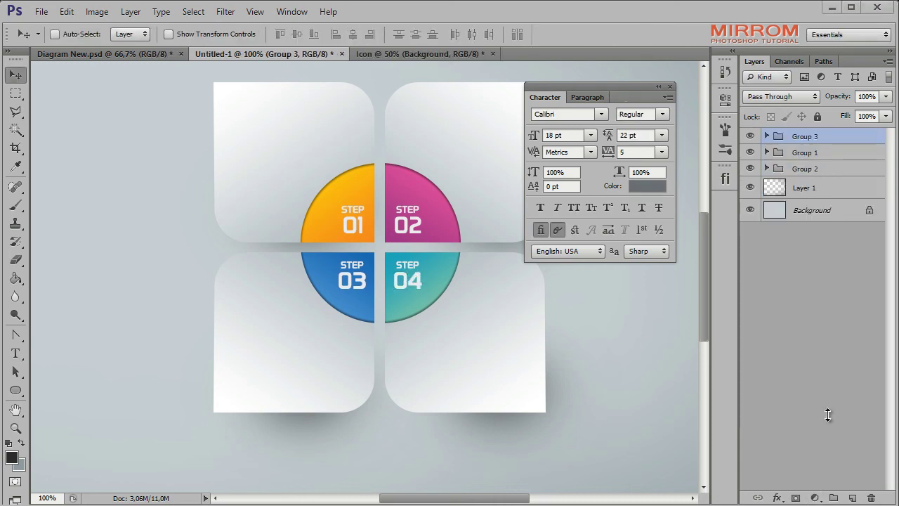
Add a grey 16 pt 'LOREM IPSUM' heading in the upper-left tile.
key("t")
left_click(242, 107)
type("LOREM IPSUM")
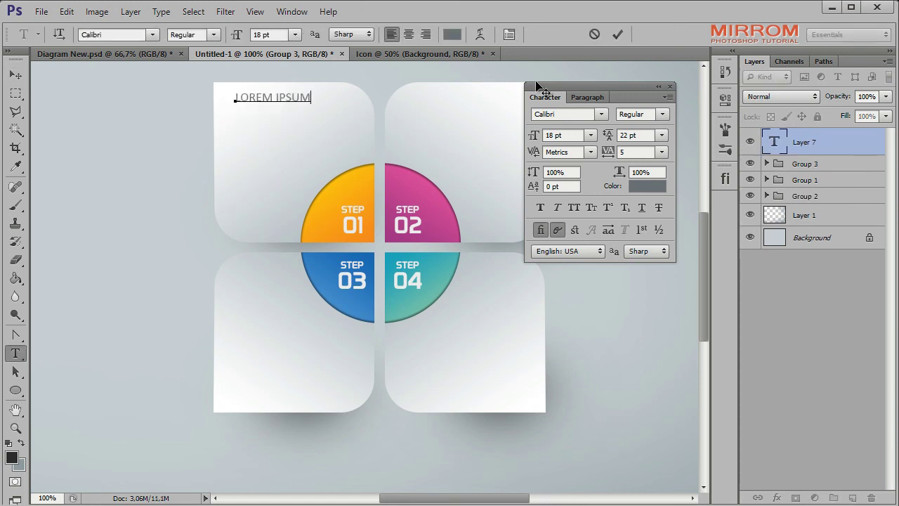
left_click(617, 34)
left_click(580, 135)
key("Down")
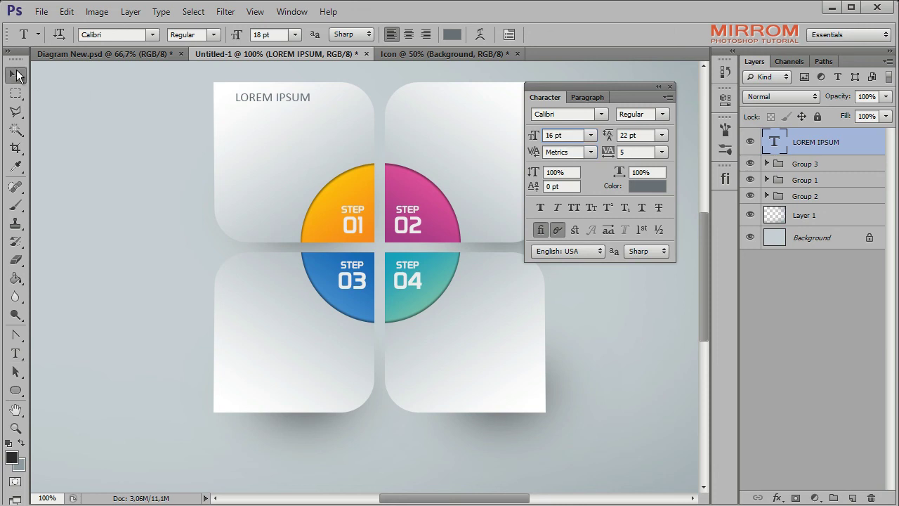
key("v")
mouse_move(294, 105)
left_mouse_down()
mouse_move(293, 114)
mouse_move(254, 110)
mouse_move(317, 177)
left_mouse_up()
left_click(647, 186)
left_click(745, 179)
Paste a sample text paragraph below the heading and align their left edges.
left_click(805, 163)
left_click(17, 355)
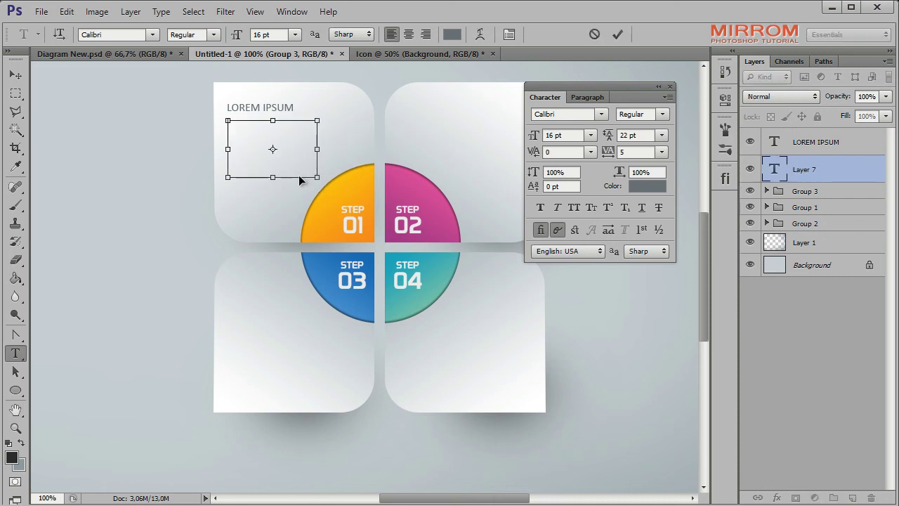
type("Duis aute irure dolor in reprehenderit in voluptate velit esse cillum dolore eu fugiat nulla pariatur.")
key("ctrl+Return")
key("v")
left_click(804, 168, "shift")
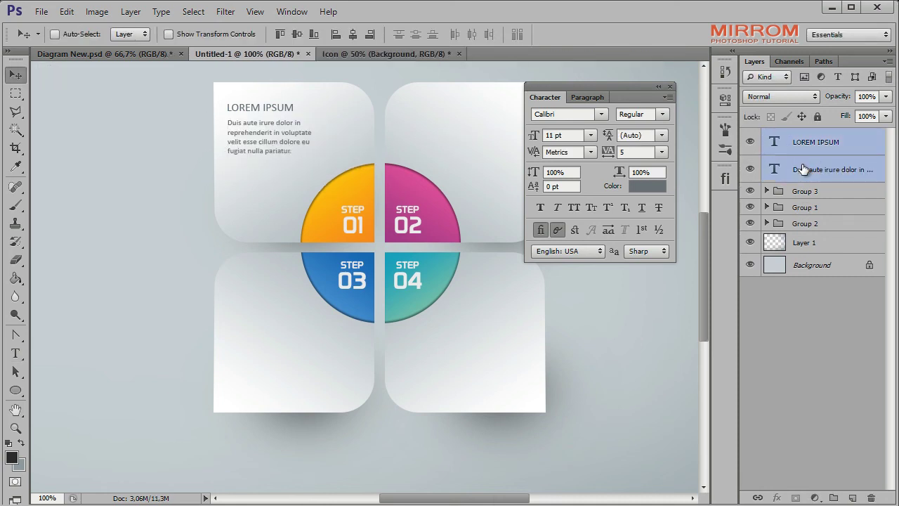
left_click(340, 35)
Duplicate the heading and paragraph into the lower-left tile.
right_click(772, 144)
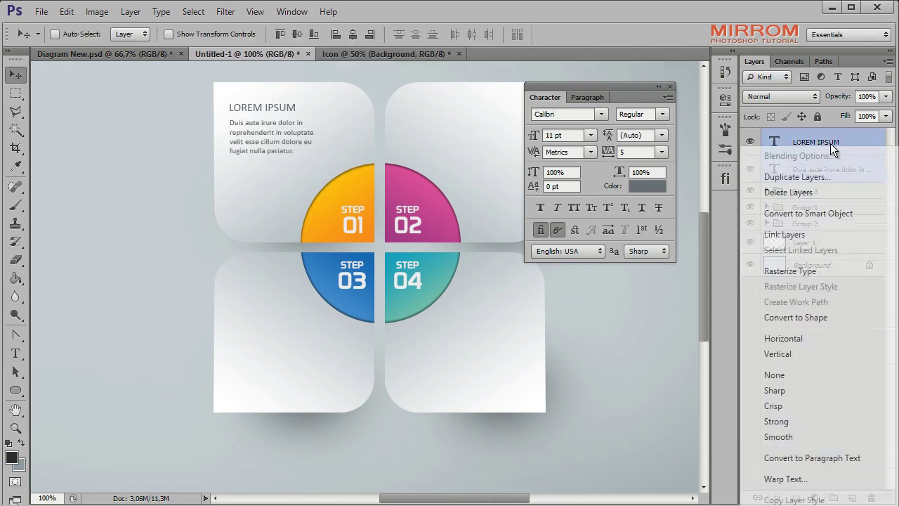
left_click(799, 171)
key("Return")
mouse_move(275, 137)
left_mouse_down()
mouse_move(275, 379)
mouse_move(497, 394)
left_mouse_up()
Duplicate the text into the lower-right tile, right-aligned to the tile's right edge.
right_click(839, 172)
left_click(707, 195)
key("Return")
left_click(588, 97)
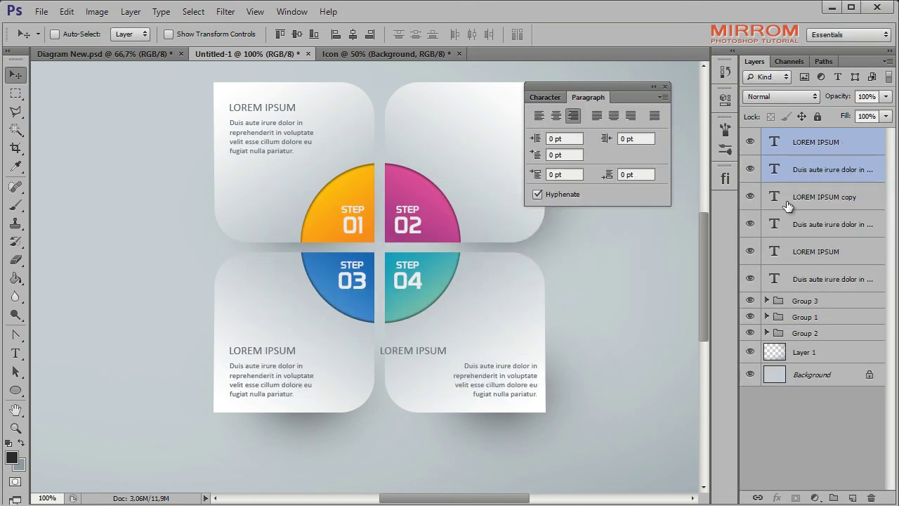
left_click(573, 115)
left_click(368, 35)
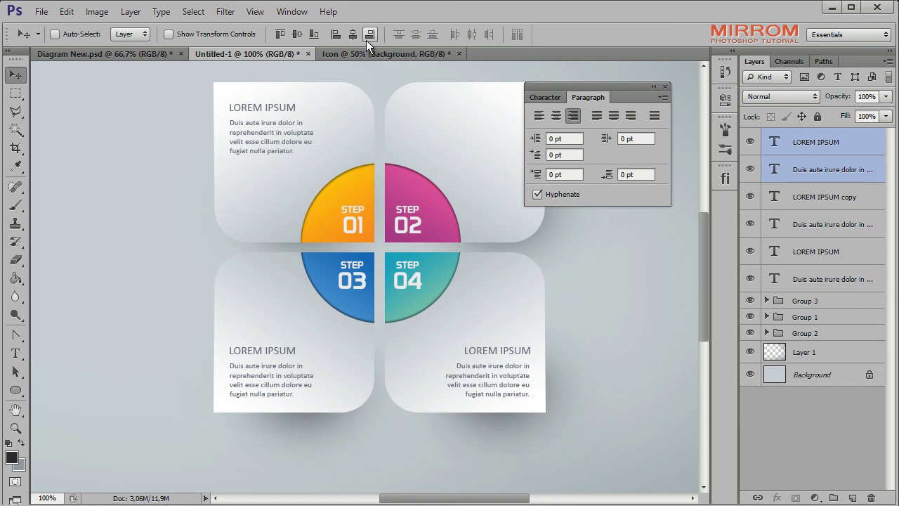
left_click(665, 86)
Copy the right-aligned heading and paragraph up into the upper-right tile.
right_click(829, 144)
left_click(707, 195)
key("Return")
left_click_drag(513, 372, 514, 129)
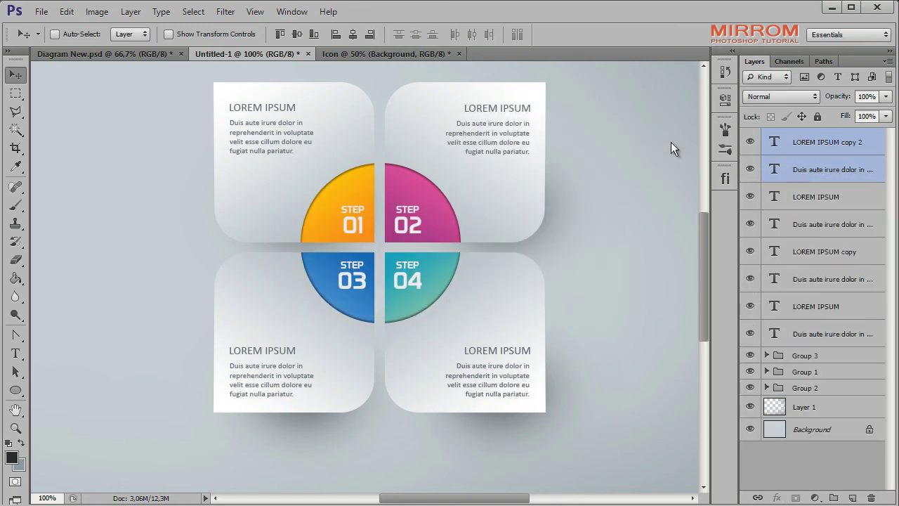
Bring all Icon document layers into Untitled-1, placing handshake, globe, phone and network icons one per tile.
key("ctrl+Tab")
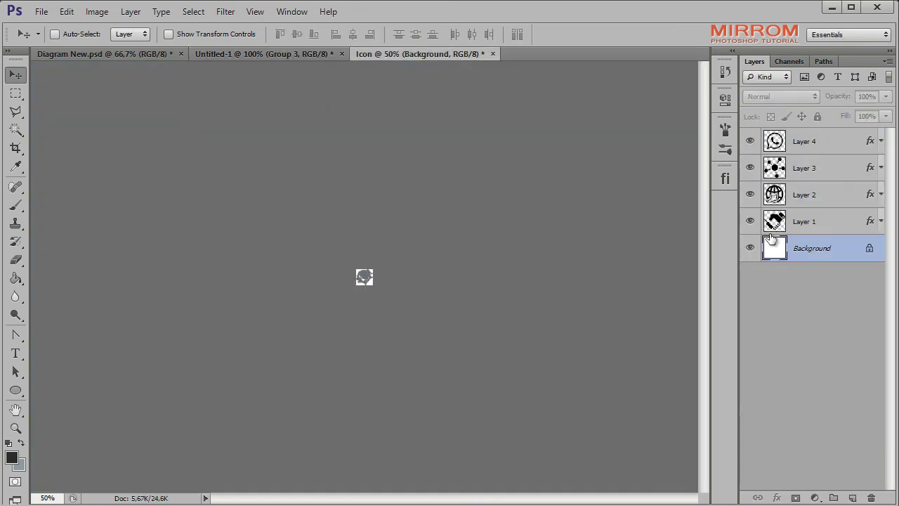
key("ctrl+alt+a")
mouse_move(363, 275)
left_mouse_down()
mouse_move(271, 181)
mouse_move(508, 196)
mouse_move(516, 336)
mouse_move(268, 330)
left_mouse_up()
left_click(823, 396, "ctrl")
left_click(850, 427)
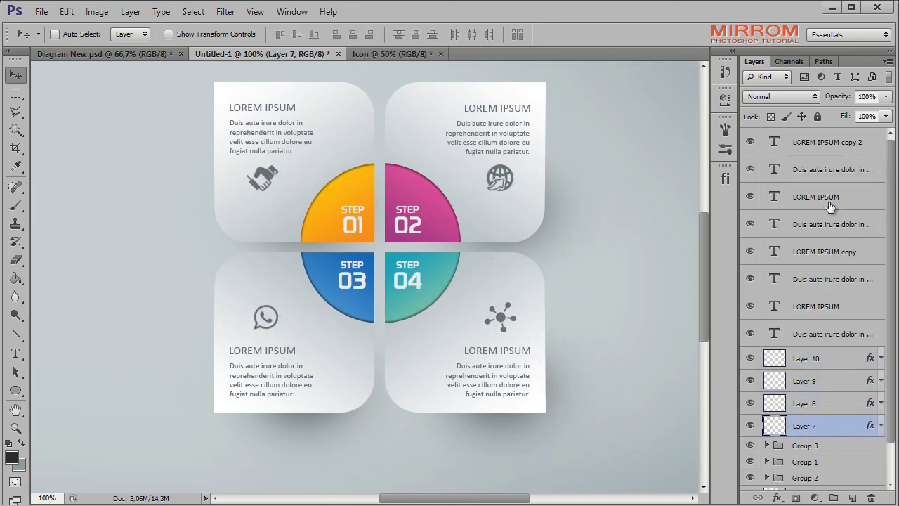